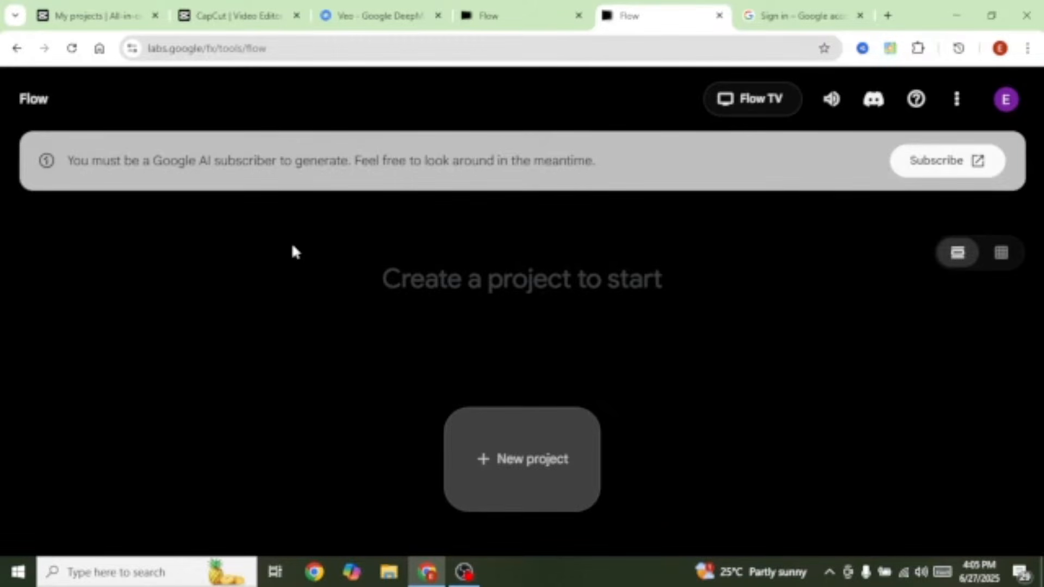
Subscribe to Google AI Pro for Flow access and agree to the Google One Terms of Service.
{"action": "left_click", "coordinate": [931, 162]}
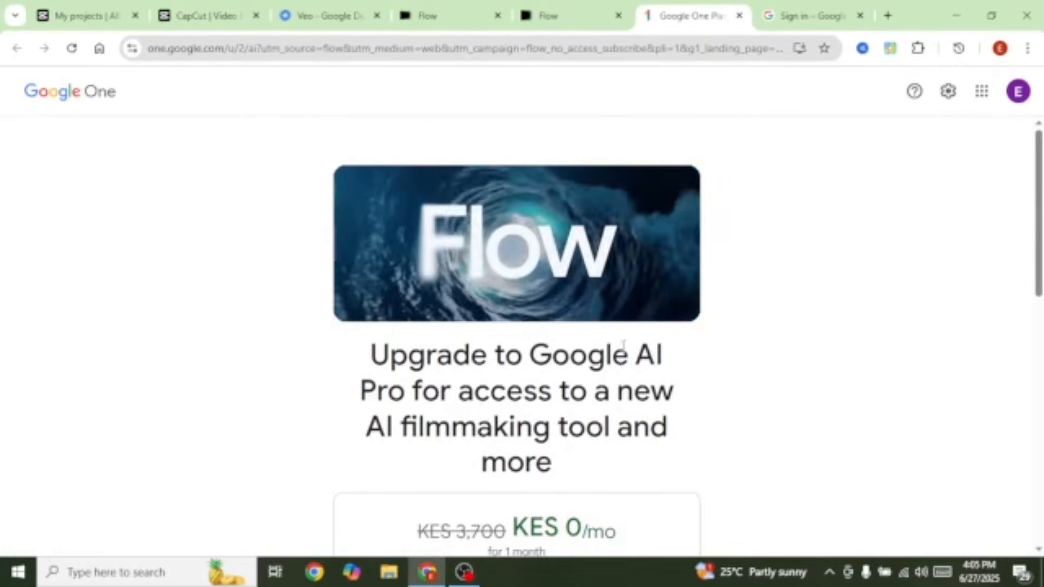
{"action": "scroll", "coordinate": [794, 383], "scroll_direction": "down", "scroll_amount": 3}
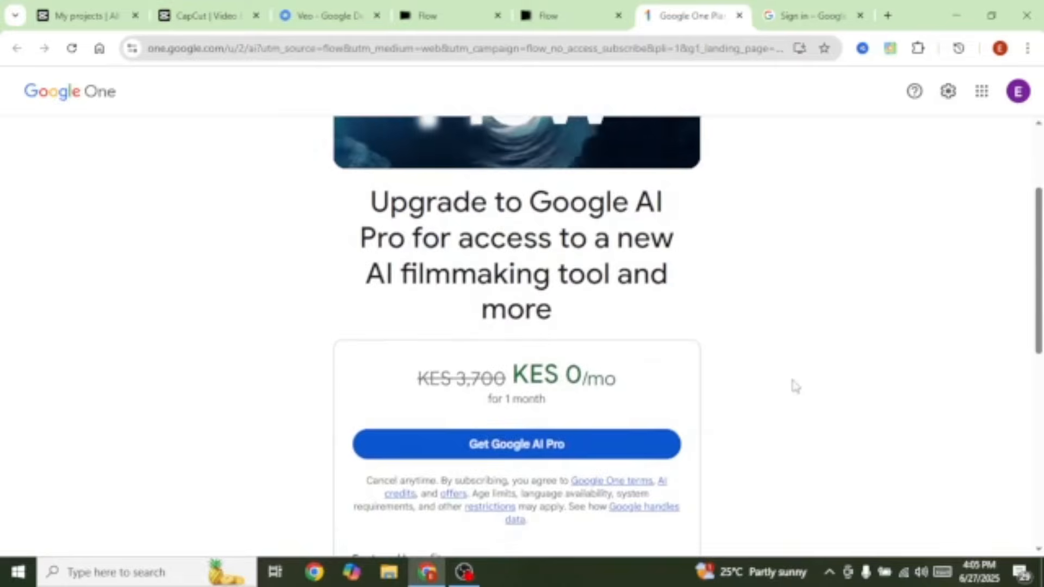
{"action": "left_click", "coordinate": [519, 448]}
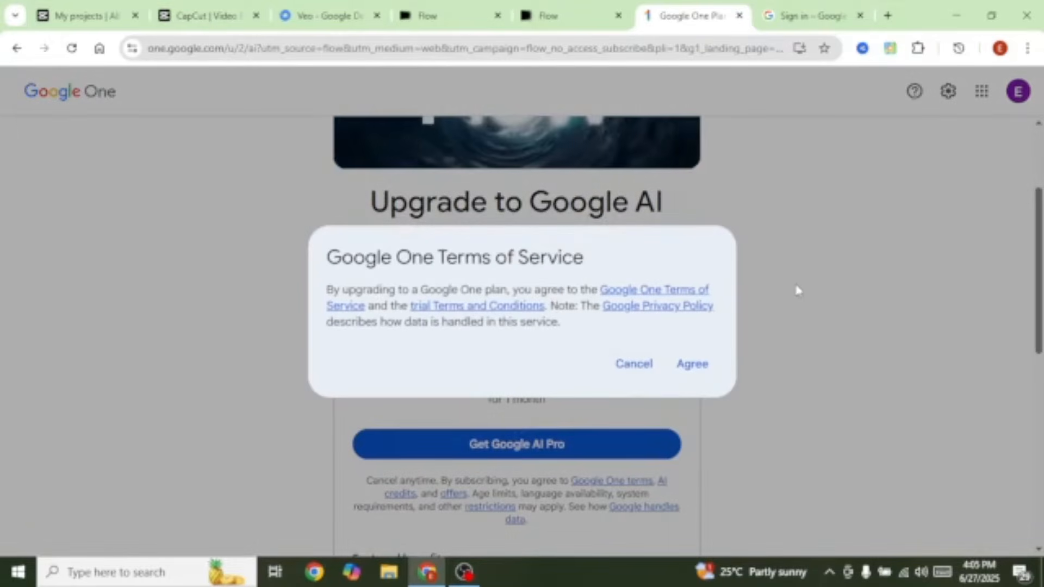
{"action": "left_click", "coordinate": [702, 372]}
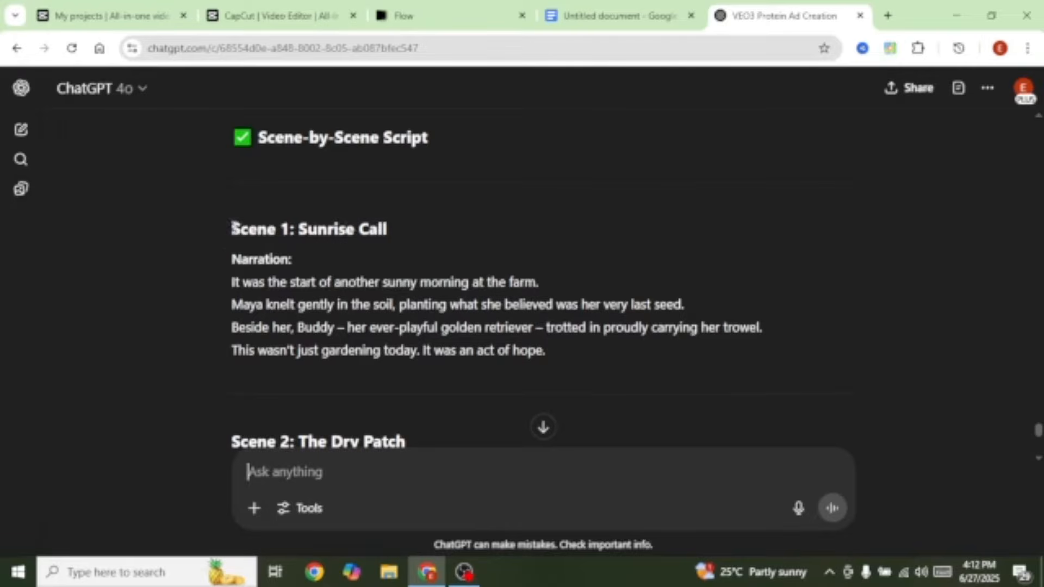
Paste the copied scene-by-scene script from ChatGPT into the blank Google Docs document.
{"action": "key", "text": "ctrl+shift+Tab"}
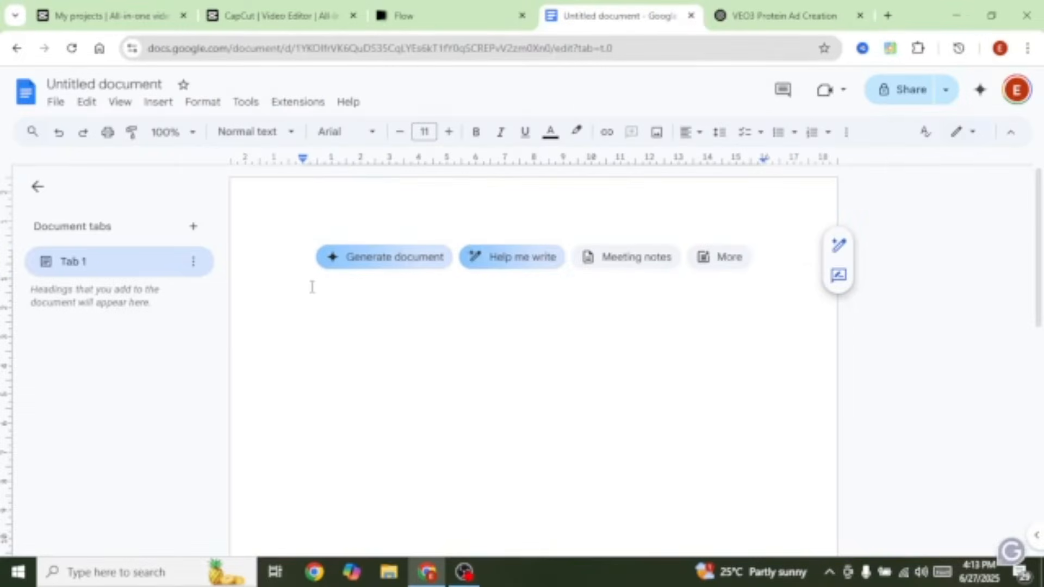
{"action": "key", "text": "ctrl+v"}
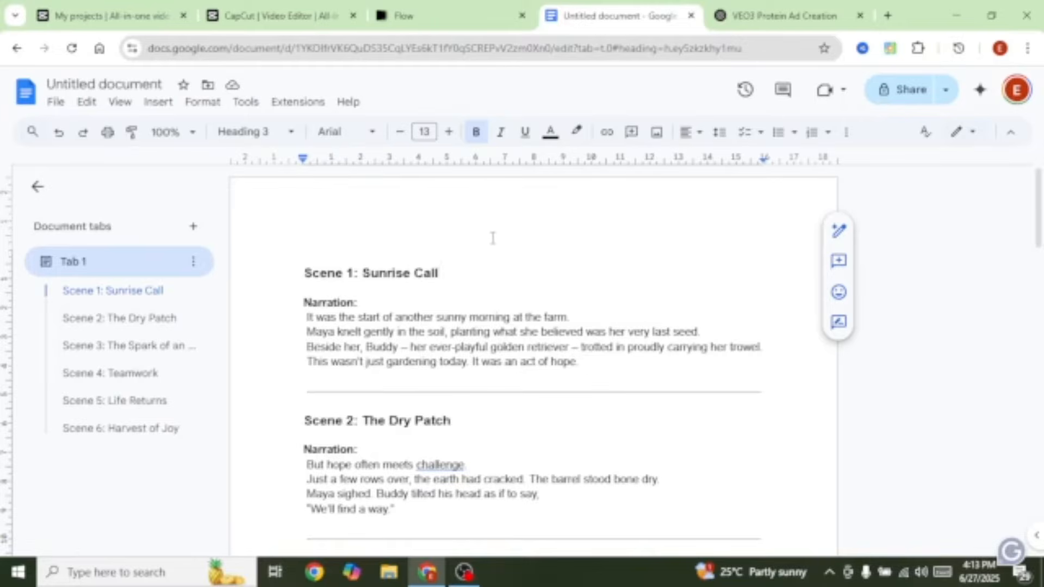
Switch to ChatGPT, ask it to "List the main characters in the story", and review the profiles of Maya and Buddy.
{"action": "left_click", "coordinate": [786, 16]}
{"action": "left_click", "coordinate": [268, 456]}
{"action": "type", "text": "List the main characters in the story"}
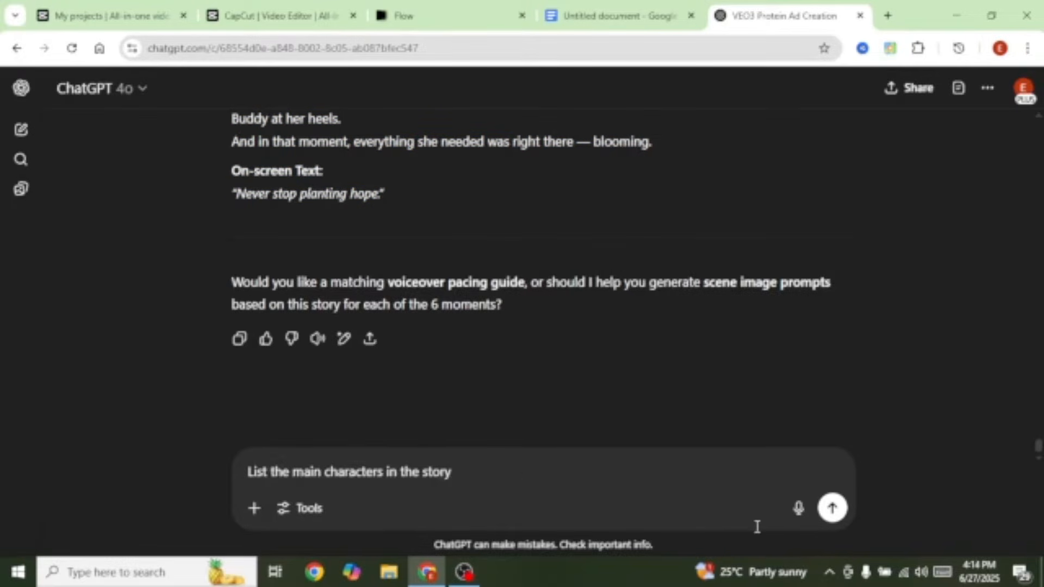
{"action": "left_click", "coordinate": [831, 509]}
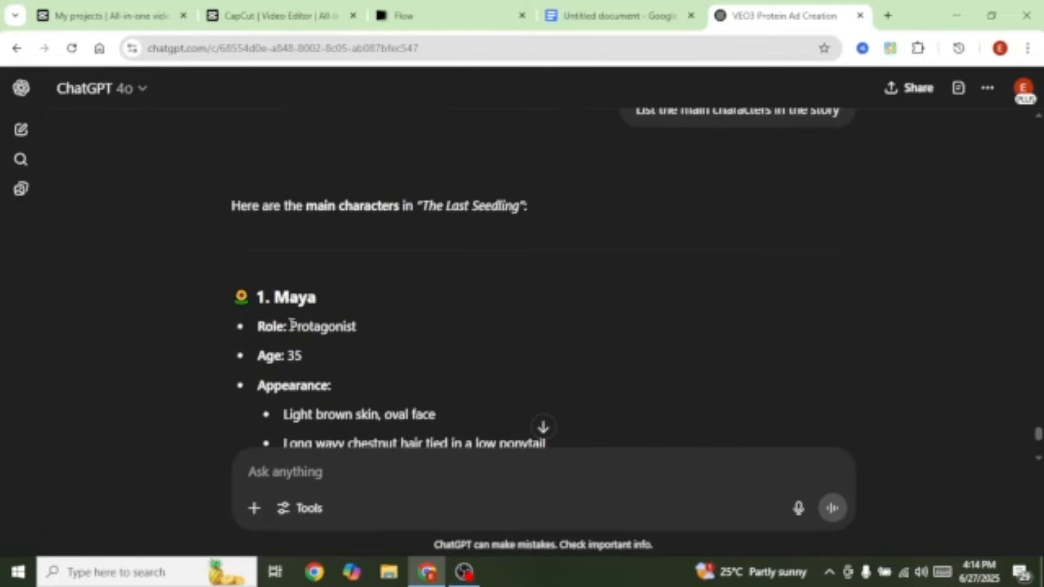
{"action": "scroll", "coordinate": [454, 333], "scroll_direction": "down", "scroll_amount": 15}
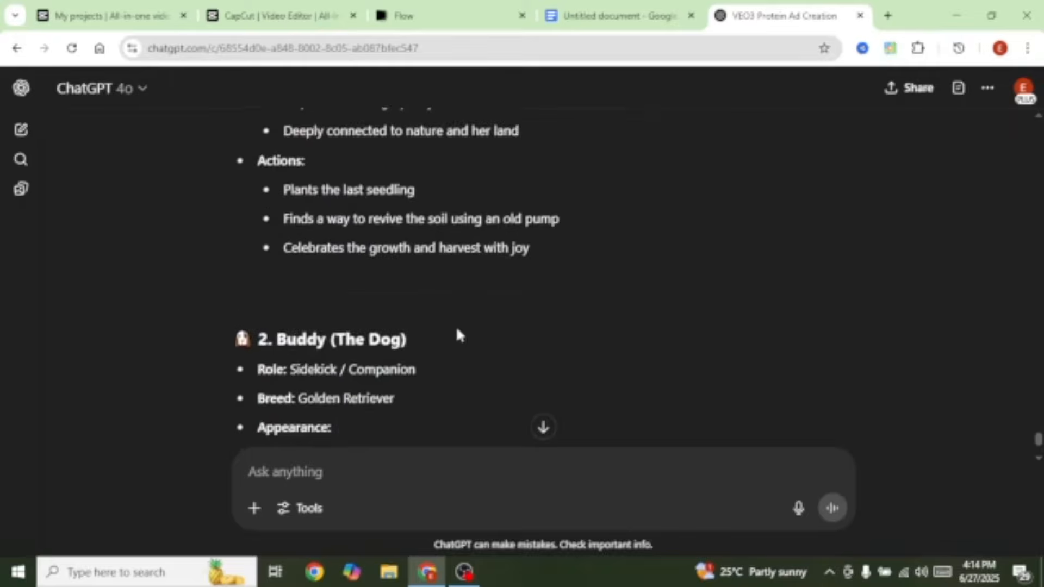
{"action": "scroll", "coordinate": [459, 334], "scroll_direction": "up", "scroll_amount": 5}
{"action": "scroll", "coordinate": [458, 337], "scroll_direction": "up", "scroll_amount": 12}
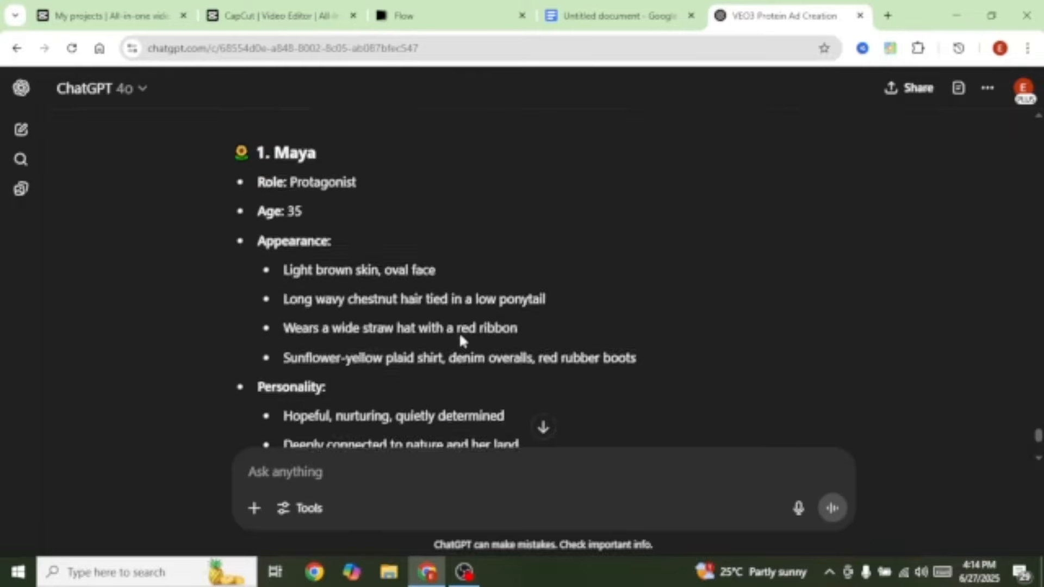
{"action": "scroll", "coordinate": [454, 338], "scroll_direction": "down", "scroll_amount": 3}
{"action": "scroll", "coordinate": [461, 312], "scroll_direction": "down", "scroll_amount": 10}
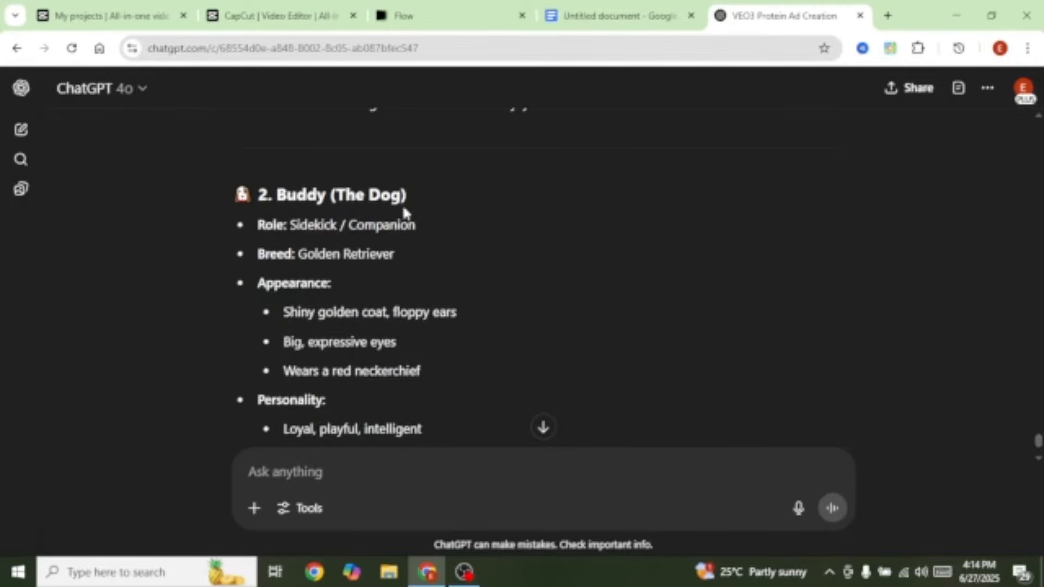
{"action": "scroll", "coordinate": [501, 288], "scroll_direction": "down", "scroll_amount": 4}
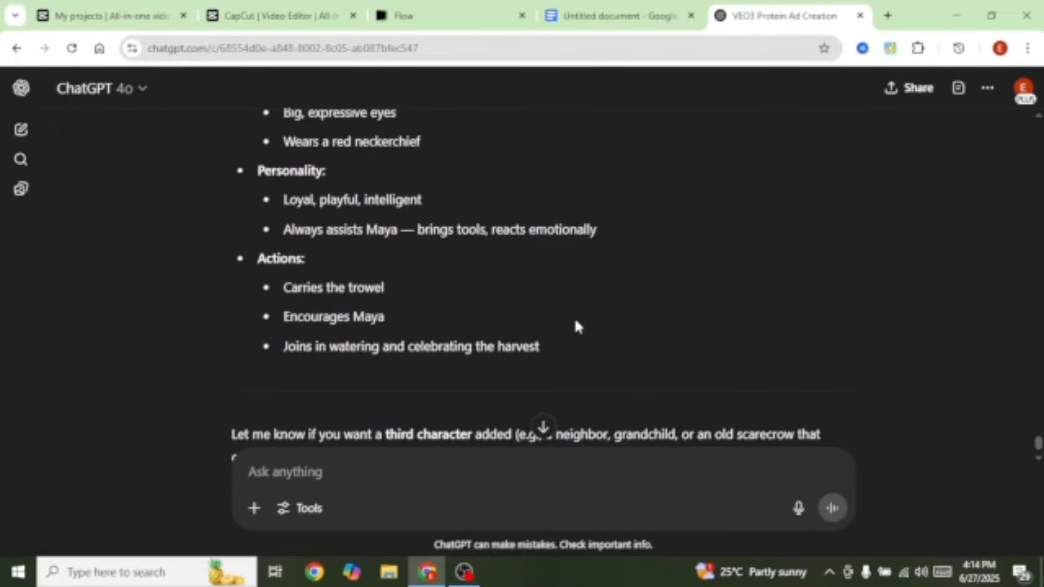
Review the detailed character descriptions in the ChatGPT reply and select both in full, from Maya's heading through Buddy's prompt keywords, for copying.
{"action": "left_click", "coordinate": [288, 471]}
{"action": "scroll", "coordinate": [637, 211], "scroll_direction": "up", "scroll_amount": 15}
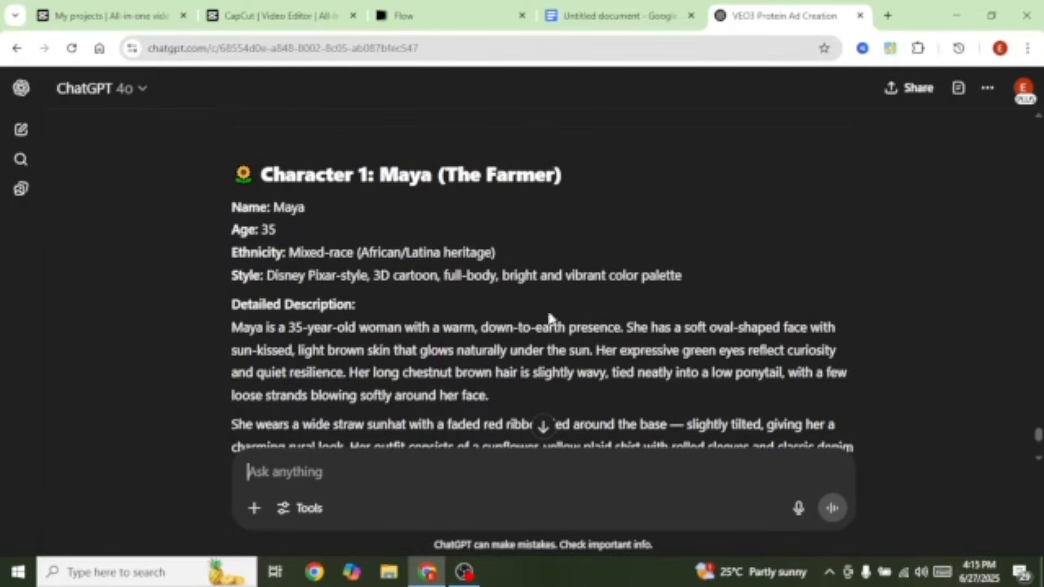
{"action": "scroll", "coordinate": [546, 319], "scroll_direction": "down", "scroll_amount": 5}
{"action": "scroll", "coordinate": [605, 375], "scroll_direction": "down", "scroll_amount": 4}
{"action": "scroll", "coordinate": [531, 312], "scroll_direction": "up", "scroll_amount": 7}
{"action": "scroll", "coordinate": [549, 217], "scroll_direction": "up", "scroll_amount": 3}
{"action": "left_click_drag", "start_coordinate": [263, 175], "coordinate": [588, 211]}
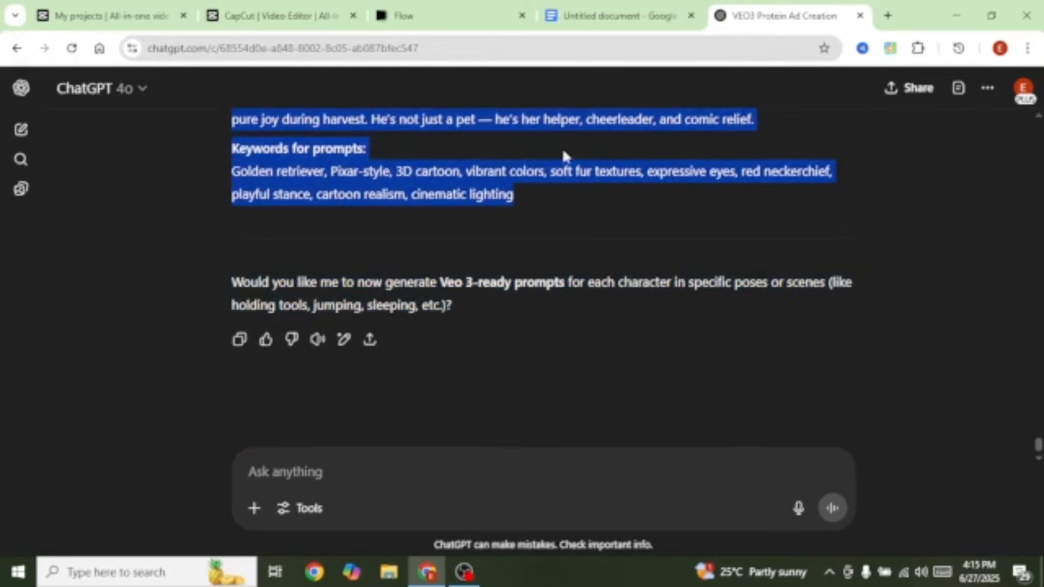
Switch to the Google Docs document and paste the character descriptions above the Scene 1 heading.
{"action": "left_click", "coordinate": [615, 17]}
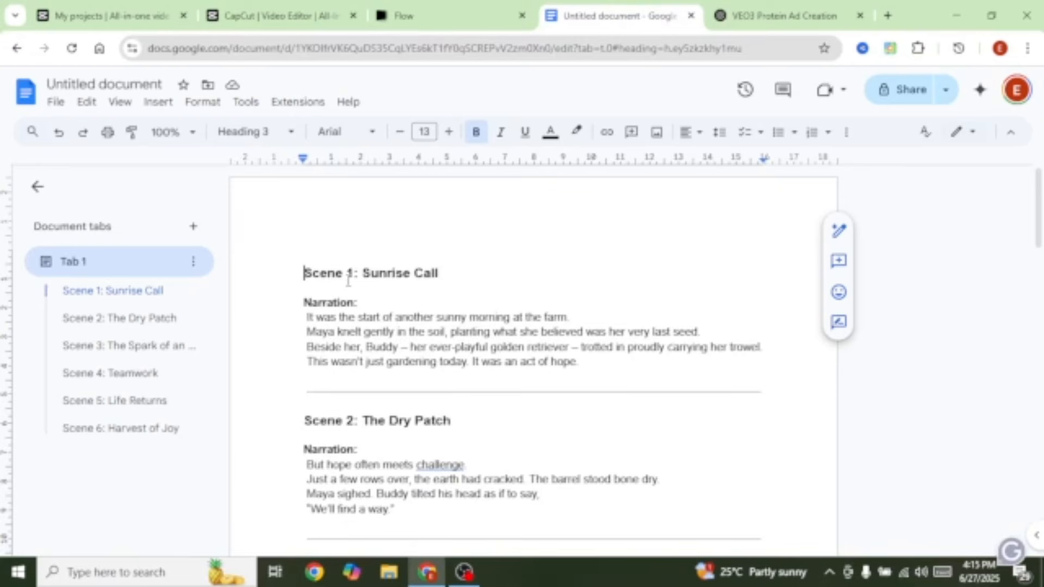
{"action": "key", "text": "Return"}
{"action": "key", "text": "Return"}
{"action": "left_click", "coordinate": [313, 298]}
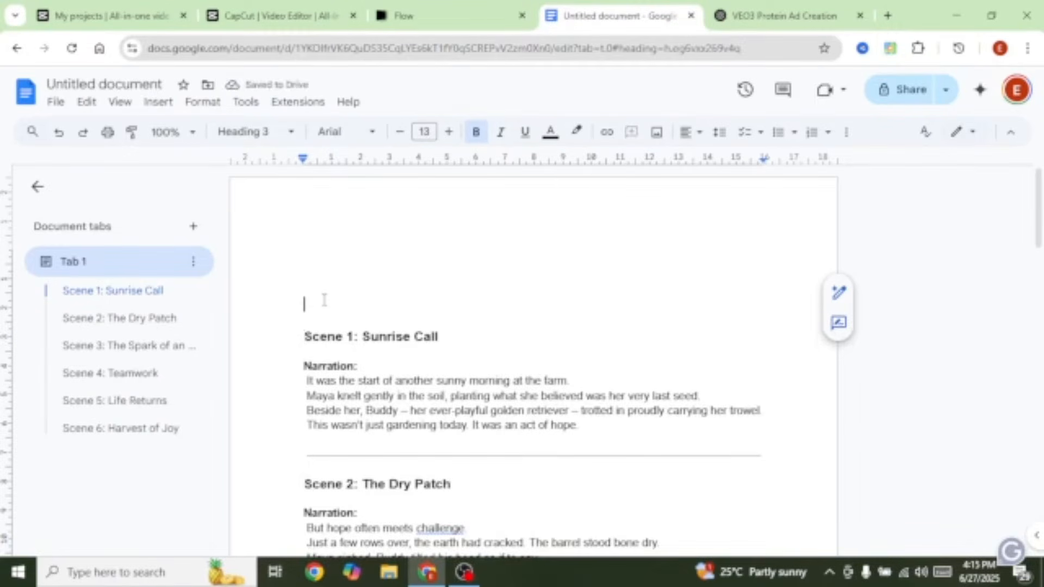
{"action": "key", "text": "ctrl+v"}
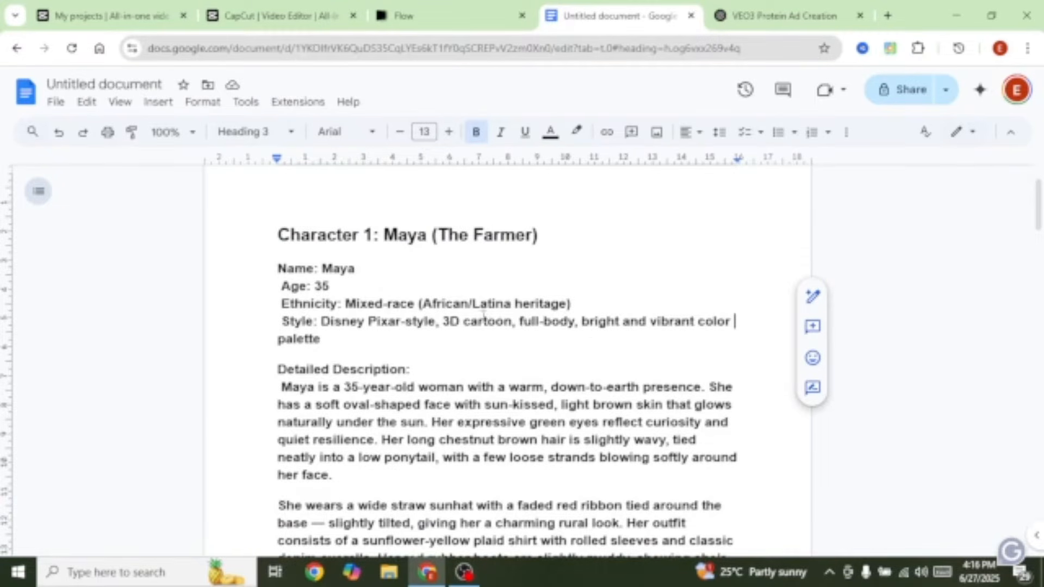
Examine the pasted character descriptions of Maya and Buddy and their prompt keywords, down to the Scene 1 heading.
{"action": "scroll", "coordinate": [517, 315], "scroll_direction": "down", "scroll_amount": 1}
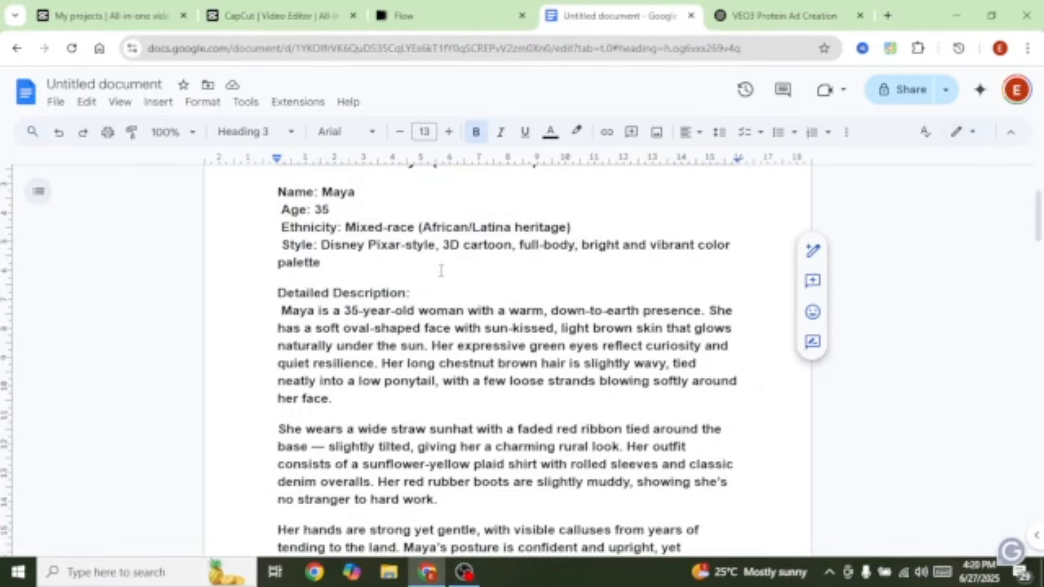
{"action": "scroll", "coordinate": [435, 266], "scroll_direction": "up", "scroll_amount": 2}
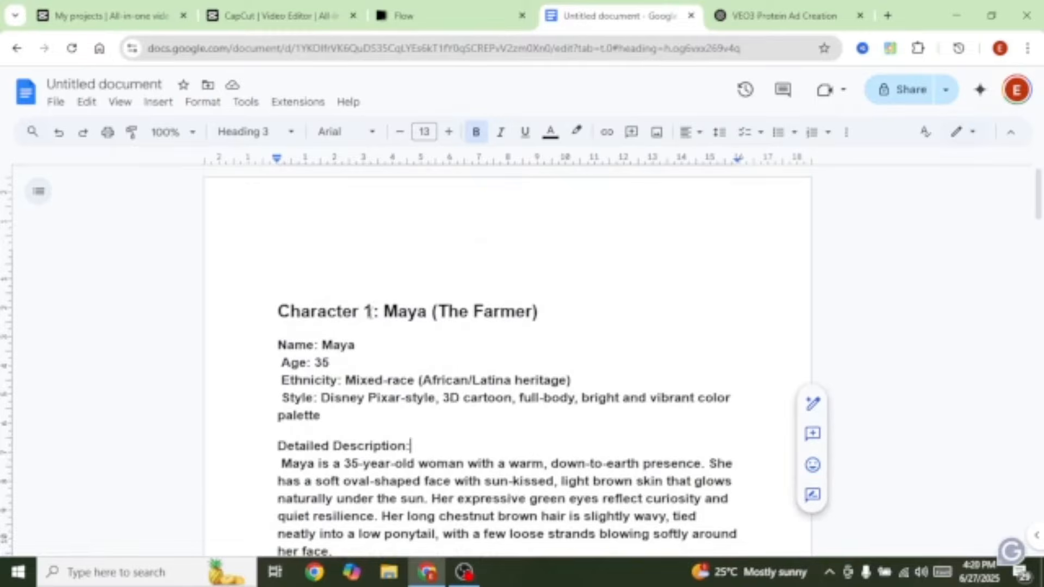
{"action": "scroll", "coordinate": [515, 408], "scroll_direction": "down", "scroll_amount": 1}
{"action": "scroll", "coordinate": [514, 409], "scroll_direction": "down", "scroll_amount": 2}
{"action": "scroll", "coordinate": [411, 334], "scroll_direction": "up", "scroll_amount": 2}
{"action": "left_click_drag", "start_coordinate": [370, 351], "coordinate": [314, 345]}
{"action": "scroll", "coordinate": [482, 375], "scroll_direction": "down", "scroll_amount": 12}
{"action": "scroll", "coordinate": [481, 384], "scroll_direction": "down", "scroll_amount": 12}
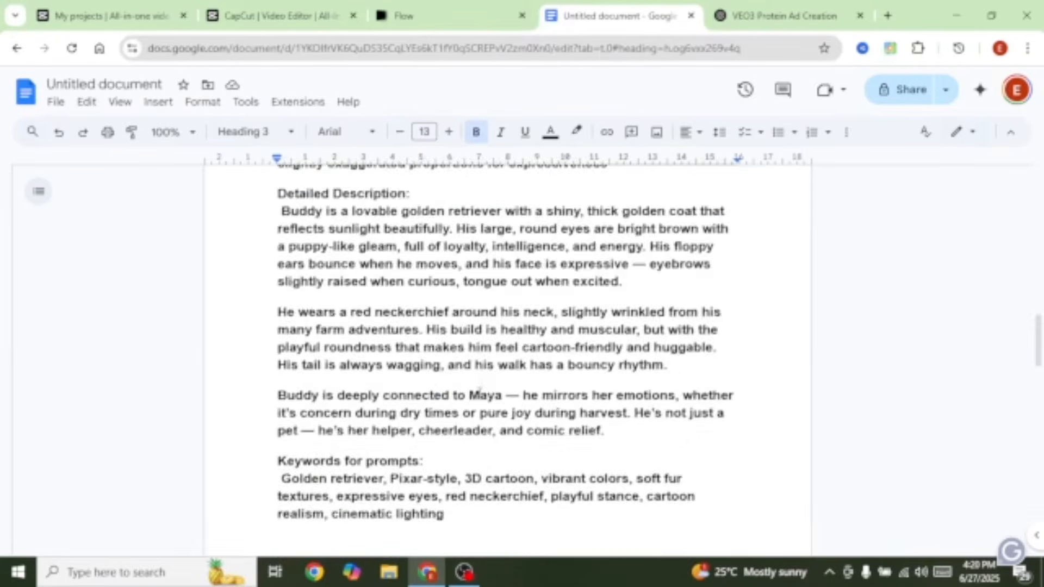
{"action": "scroll", "coordinate": [467, 359], "scroll_direction": "up", "scroll_amount": 1}
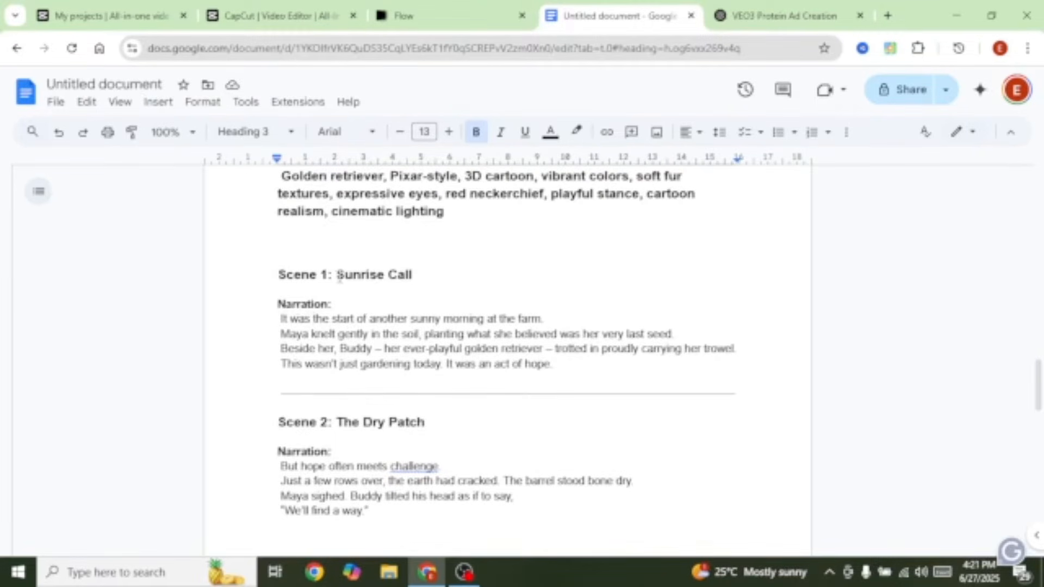
Examine the Scene 1 narration, checking where Maya and her actions are mentioned.
{"action": "left_click_drag", "start_coordinate": [288, 334], "coordinate": [419, 334]}
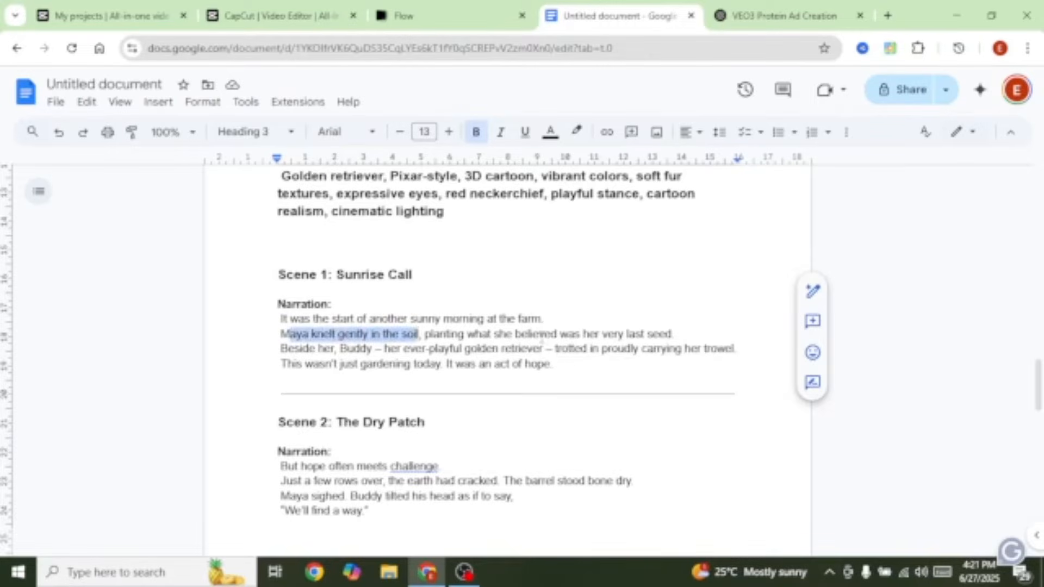
{"action": "left_click", "coordinate": [485, 320]}
{"action": "double_click", "coordinate": [297, 335]}
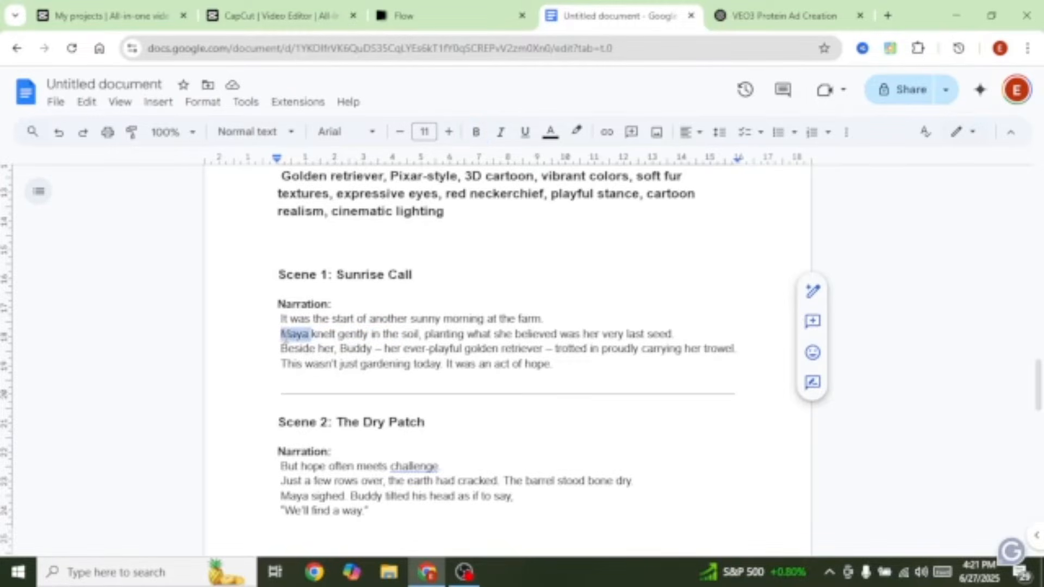
{"action": "left_click", "coordinate": [544, 320]}
{"action": "left_click_drag", "start_coordinate": [309, 333], "coordinate": [674, 334]}
{"action": "left_click", "coordinate": [554, 364]}
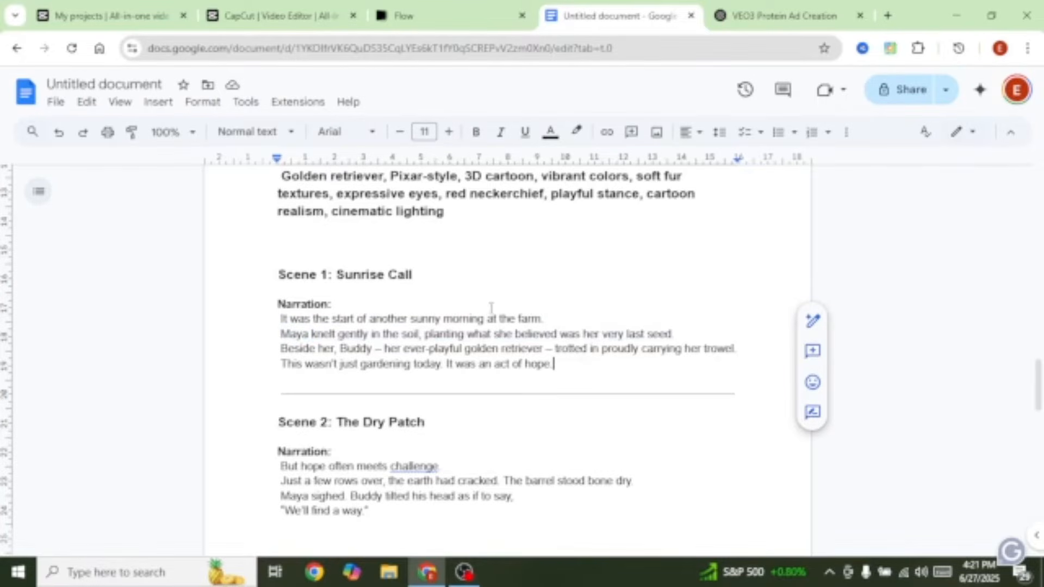
{"action": "scroll", "coordinate": [548, 357], "scroll_direction": "up", "scroll_amount": 4}
{"action": "scroll", "coordinate": [548, 358], "scroll_direction": "down", "scroll_amount": 4}
{"action": "left_click_drag", "start_coordinate": [309, 335], "coordinate": [275, 338]}
{"action": "left_click_drag", "start_coordinate": [553, 379], "coordinate": [269, 319]}
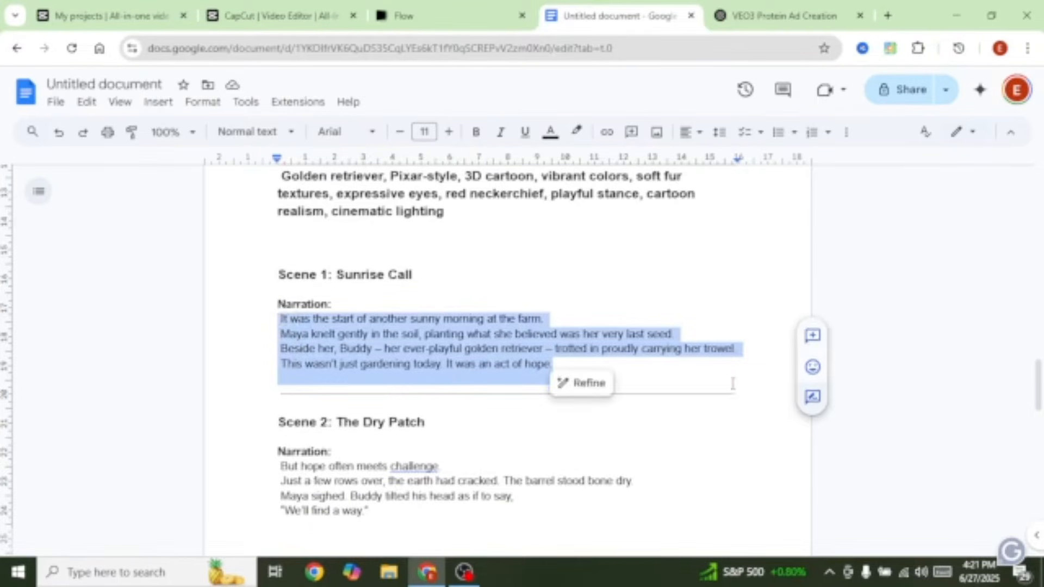
{"action": "left_click", "coordinate": [701, 382]}
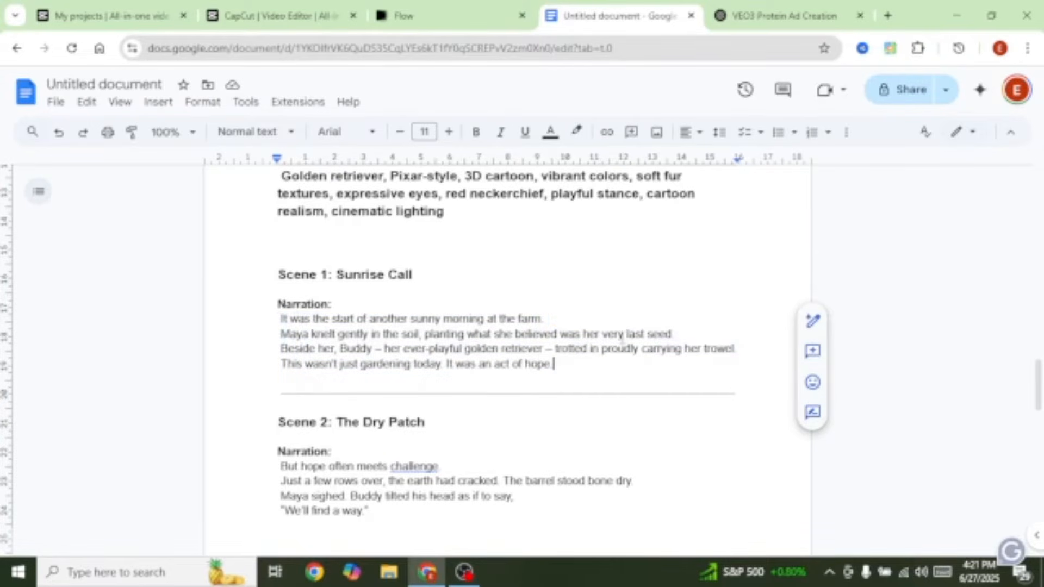
Insert the character tag "[#PixarMaya35] =" before the Name line of Maya's description and check the text it covers.
{"action": "scroll", "coordinate": [533, 317], "scroll_direction": "up", "scroll_amount": 20}
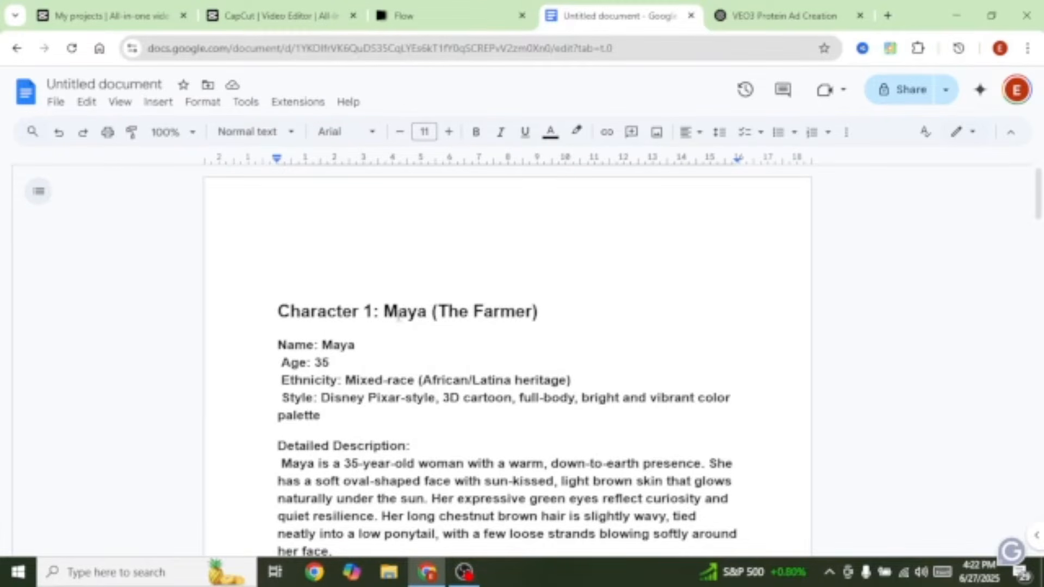
{"action": "left_click", "coordinate": [568, 313]}
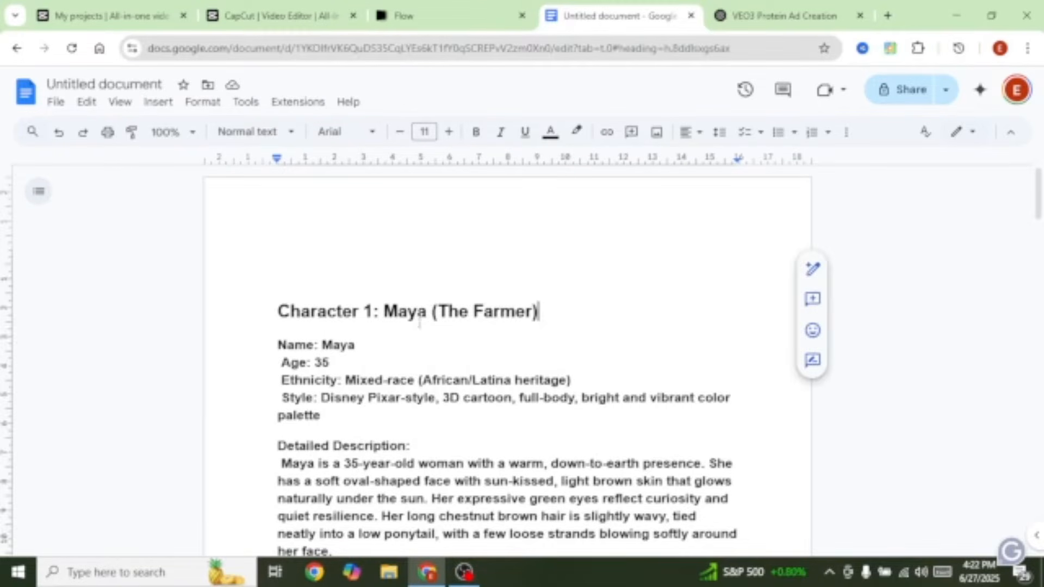
{"action": "left_click", "coordinate": [277, 345]}
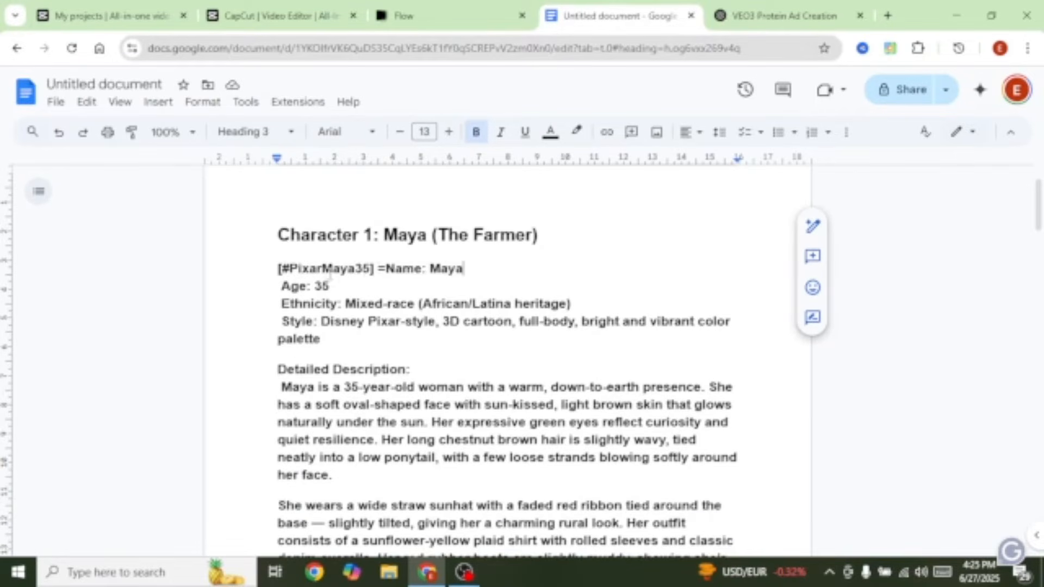
{"action": "left_click_drag", "start_coordinate": [372, 268], "coordinate": [281, 268]}
{"action": "left_click", "coordinate": [481, 273]}
{"action": "left_click_drag", "start_coordinate": [386, 268], "coordinate": [681, 411]}
{"action": "scroll", "coordinate": [576, 353], "scroll_direction": "up", "scroll_amount": 7}
{"action": "left_click", "coordinate": [512, 316]}
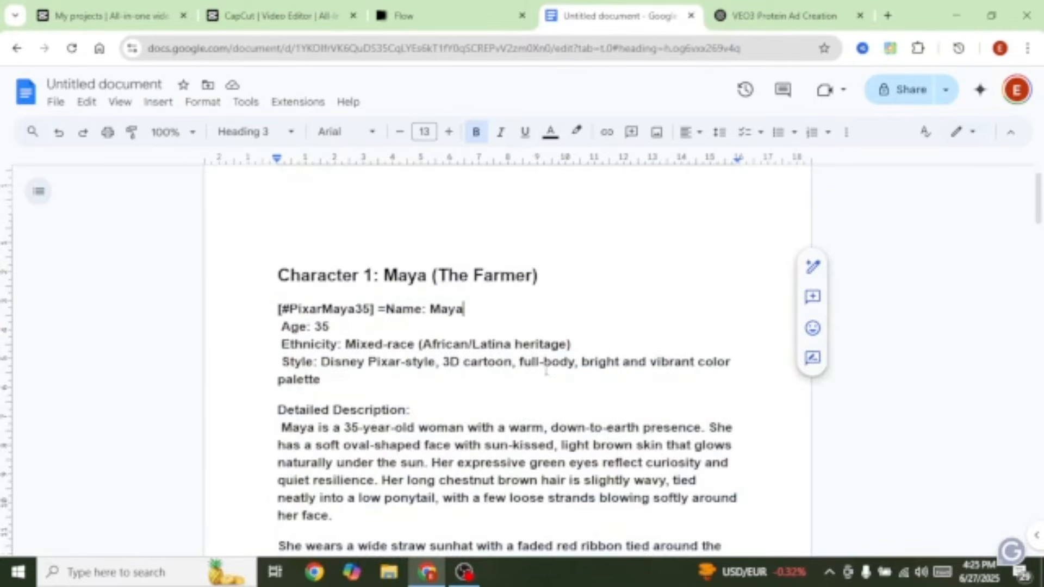
Insert the character tag "[#PixarDog4]=" before the Name line of Buddy's description and check the text it covers.
{"action": "scroll", "coordinate": [566, 372], "scroll_direction": "down", "scroll_amount": 6}
{"action": "scroll", "coordinate": [584, 372], "scroll_direction": "up", "scroll_amount": 4}
{"action": "scroll", "coordinate": [586, 372], "scroll_direction": "down", "scroll_amount": 6}
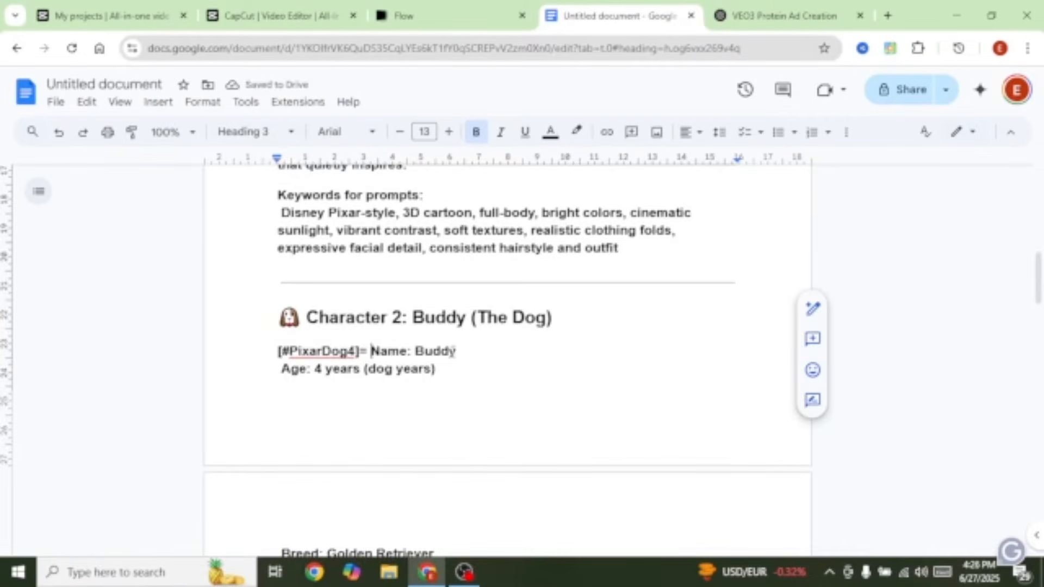
{"action": "left_click", "coordinate": [454, 351]}
{"action": "scroll", "coordinate": [494, 368], "scroll_direction": "down", "scroll_amount": 2}
{"action": "left_click_drag", "start_coordinate": [371, 256], "coordinate": [622, 401]}
{"action": "left_click", "coordinate": [710, 381]}
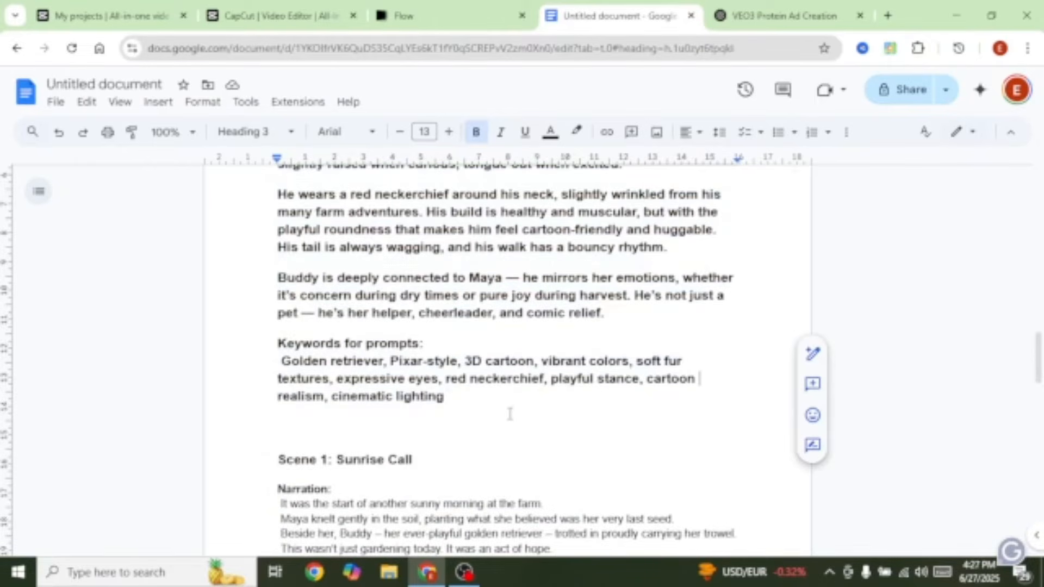
Switch to ChatGPT and examine the scene-by-scene environment sheet with its lighting descriptions and SFX cues.
{"action": "key", "text": "Down"}
{"action": "key", "text": "ctrl+Tab"}
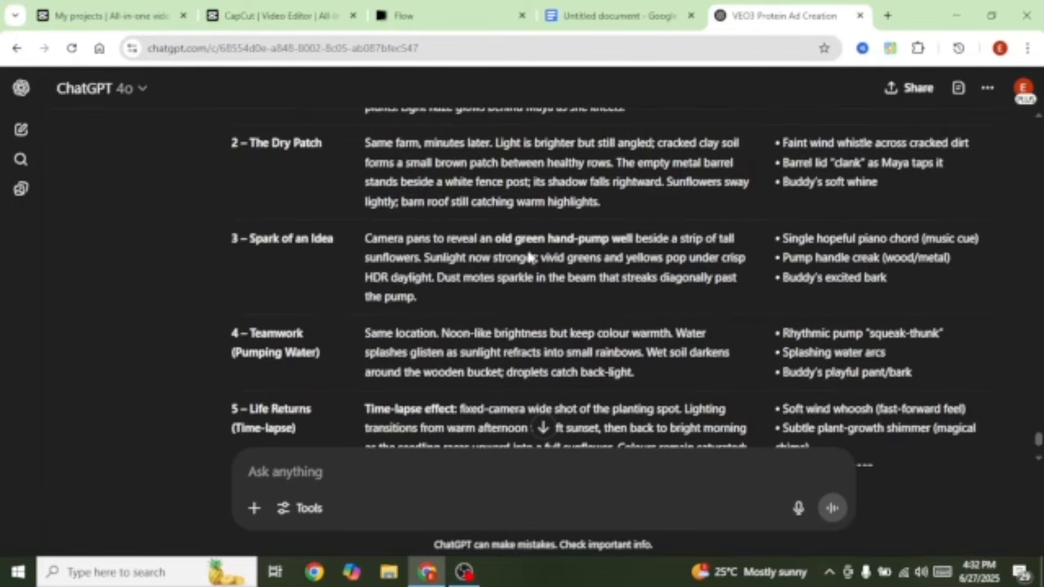
{"action": "scroll", "coordinate": [538, 266], "scroll_direction": "down", "scroll_amount": 3}
{"action": "scroll", "coordinate": [541, 280], "scroll_direction": "up", "scroll_amount": 7}
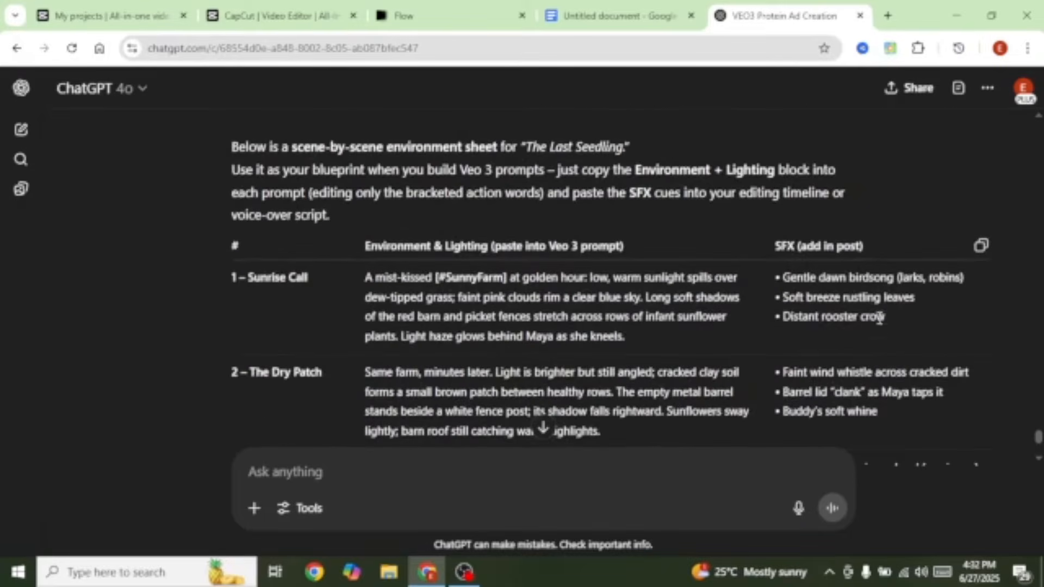
{"action": "scroll", "coordinate": [885, 309], "scroll_direction": "down", "scroll_amount": 4}
{"action": "scroll", "coordinate": [886, 305], "scroll_direction": "down", "scroll_amount": 3}
{"action": "scroll", "coordinate": [886, 315], "scroll_direction": "up", "scroll_amount": 3}
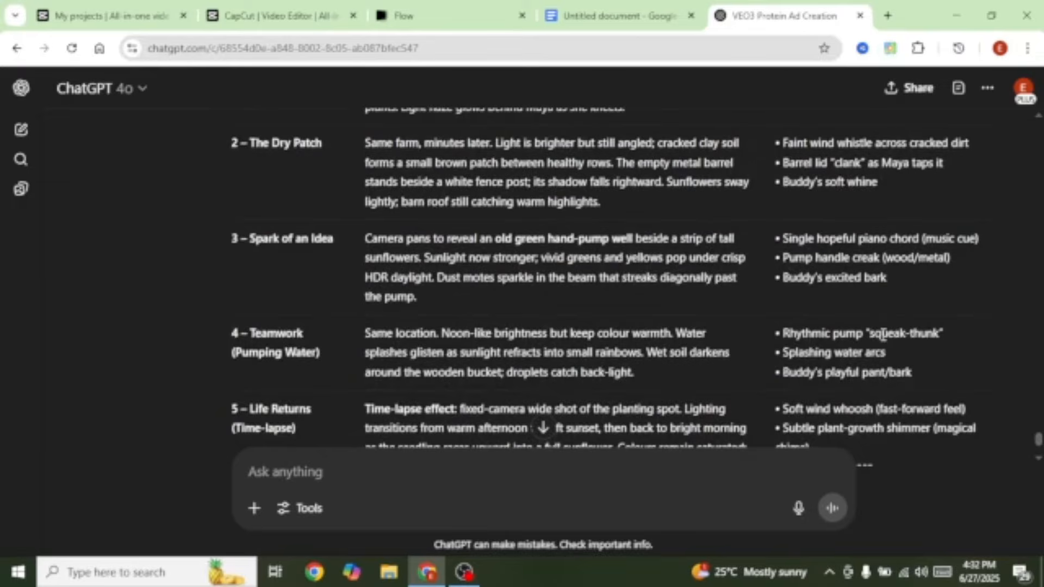
Copy the Scene 1 Sunrise Call environment and lighting text from ChatGPT and paste it under the Scene 1 heading in the Google Docs document.
{"action": "scroll", "coordinate": [891, 348], "scroll_direction": "down", "scroll_amount": 4}
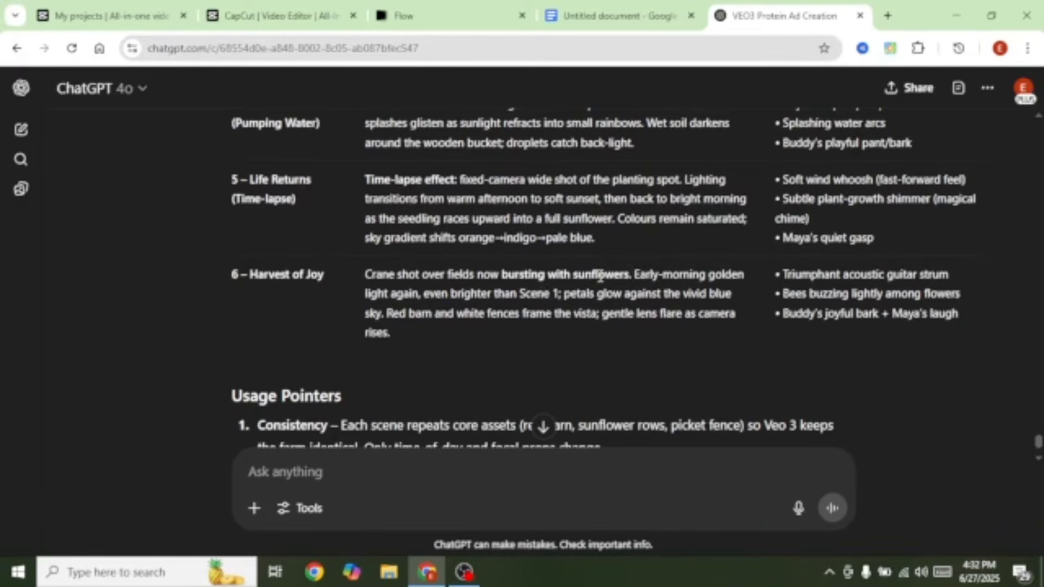
{"action": "scroll", "coordinate": [593, 272], "scroll_direction": "up", "scroll_amount": 8}
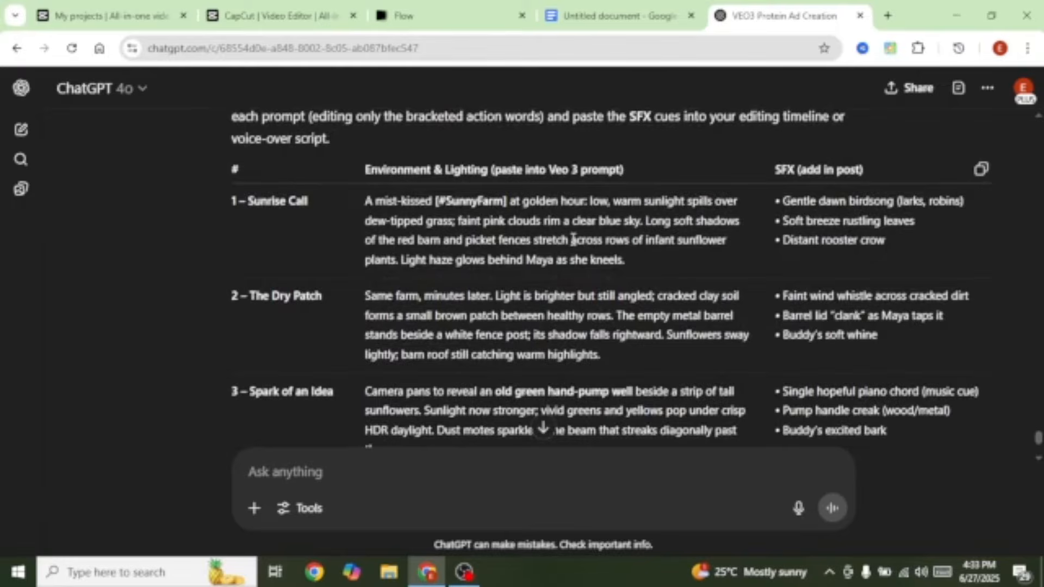
{"action": "scroll", "coordinate": [669, 181], "scroll_direction": "down", "scroll_amount": 1}
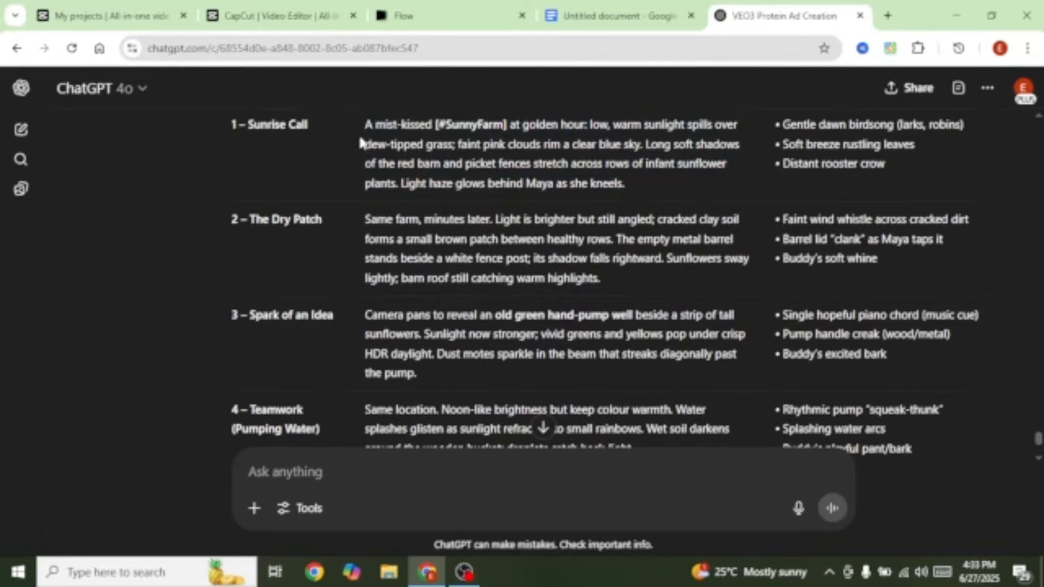
{"action": "left_click_drag", "start_coordinate": [368, 121], "coordinate": [680, 182]}
{"action": "key", "text": "ctrl+c"}
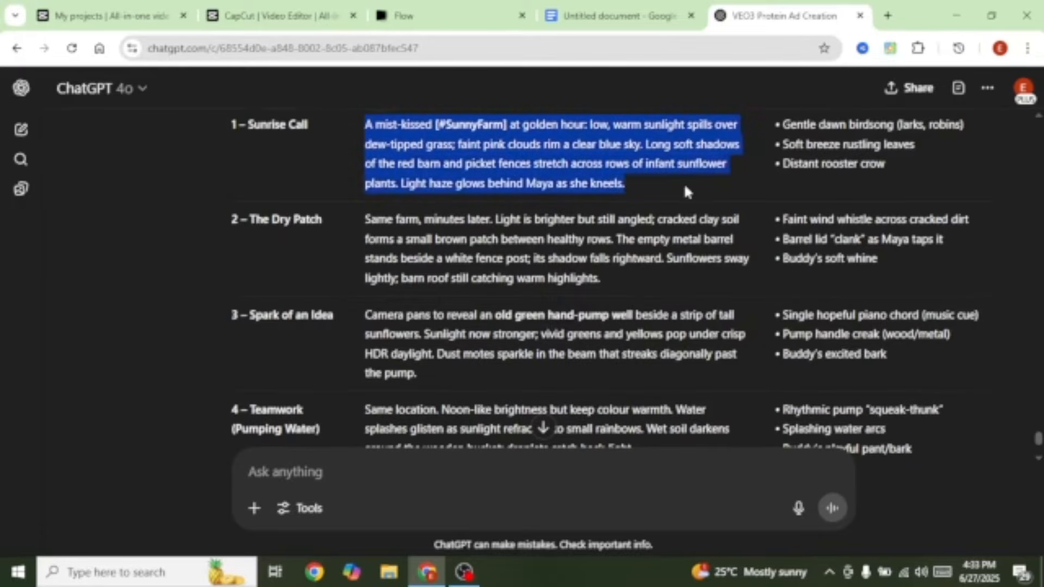
{"action": "left_click", "coordinate": [617, 16]}
{"action": "scroll", "coordinate": [545, 374], "scroll_direction": "down", "scroll_amount": 3}
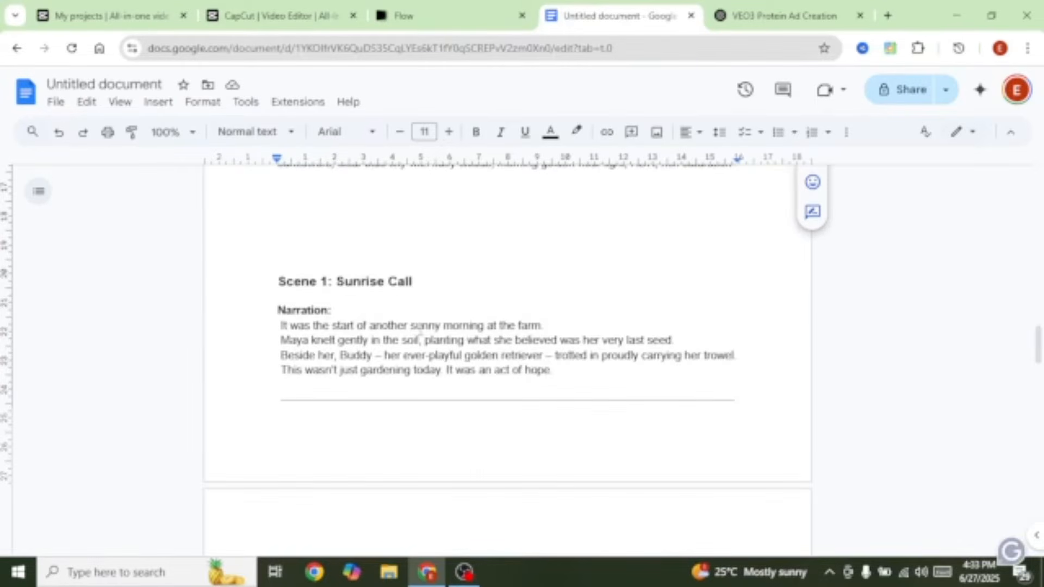
{"action": "left_click", "coordinate": [424, 283]}
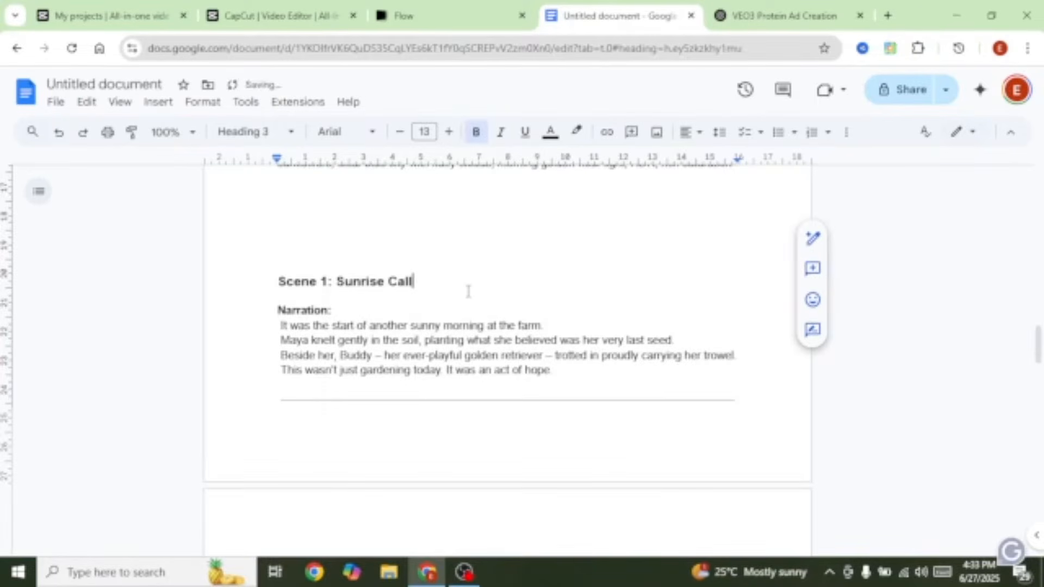
{"action": "key", "text": "Return"}
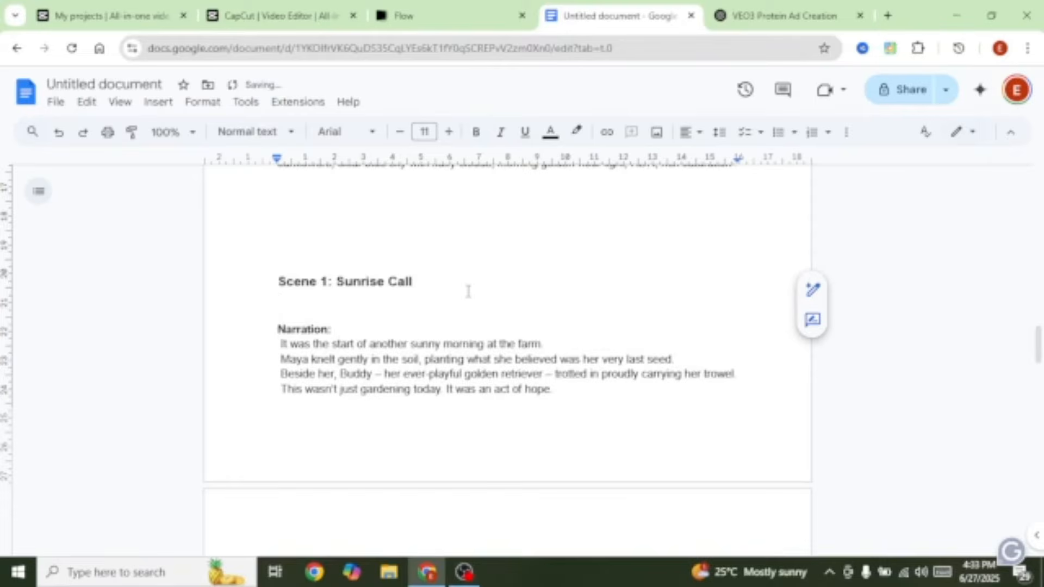
{"action": "key", "text": "ctrl+v"}
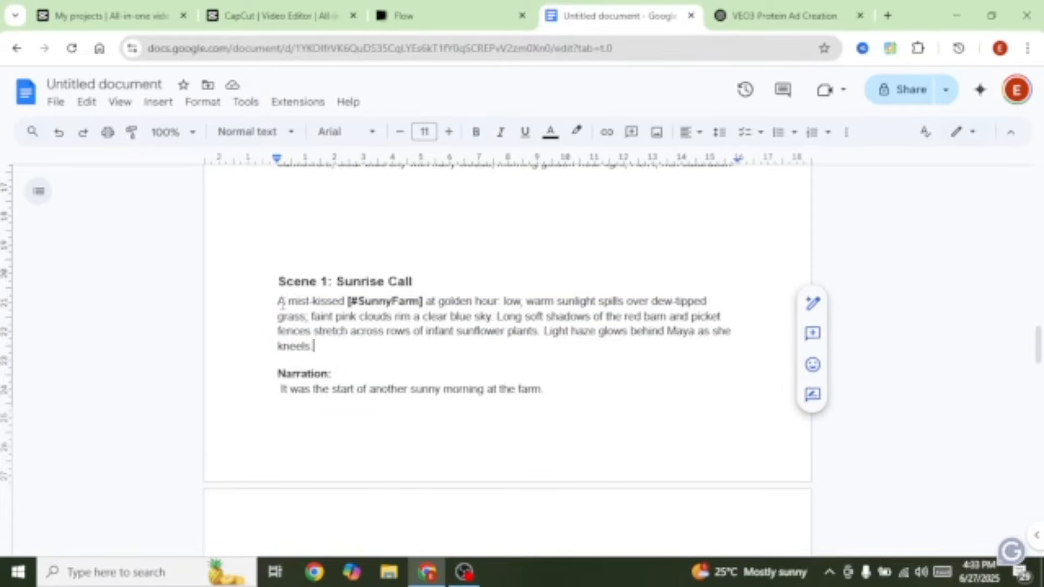
Insert the "[#SunnyFarm] =" rolling green fields description above the pasted Scene 1 environment text and tag that text with "[#SunriseCall] =".
{"action": "left_click", "coordinate": [282, 302]}
{"action": "type", "text": "[#SunnyFarm] = Rolling green fields, white picket fences, bright red barn, rows of sunflowers, clear blue sky with fluffy clouds, morning golden-hour light, HDR, rich saturation"}
{"action": "left_click_drag", "start_coordinate": [360, 309], "coordinate": [707, 326]}
{"action": "left_click_drag", "start_coordinate": [349, 312], "coordinate": [277, 307]}
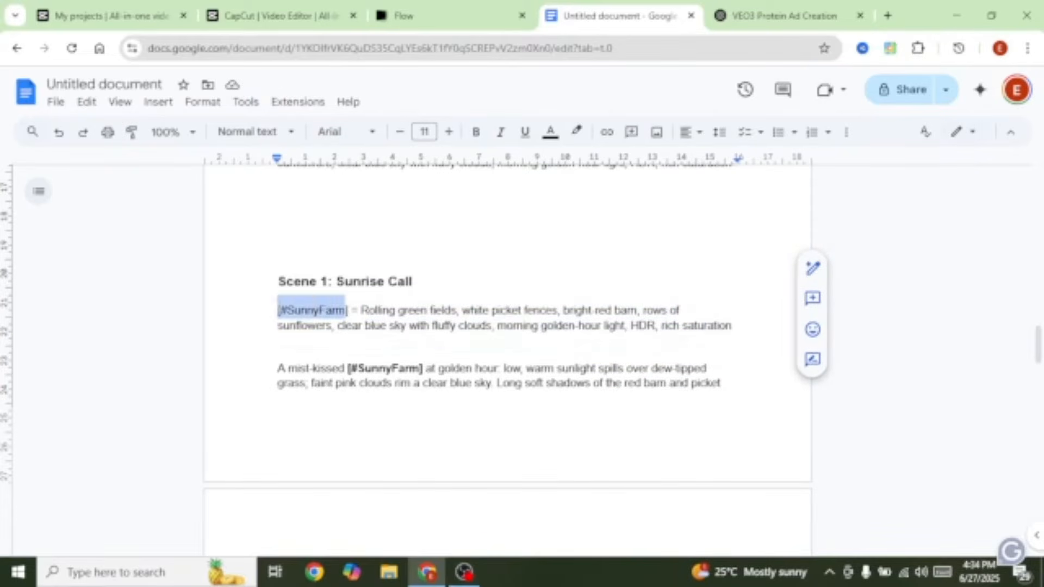
{"action": "scroll", "coordinate": [386, 382], "scroll_direction": "down", "scroll_amount": 1}
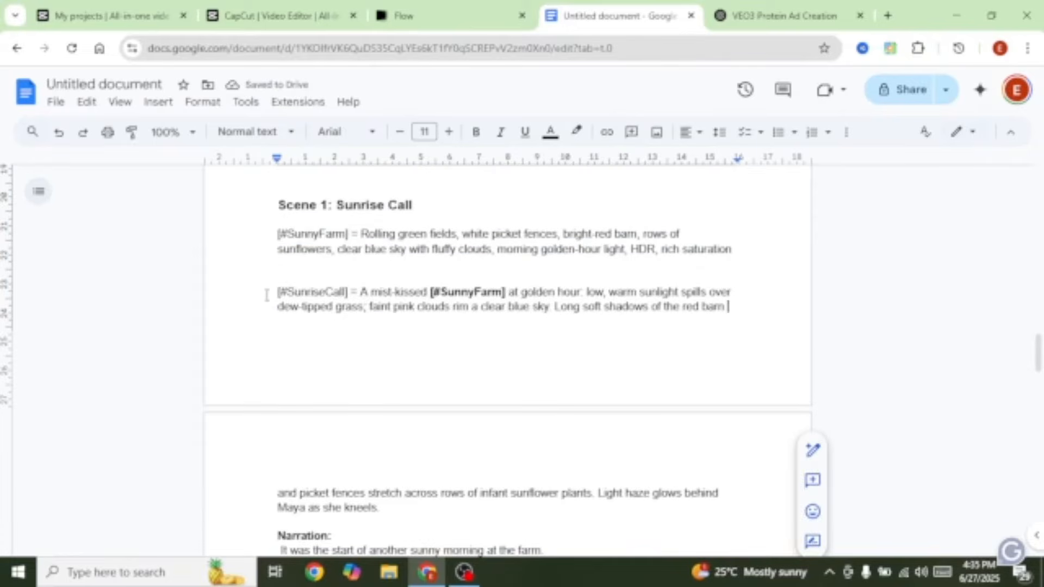
{"action": "left_click_drag", "start_coordinate": [266, 296], "coordinate": [400, 418]}
{"action": "left_click", "coordinate": [341, 306]}
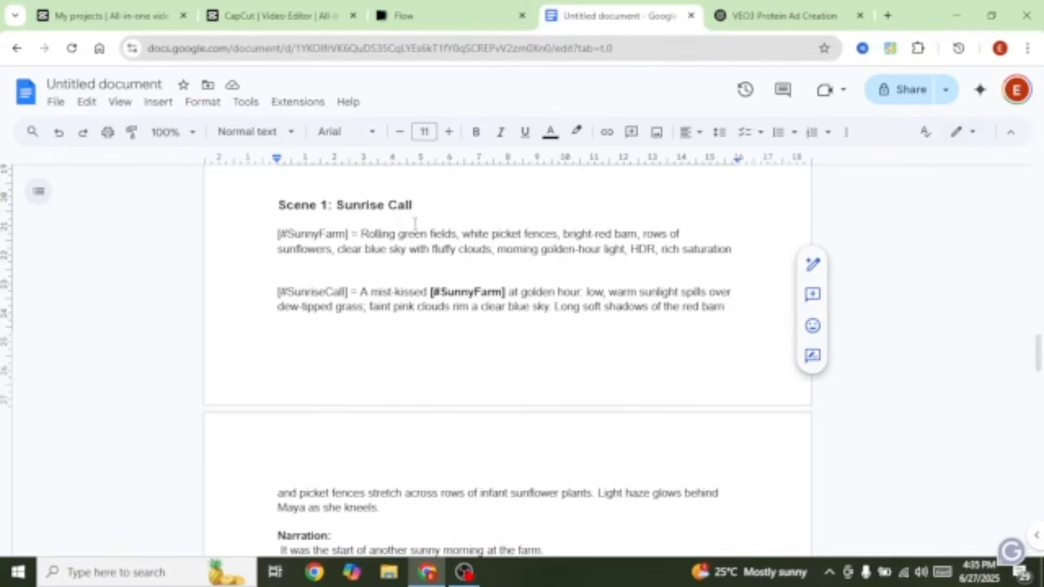
Copy the Scene 2 Dry Patch environment text from ChatGPT and paste it under the Scene 2 heading in the Google Docs document.
{"action": "scroll", "coordinate": [454, 351], "scroll_direction": "down", "scroll_amount": 3}
{"action": "scroll", "coordinate": [456, 351], "scroll_direction": "down", "scroll_amount": 2}
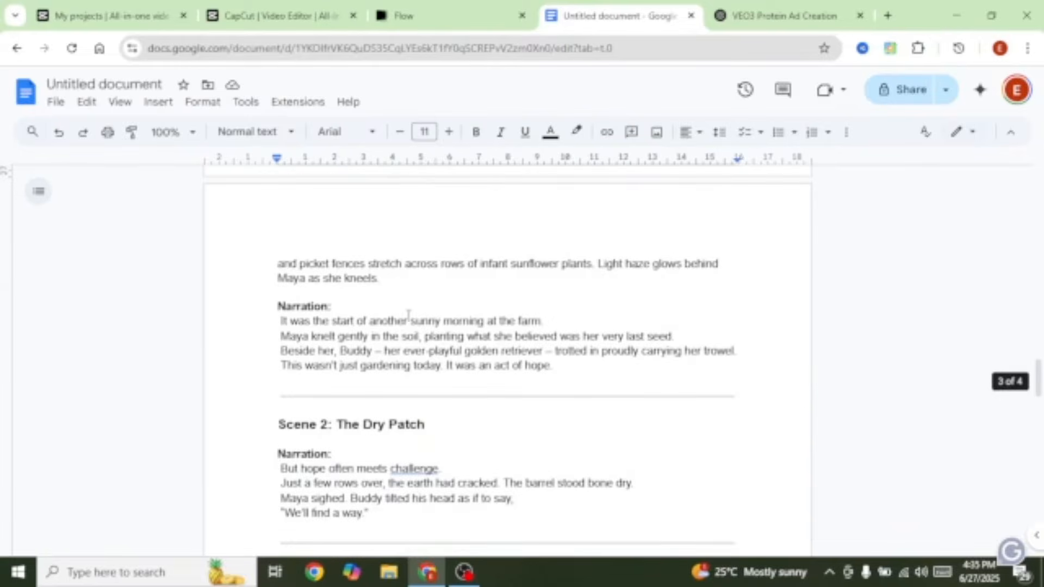
{"action": "left_click", "coordinate": [586, 369]}
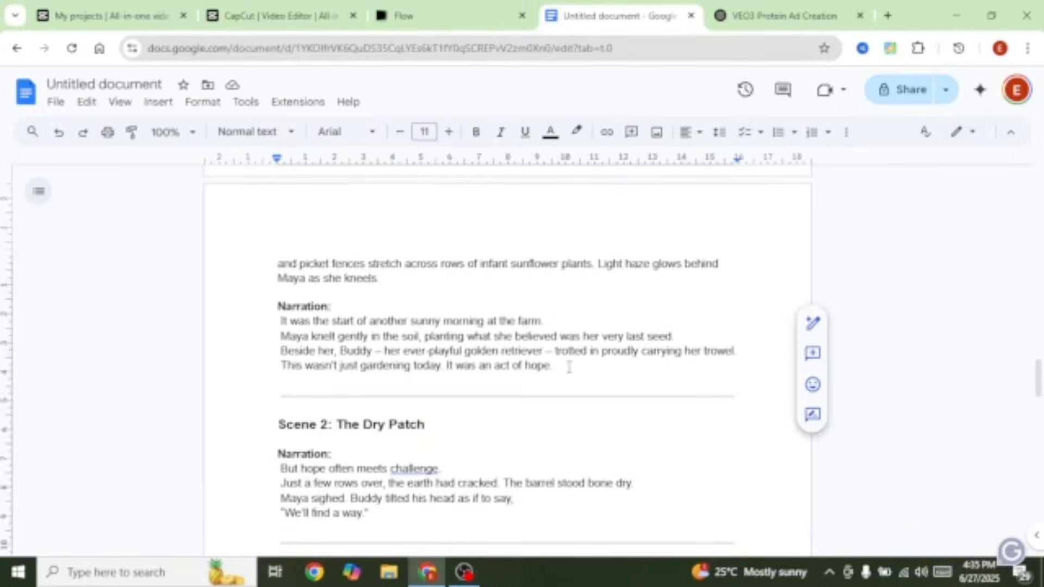
{"action": "left_click", "coordinate": [763, 18]}
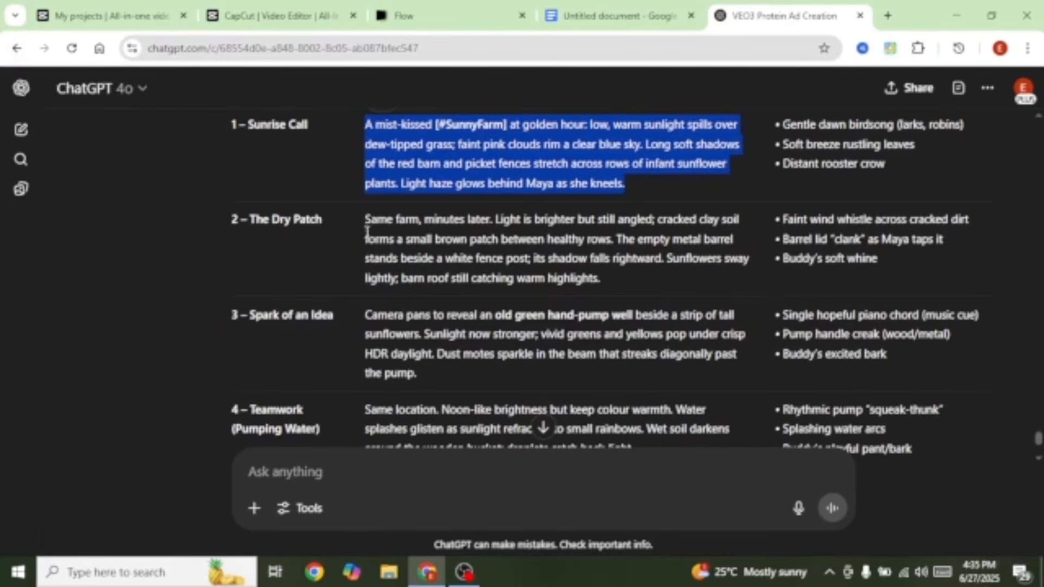
{"action": "left_click_drag", "start_coordinate": [366, 218], "coordinate": [617, 289]}
{"action": "key", "text": "ctrl+c"}
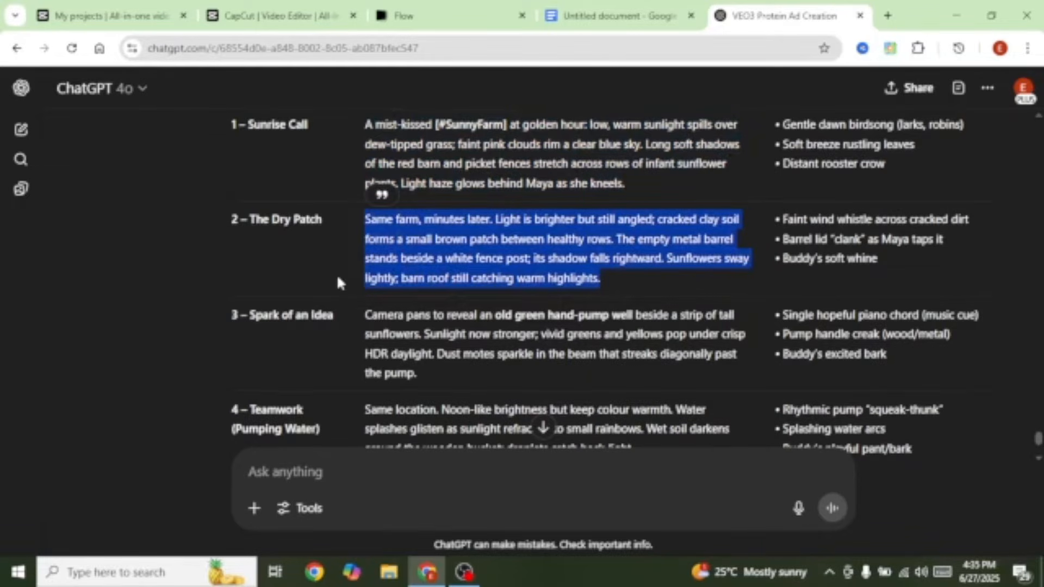
{"action": "left_click", "coordinate": [620, 16]}
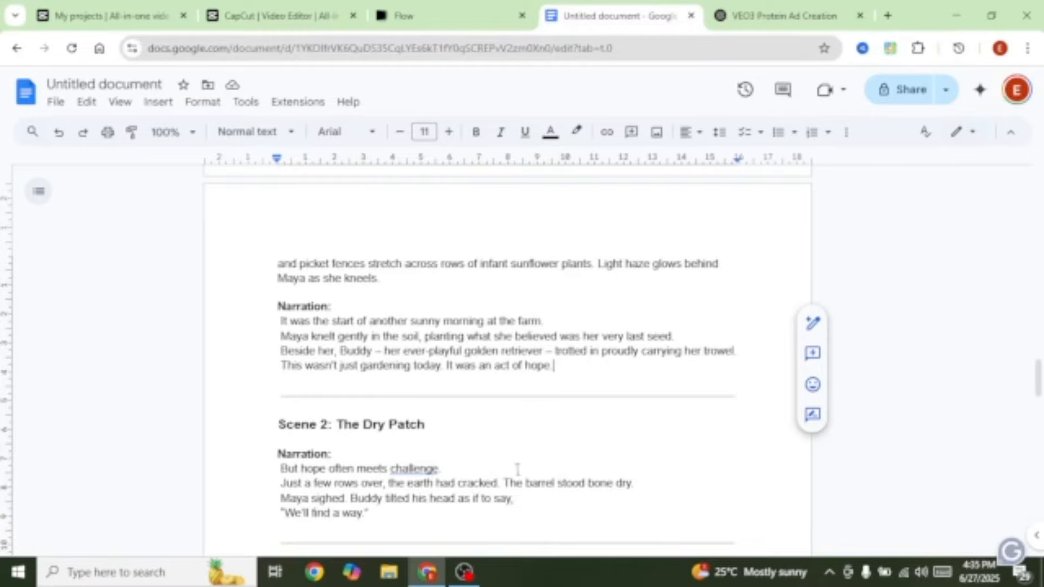
{"action": "scroll", "coordinate": [472, 476], "scroll_direction": "down", "scroll_amount": 1}
{"action": "left_click", "coordinate": [438, 347]}
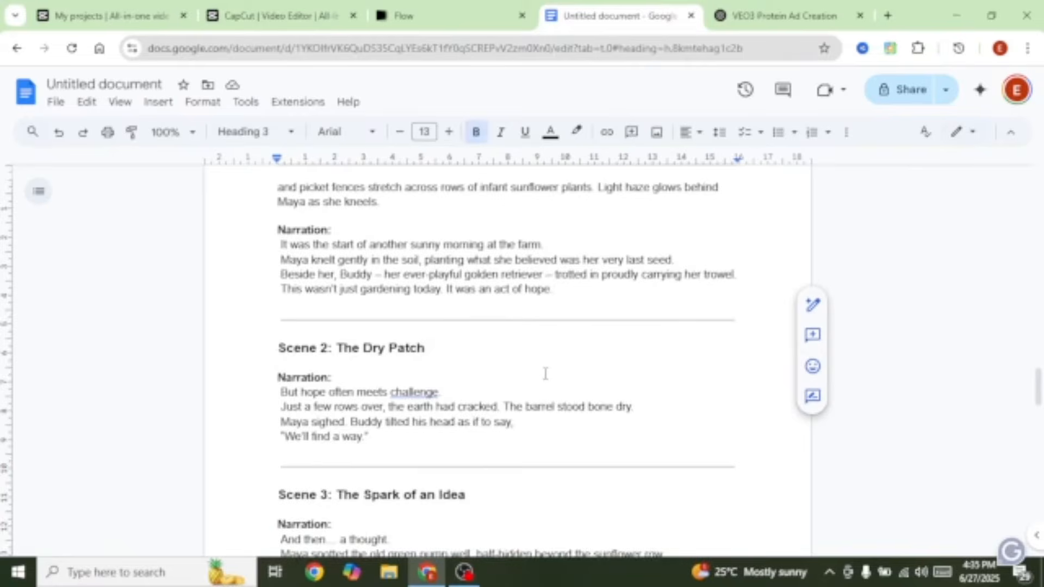
{"action": "key", "text": "Return"}
{"action": "key", "text": "ctrl+v"}
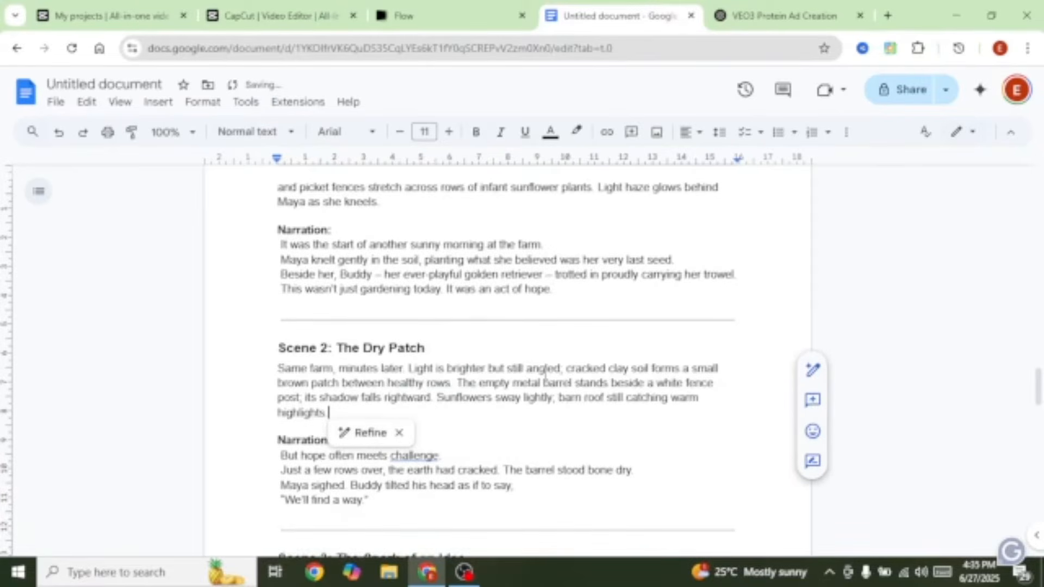
Insert the environment tag "[#DryPatch] =" before the Scene 2 environment text.
{"action": "left_click", "coordinate": [273, 367]}
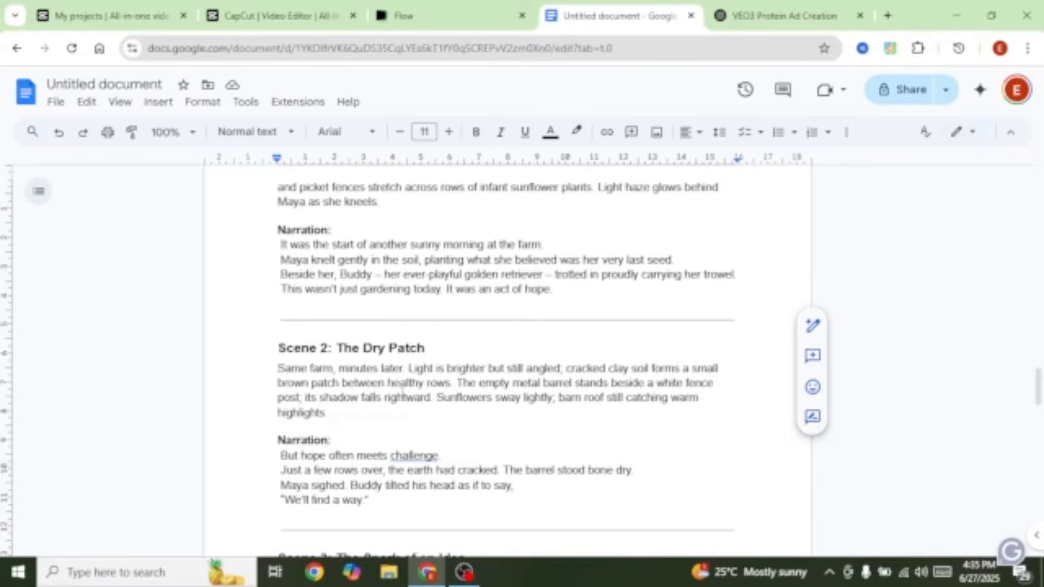
{"action": "type", "text": "[#]"}
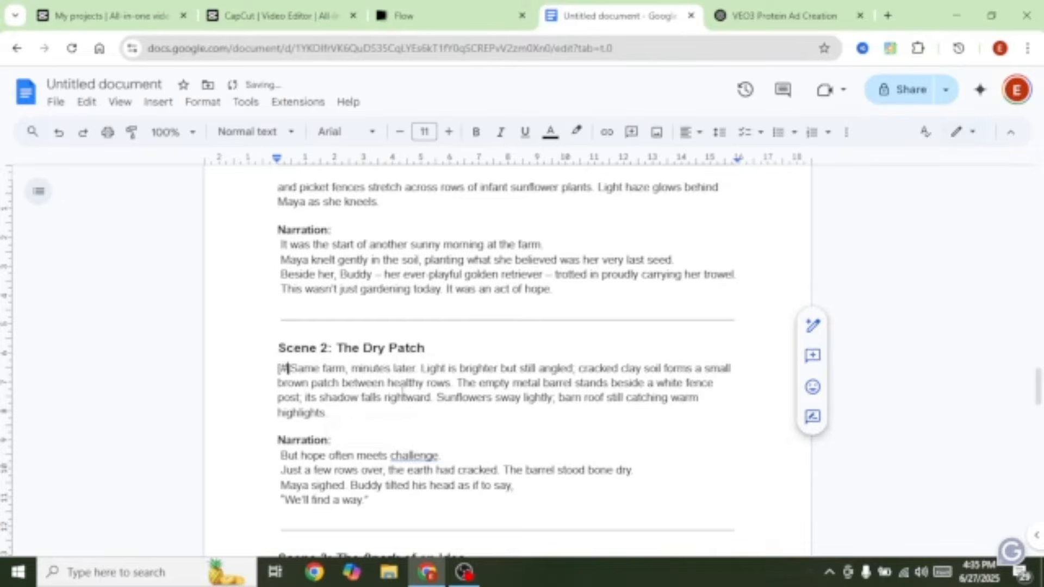
{"action": "type", "text": "0]"}
{"action": "type", "text": "ryPatch] ="}
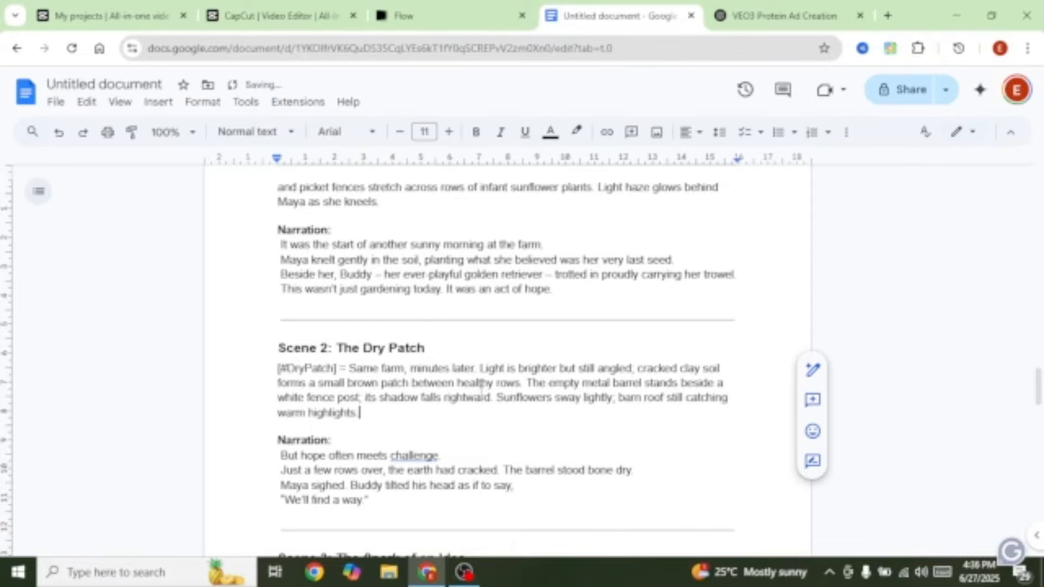
Copy the Scene 3 Spark of an Idea environment text from ChatGPT and paste it under the Scene 3 heading in the Google Docs document.
{"action": "left_click", "coordinate": [782, 15]}
{"action": "scroll", "coordinate": [517, 338], "scroll_direction": "down", "scroll_amount": 1}
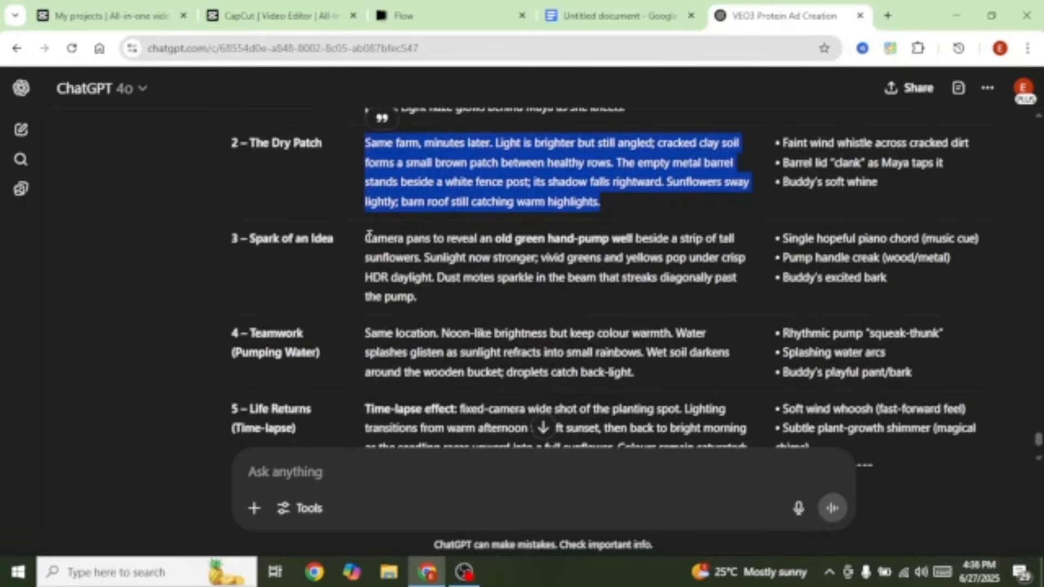
{"action": "left_click_drag", "start_coordinate": [368, 237], "coordinate": [433, 292]}
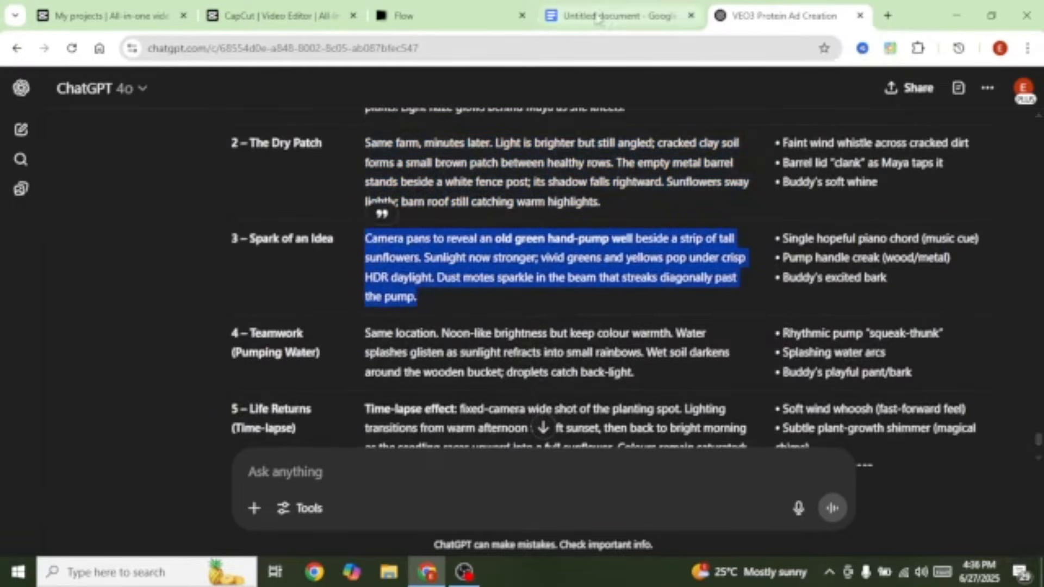
{"action": "left_click", "coordinate": [619, 15]}
{"action": "left_click", "coordinate": [520, 263]}
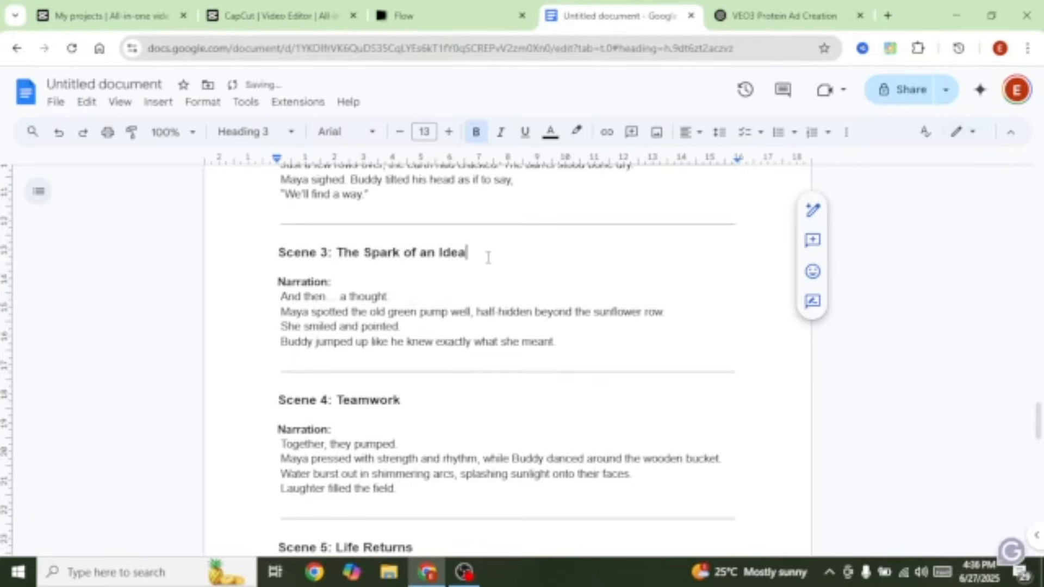
{"action": "key", "text": "Return"}
{"action": "type", "text": "Camera pans to reveal an old green hand-pump well beside a strip of tall sunflowers. Sunlight now stronger, vivid greens and yellows pop under crisp HDR daylight. Dust motes sparkle in the beam that streaks diagonally past the pump."}
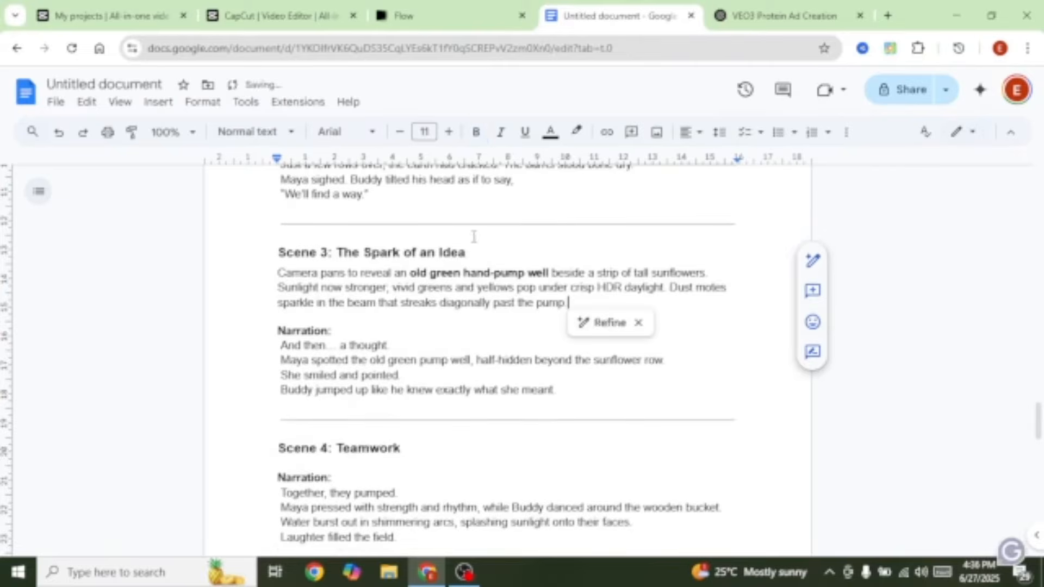
Insert the environment tag "[#SparkIdea] =" before the Scene 3 environment text.
{"action": "left_click", "coordinate": [277, 271]}
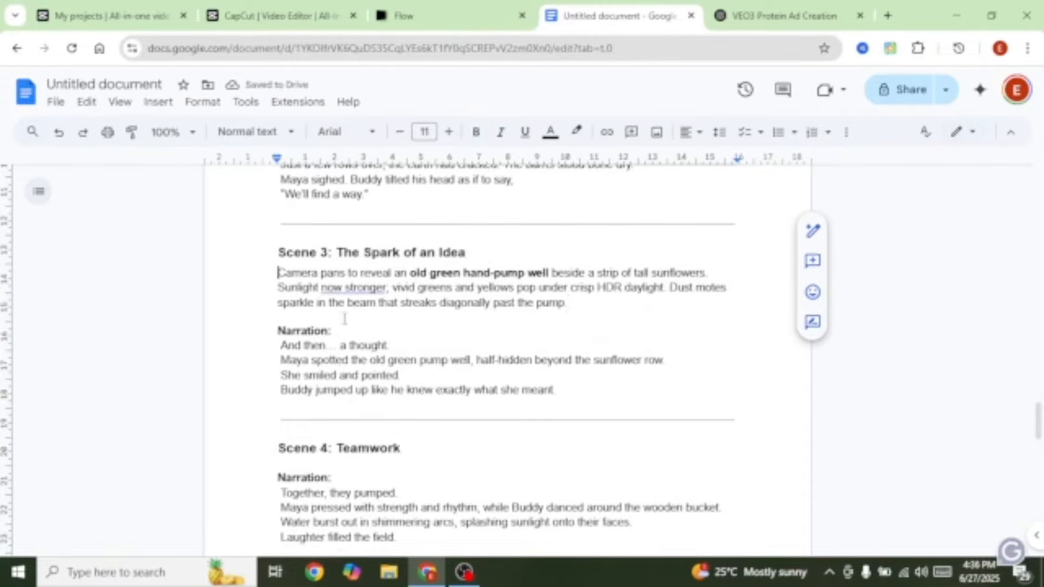
{"action": "type", "text": "[#SparkIdea]"}
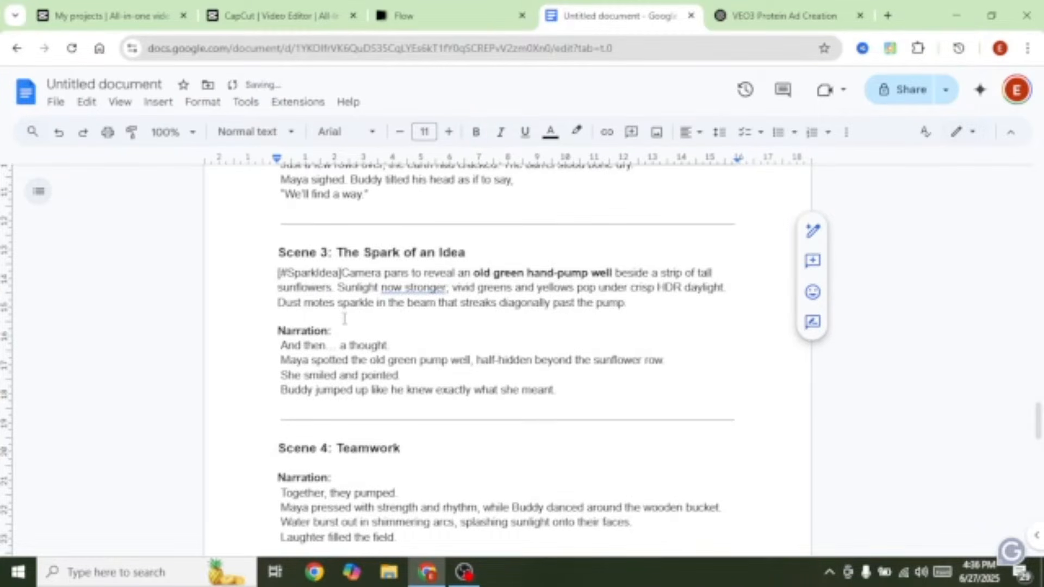
{"action": "type", "text": " ="}
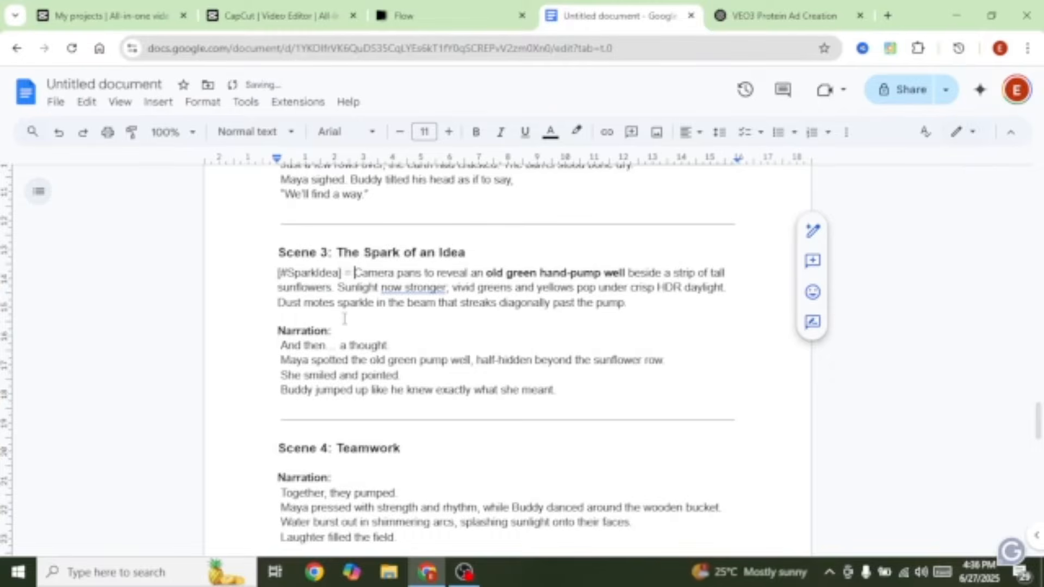
{"action": "left_click", "coordinate": [648, 319]}
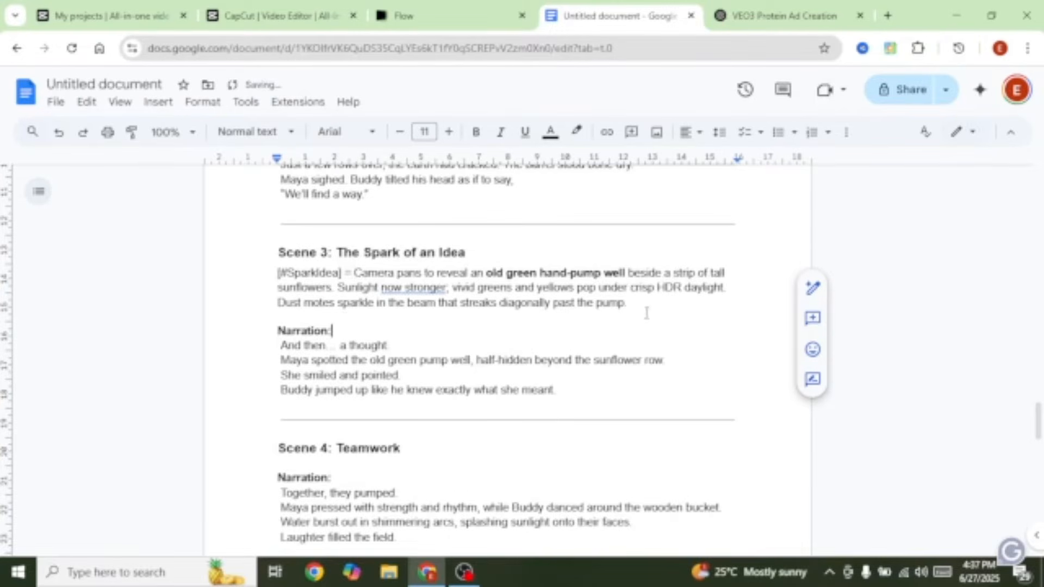
Review the Scene 1 environment tags and its narration, checking where Maya is mentioned.
{"action": "scroll", "coordinate": [463, 394], "scroll_direction": "down", "scroll_amount": 3}
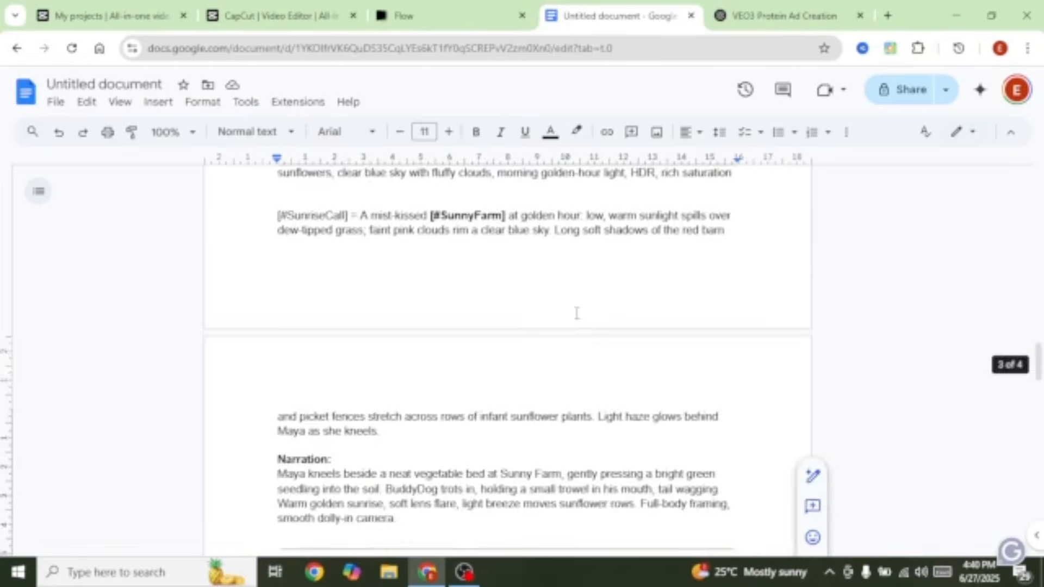
{"action": "scroll", "coordinate": [575, 310], "scroll_direction": "up", "scroll_amount": 2}
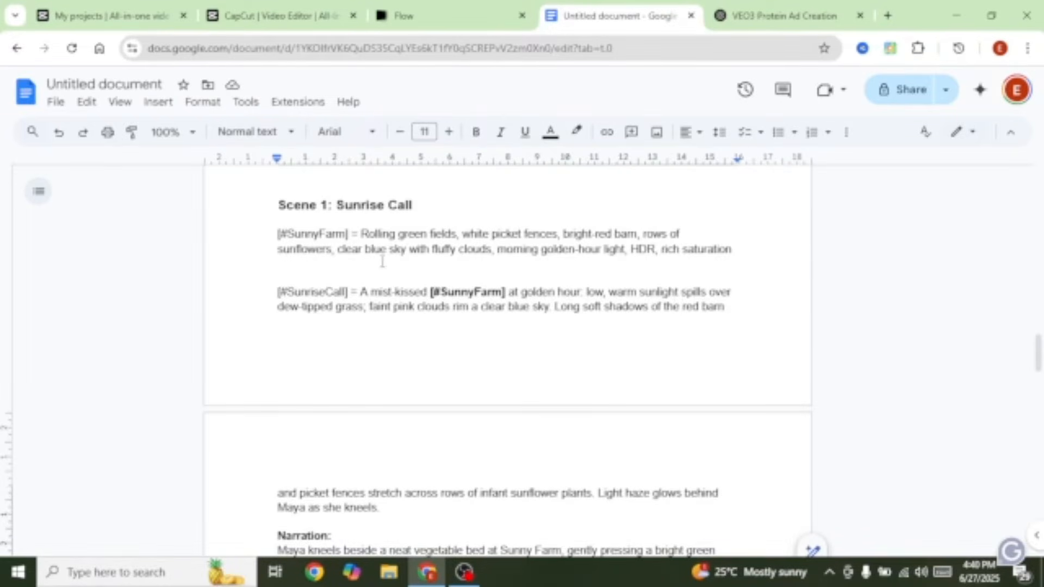
{"action": "scroll", "coordinate": [379, 296], "scroll_direction": "down", "scroll_amount": 3}
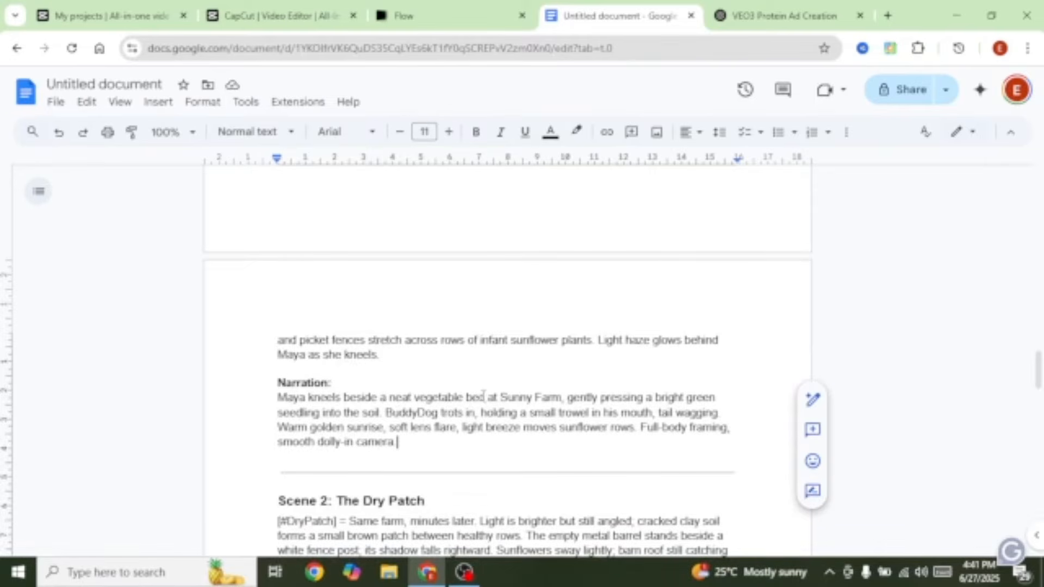
{"action": "left_click", "coordinate": [372, 395]}
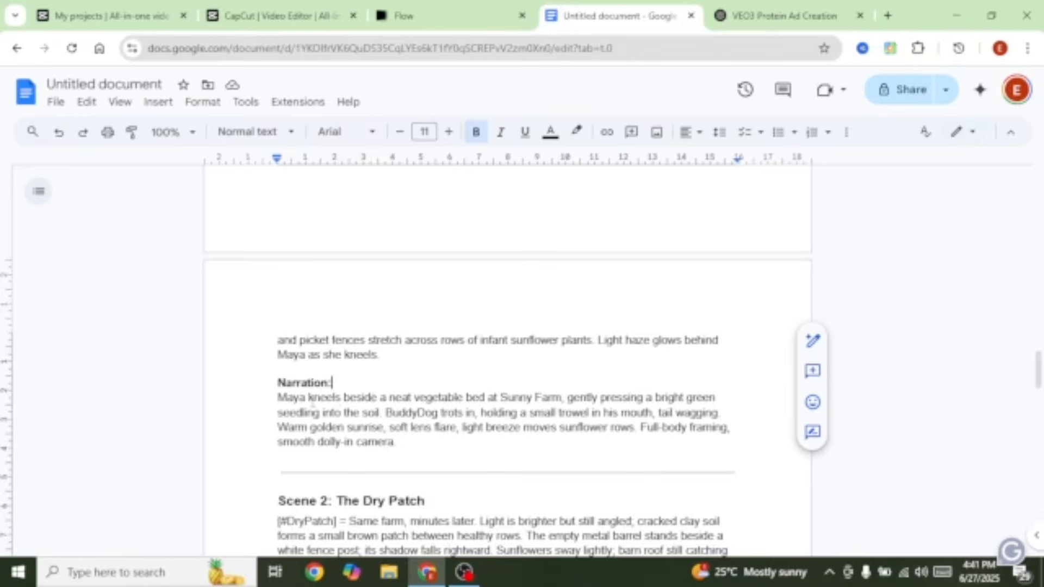
{"action": "double_click", "coordinate": [302, 397]}
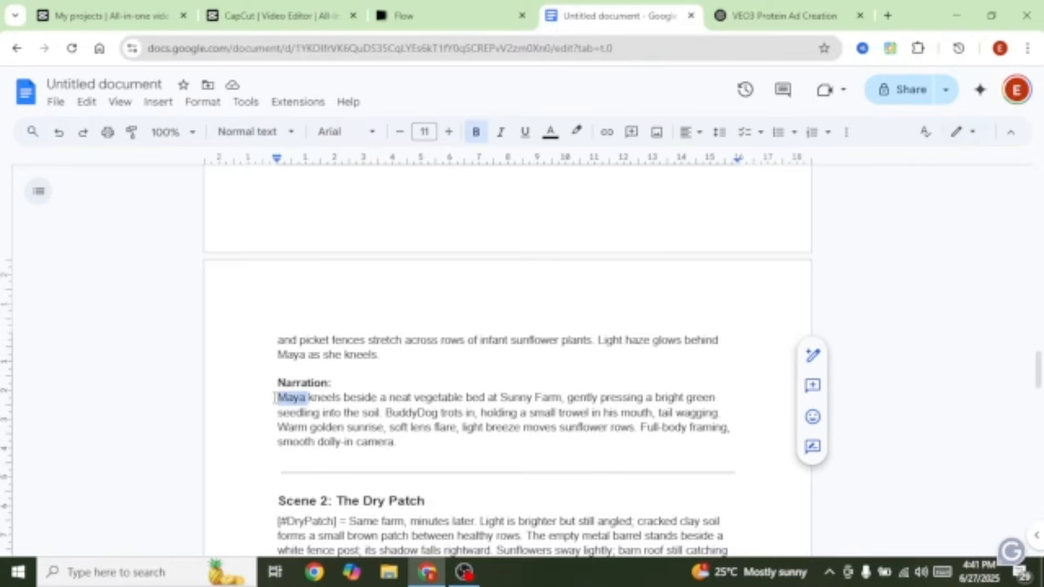
{"action": "left_click", "coordinate": [400, 441]}
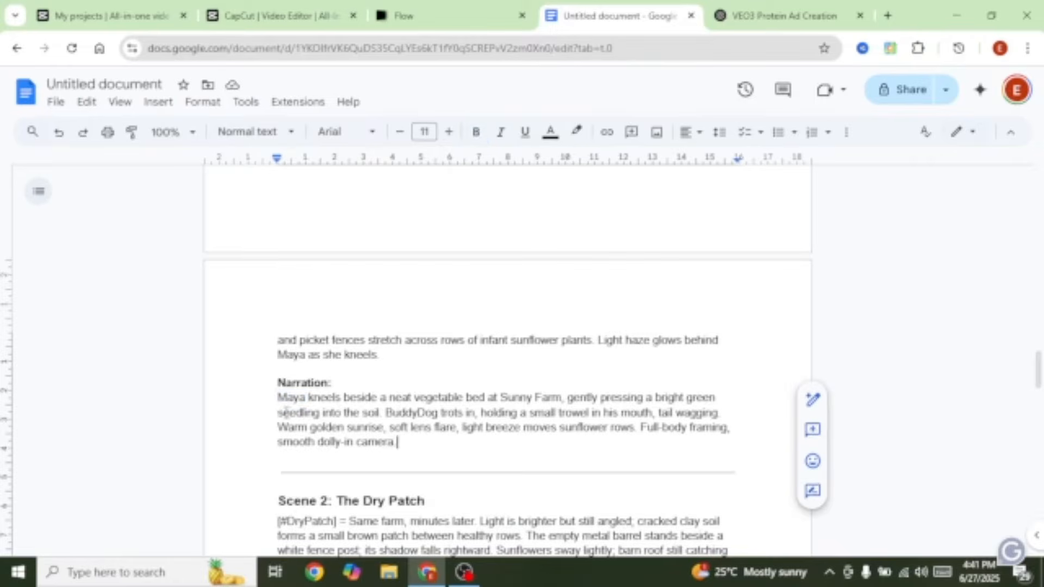
Replace "Maya" at the start of the Scene 1 narration with the [#PixarMaya35] tag copied from the Character 1 section.
{"action": "double_click", "coordinate": [307, 397]}
{"action": "scroll", "coordinate": [449, 363], "scroll_direction": "up", "scroll_amount": 10}
{"action": "scroll", "coordinate": [452, 364], "scroll_direction": "up", "scroll_amount": 10}
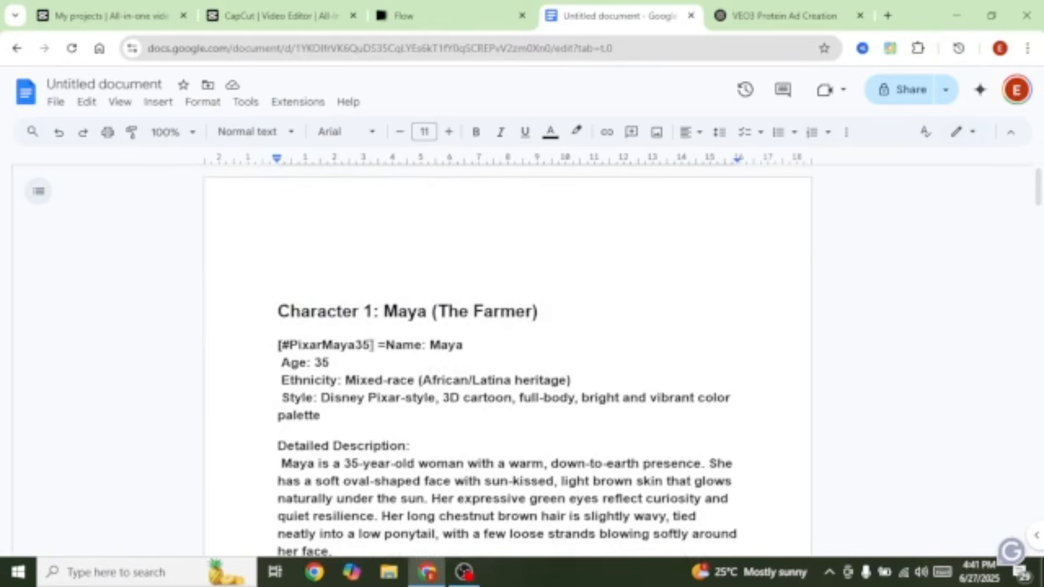
{"action": "left_click_drag", "start_coordinate": [376, 344], "coordinate": [264, 347]}
{"action": "key", "text": "ctrl+c"}
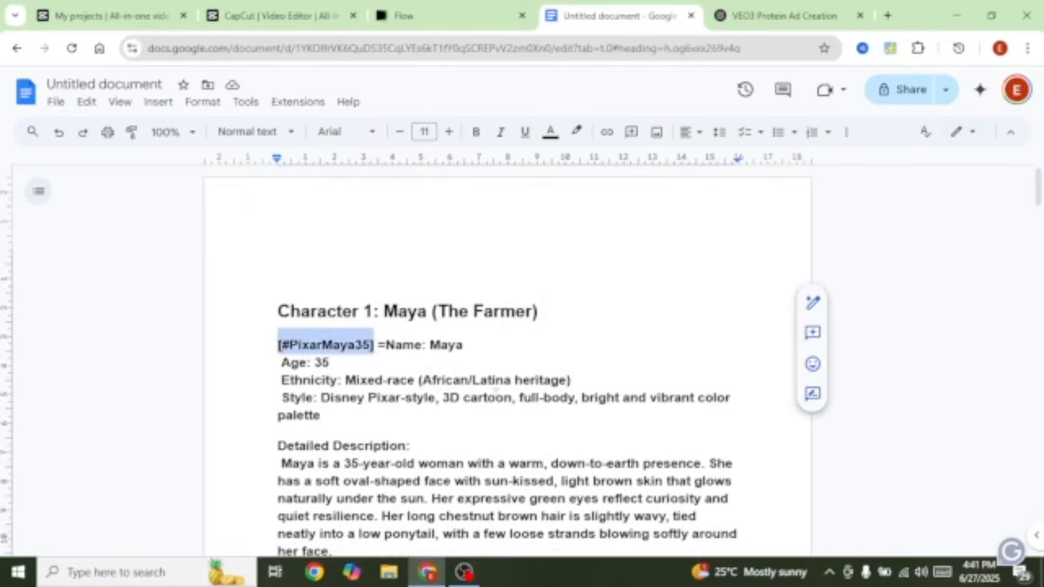
{"action": "scroll", "coordinate": [625, 461], "scroll_direction": "down", "scroll_amount": 20}
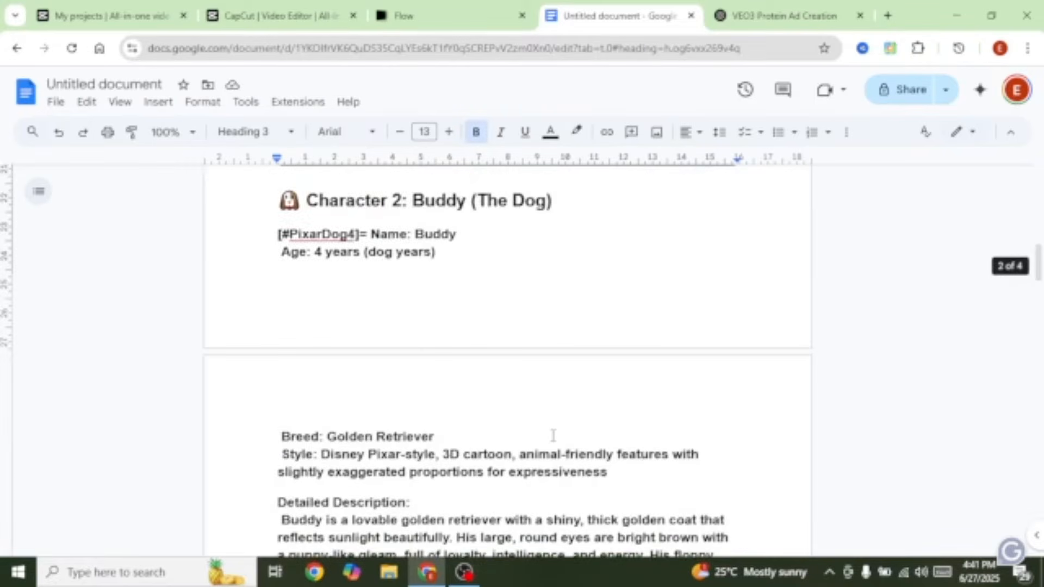
{"action": "scroll", "coordinate": [552, 433], "scroll_direction": "down", "scroll_amount": 10}
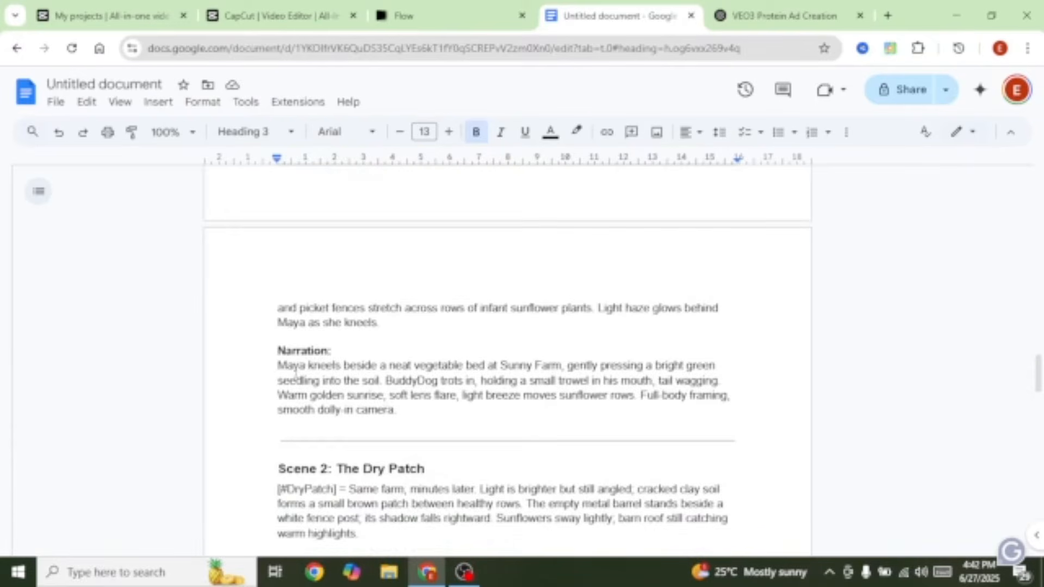
{"action": "left_click_drag", "start_coordinate": [307, 369], "coordinate": [278, 367]}
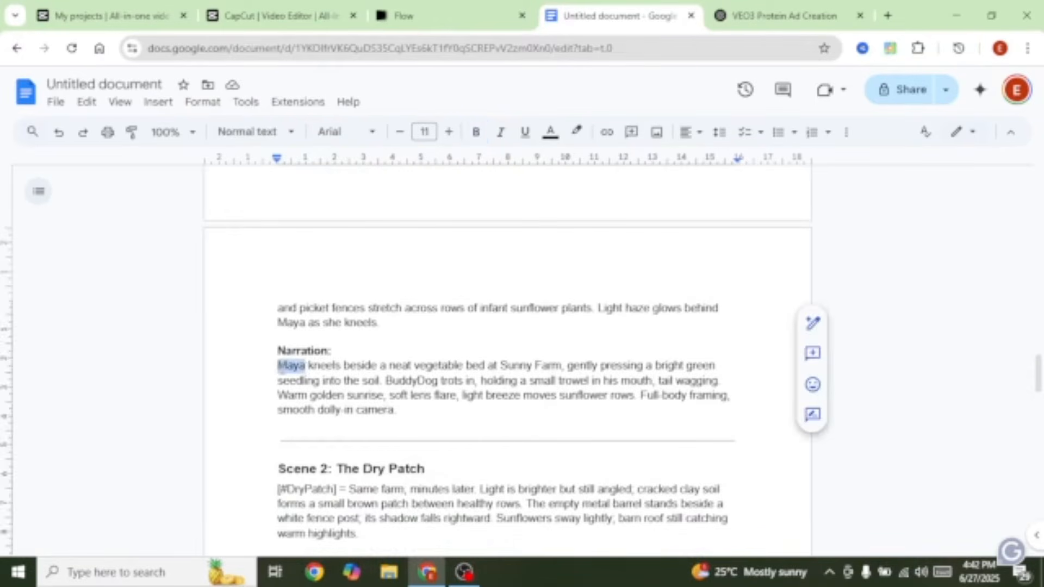
{"action": "key", "text": "ctrl+v"}
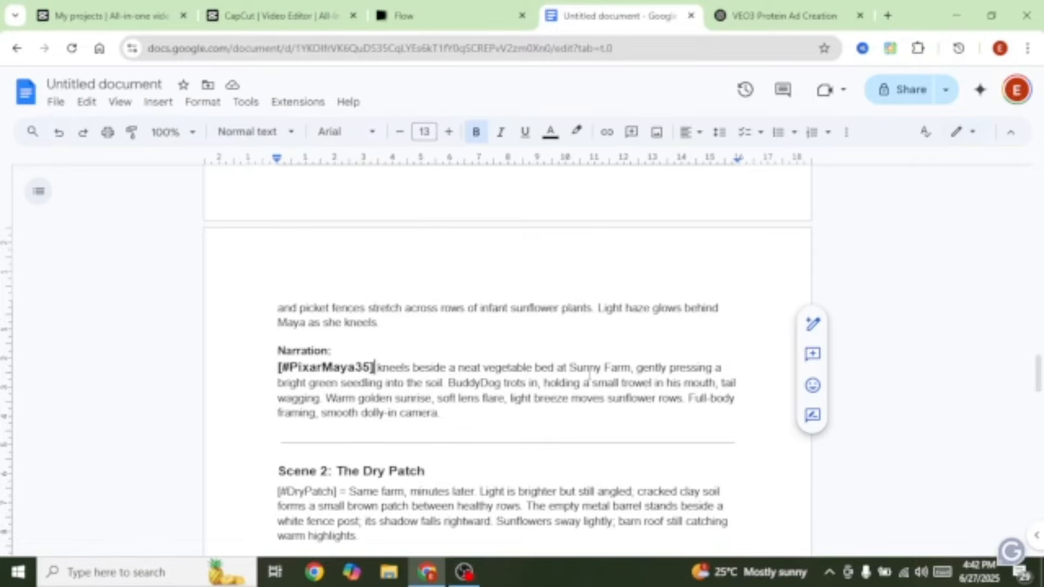
Replace "Sunny Farm" in the Scene 1 narration with the environment tag [#SunnyFarm].
{"action": "mouse_move", "coordinate": [568, 368]}
{"action": "left_mouse_down"}
{"action": "mouse_move", "coordinate": [633, 370]}
{"action": "mouse_move", "coordinate": [625, 384]}
{"action": "mouse_move", "coordinate": [569, 369]}
{"action": "left_mouse_up"}
{"action": "left_click", "coordinate": [629, 391]}
{"action": "left_click", "coordinate": [624, 353]}
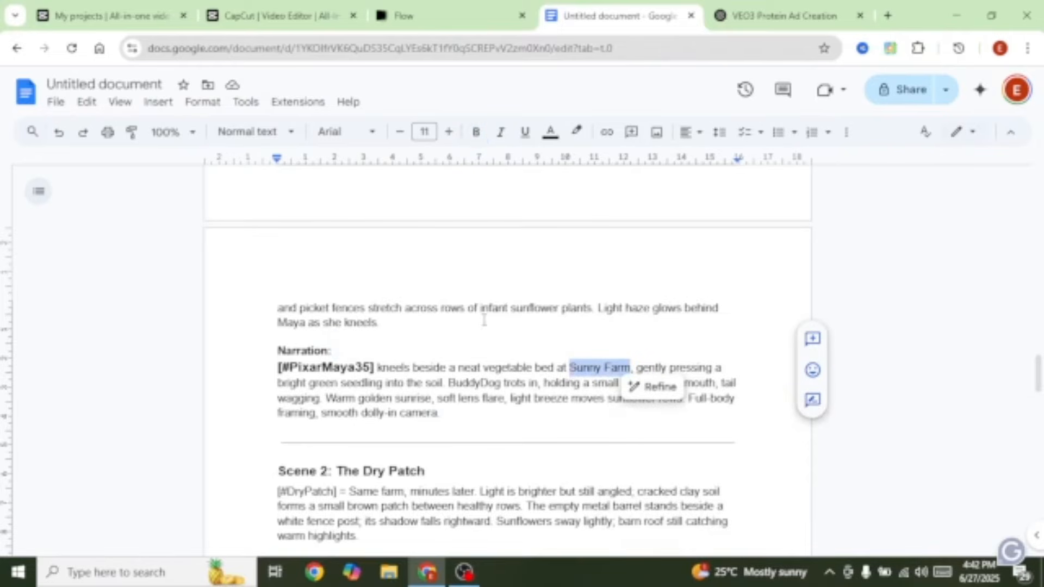
{"action": "scroll", "coordinate": [483, 321], "scroll_direction": "up", "scroll_amount": 6}
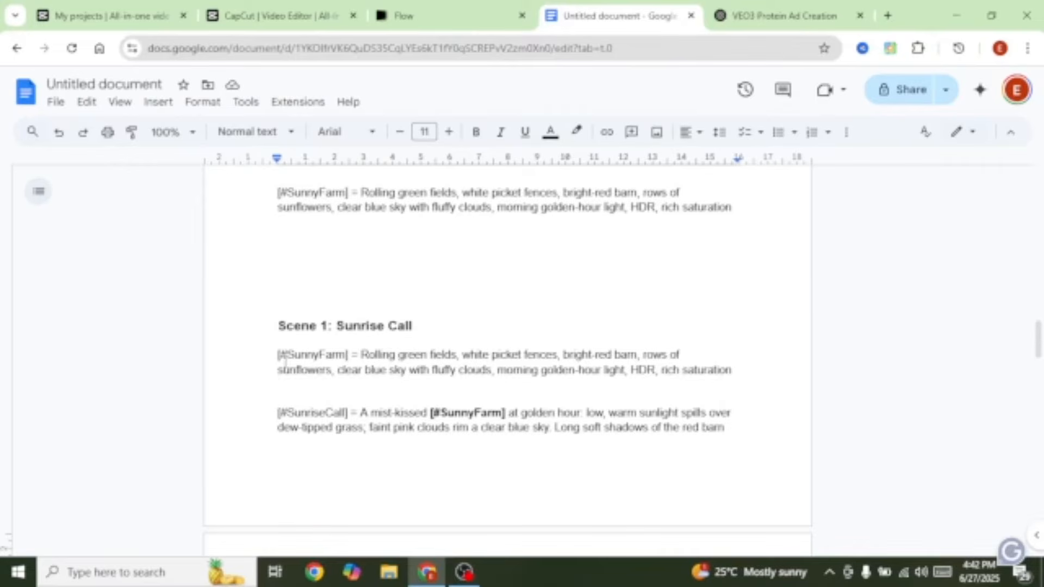
{"action": "left_click_drag", "start_coordinate": [275, 357], "coordinate": [347, 356]}
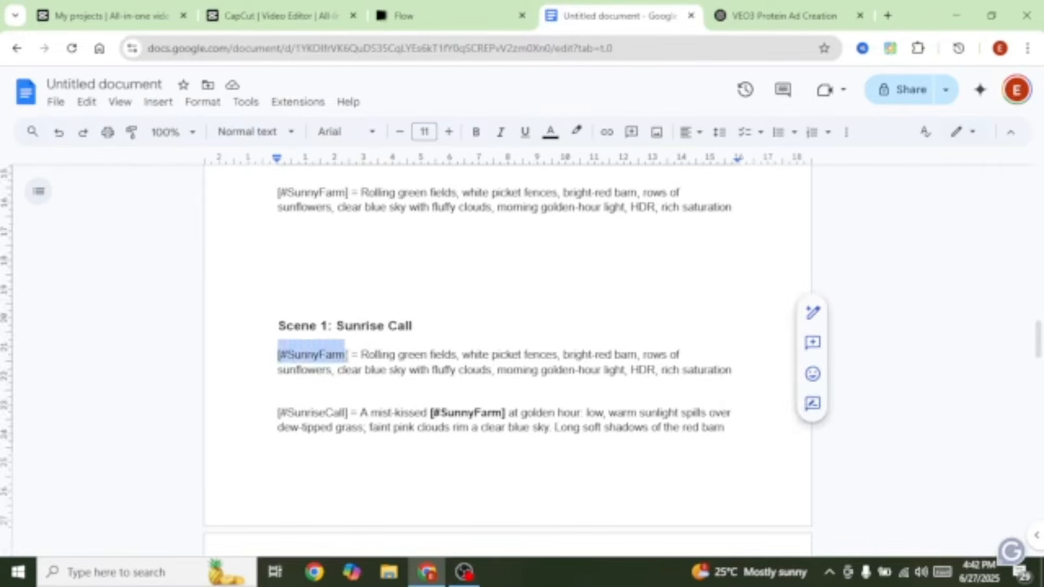
{"action": "scroll", "coordinate": [512, 326], "scroll_direction": "down", "scroll_amount": 6}
{"action": "left_click_drag", "start_coordinate": [569, 368], "coordinate": [632, 367]}
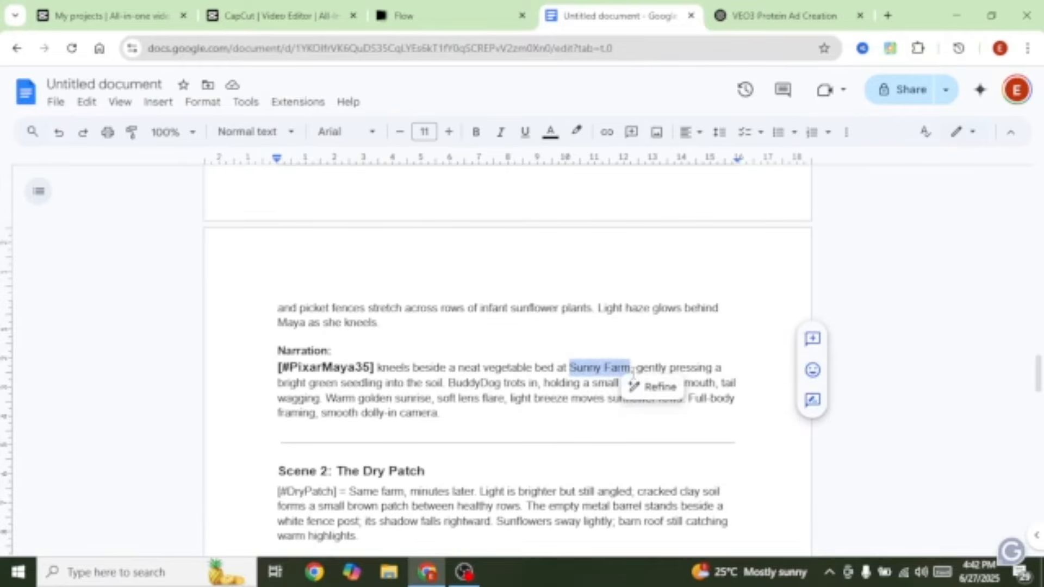
{"action": "type", "text": "[#SunnyFarm]"}
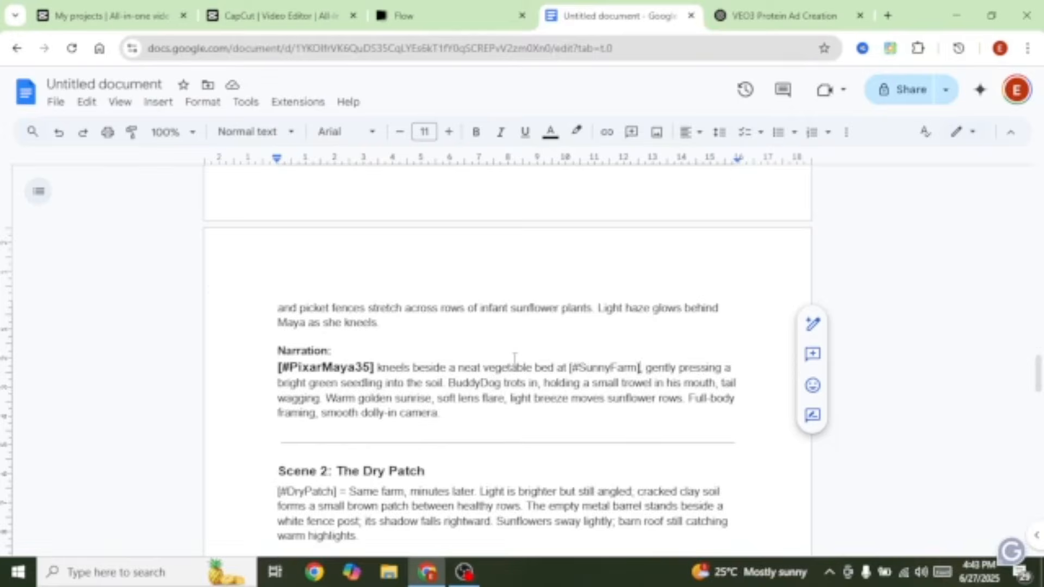
Replace "BuddyDog" in the Scene 1 narration with the [#PixarDog4] tag copied from the Character 2 section.
{"action": "scroll", "coordinate": [503, 386], "scroll_direction": "up", "scroll_amount": 10}
{"action": "scroll", "coordinate": [508, 357], "scroll_direction": "up", "scroll_amount": 6}
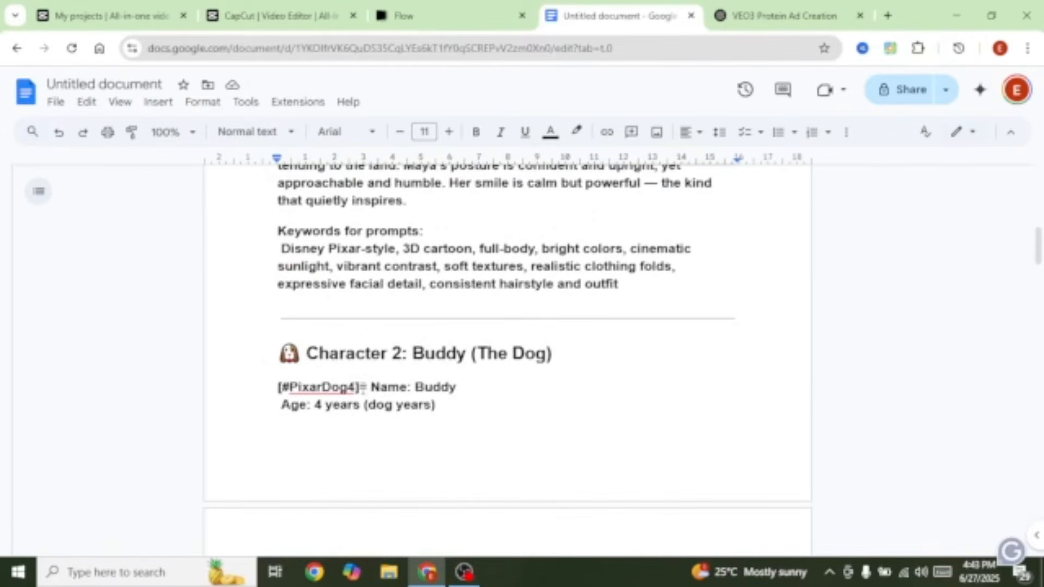
{"action": "left_click_drag", "start_coordinate": [361, 387], "coordinate": [270, 385]}
{"action": "key", "text": "ctrl+c"}
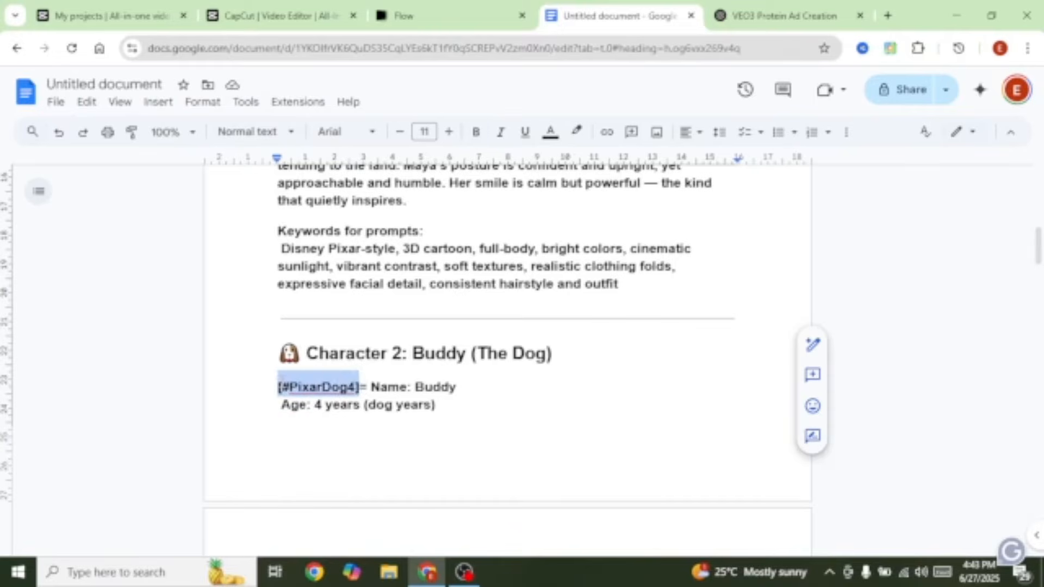
{"action": "scroll", "coordinate": [503, 380], "scroll_direction": "down", "scroll_amount": 15}
{"action": "left_click_drag", "start_coordinate": [447, 383], "coordinate": [500, 384]}
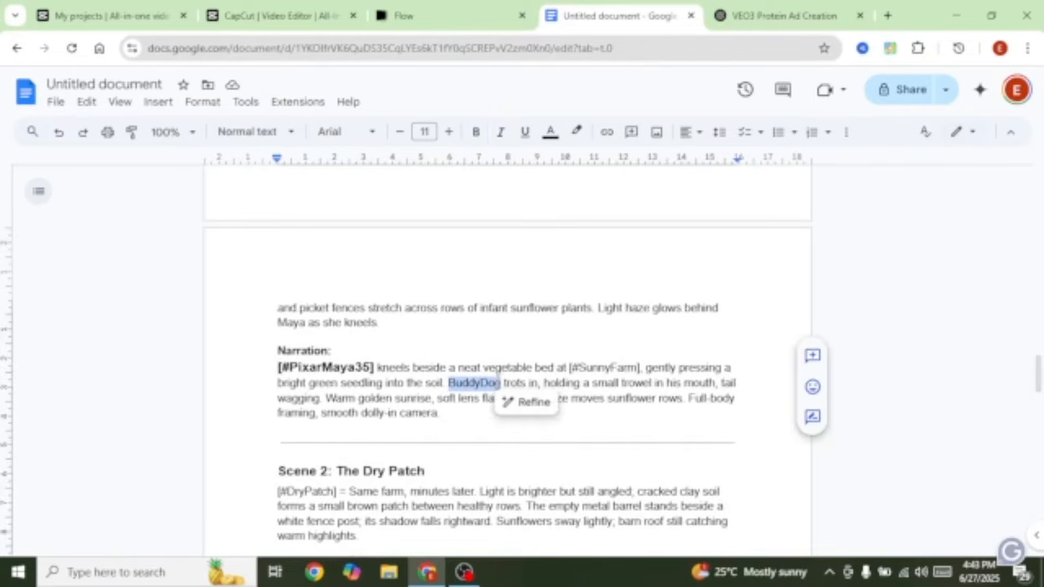
{"action": "key", "text": "ctrl+v"}
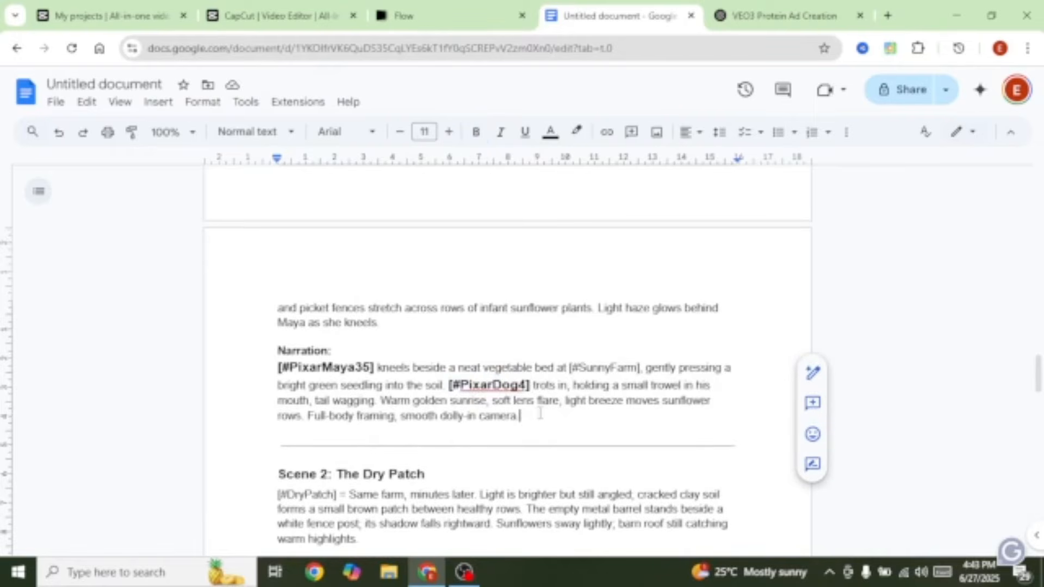
Append "Sound Effects:" to the Scene 1 narration with ChatGPT's cues: Gentle dawn birdsong (larks, robins), Soft breeze rustling leaves, Distant rooster crow.
{"action": "left_click", "coordinate": [538, 418]}
{"action": "left_click", "coordinate": [783, 15]}
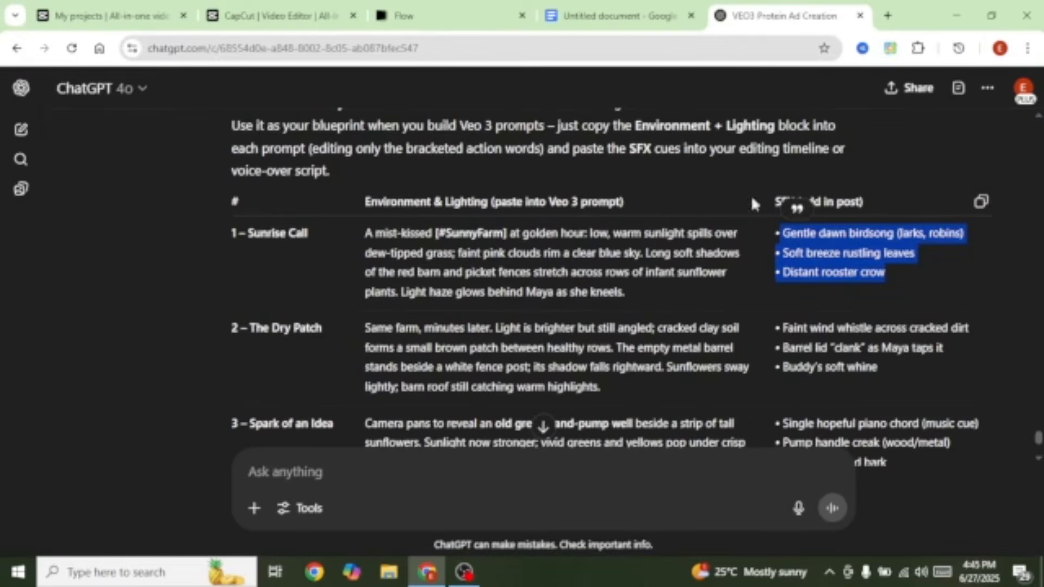
{"action": "left_click", "coordinate": [581, 16]}
{"action": "type", "text": "Sound Effects:"}
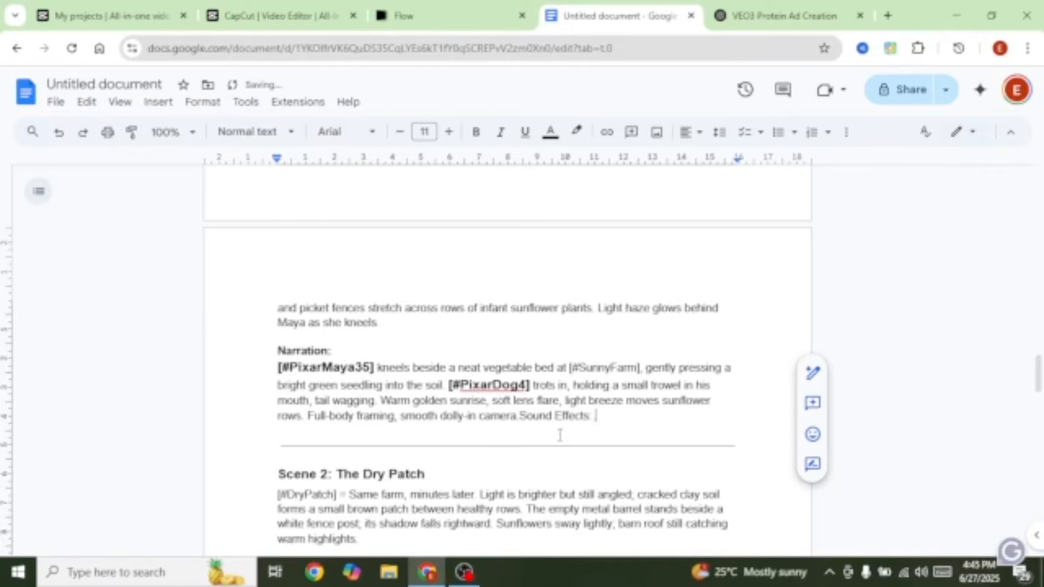
{"action": "type", "text": "Gentle dawn birdsong (larks, robins) • Soft breeze rustling leaves • Distant rooster crow"}
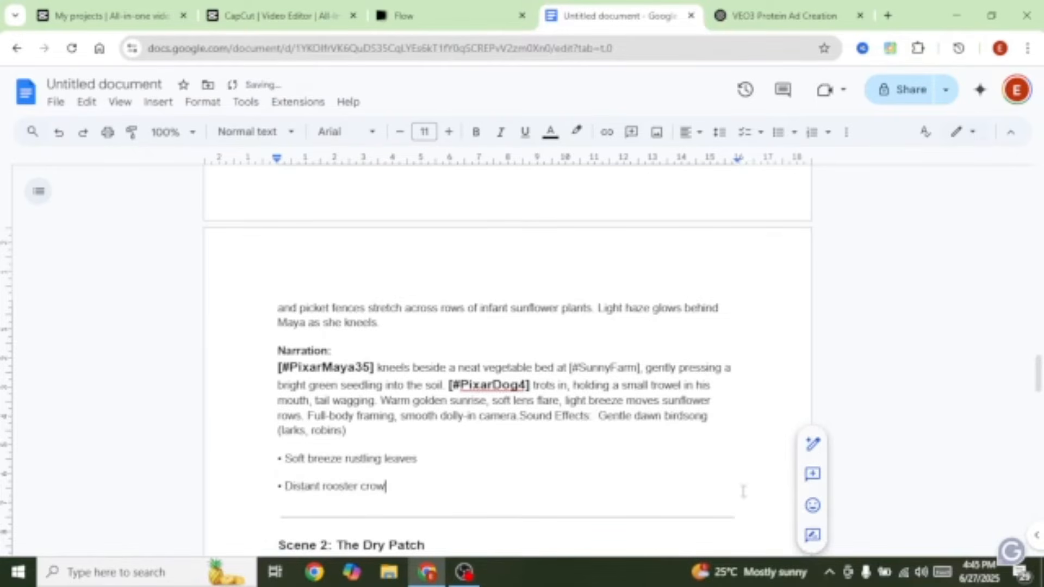
Replace "Maya" at the start of the Scene 2 narration with the [#PixarMaya35] tag copied from the Character 1 section.
{"action": "scroll", "coordinate": [638, 367], "scroll_direction": "down", "scroll_amount": 3}
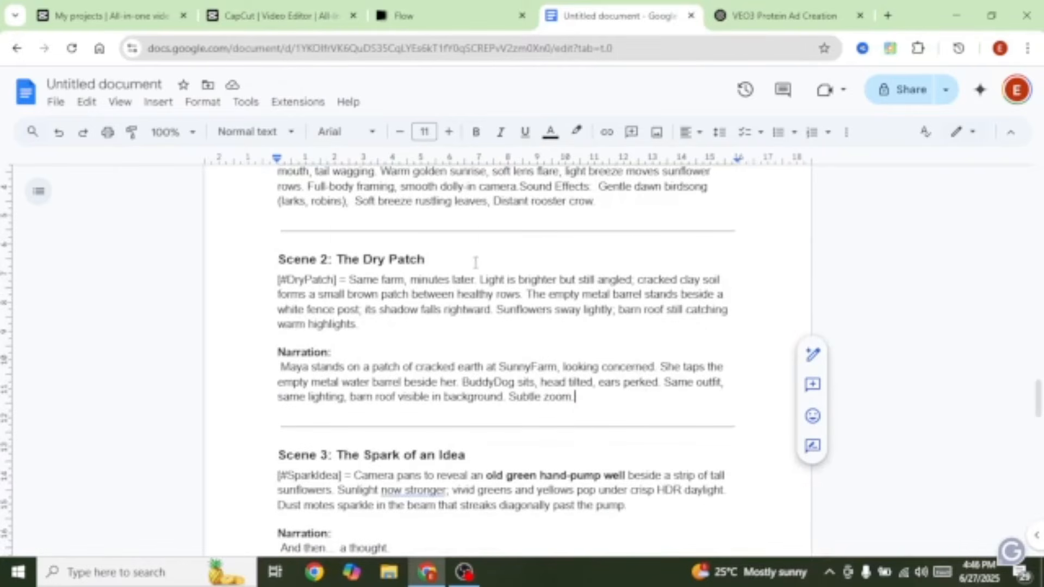
{"action": "left_click_drag", "start_coordinate": [585, 407], "coordinate": [278, 368]}
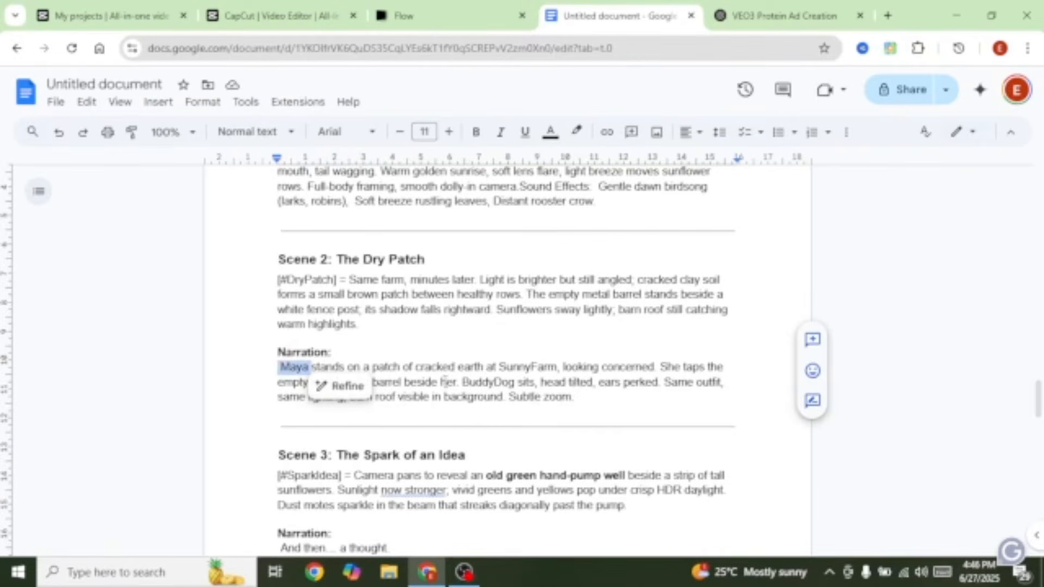
{"action": "scroll", "coordinate": [521, 374], "scroll_direction": "up", "scroll_amount": 15}
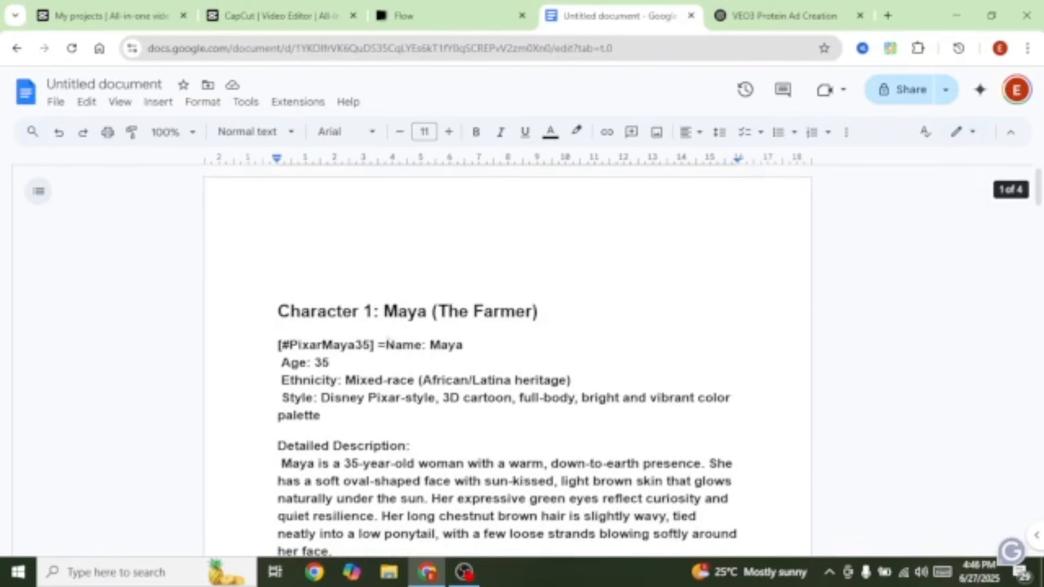
{"action": "left_click_drag", "start_coordinate": [375, 347], "coordinate": [268, 341]}
{"action": "key", "text": "ctrl+c"}
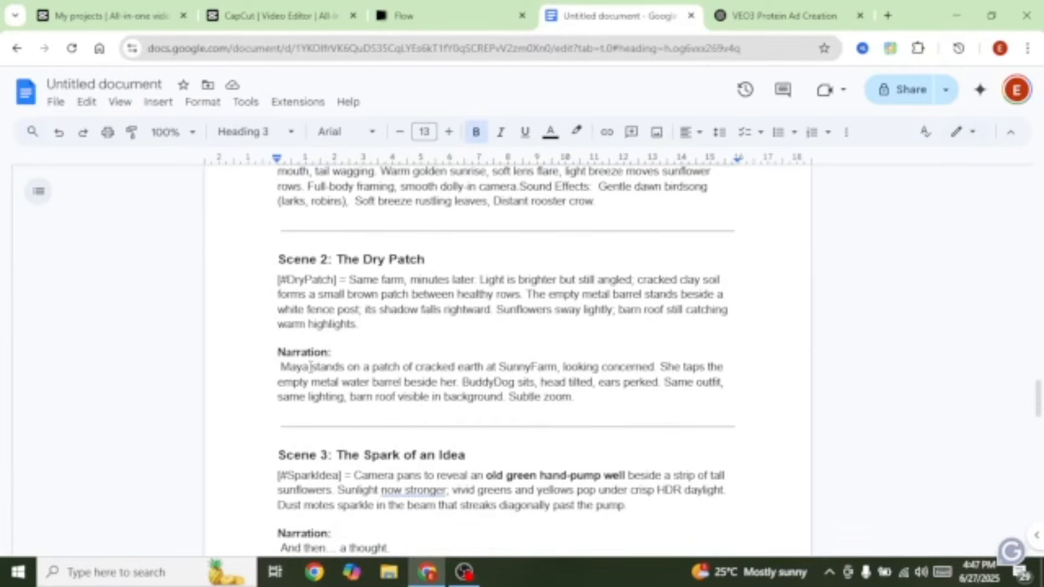
{"action": "left_click_drag", "start_coordinate": [311, 367], "coordinate": [279, 367]}
{"action": "key", "text": "ctrl+v"}
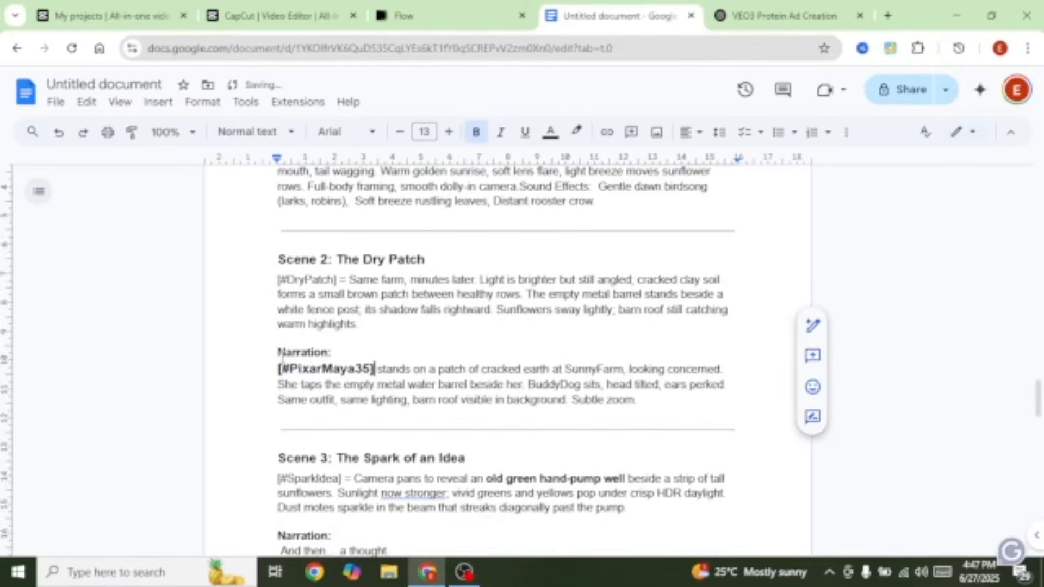
Replace "SunnyFarm" in the Scene 2 narration with the environment tag [#SunnyFarm].
{"action": "left_click_drag", "start_coordinate": [587, 372], "coordinate": [614, 371]}
{"action": "scroll", "coordinate": [597, 350], "scroll_direction": "up", "scroll_amount": 4}
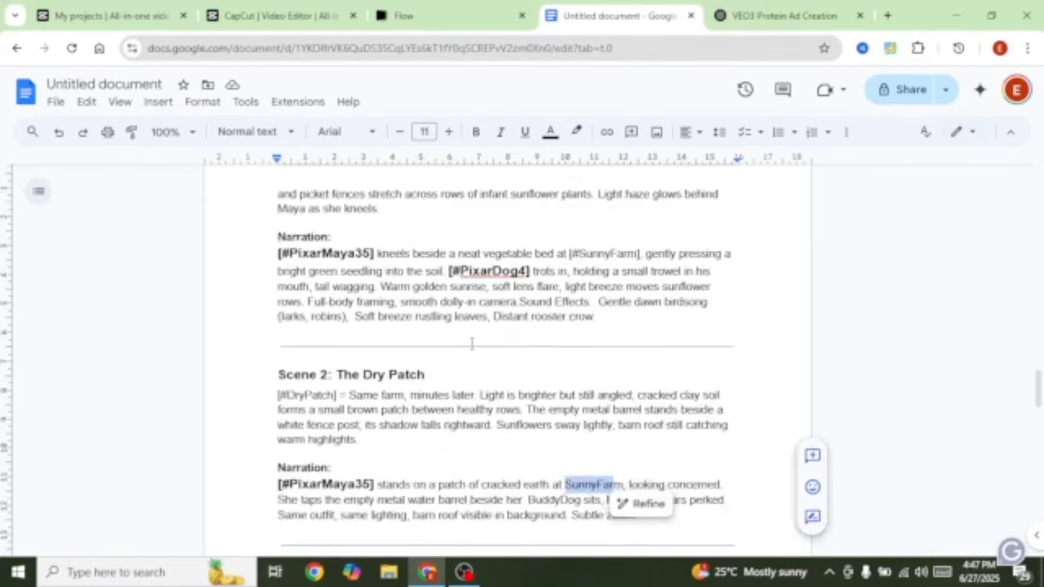
{"action": "type", "text": "[#SunnyFarm]"}
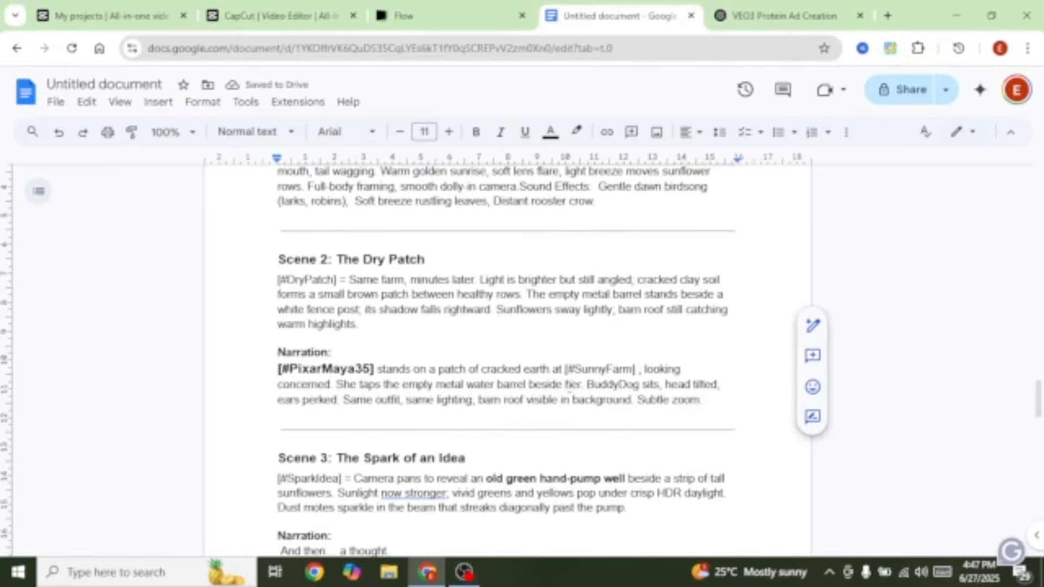
Replace "BuddyDog" in the Scene 2 narration with the [#PixarDog4] tag copied from the Character 2 section.
{"action": "scroll", "coordinate": [545, 268], "scroll_direction": "up", "scroll_amount": 20}
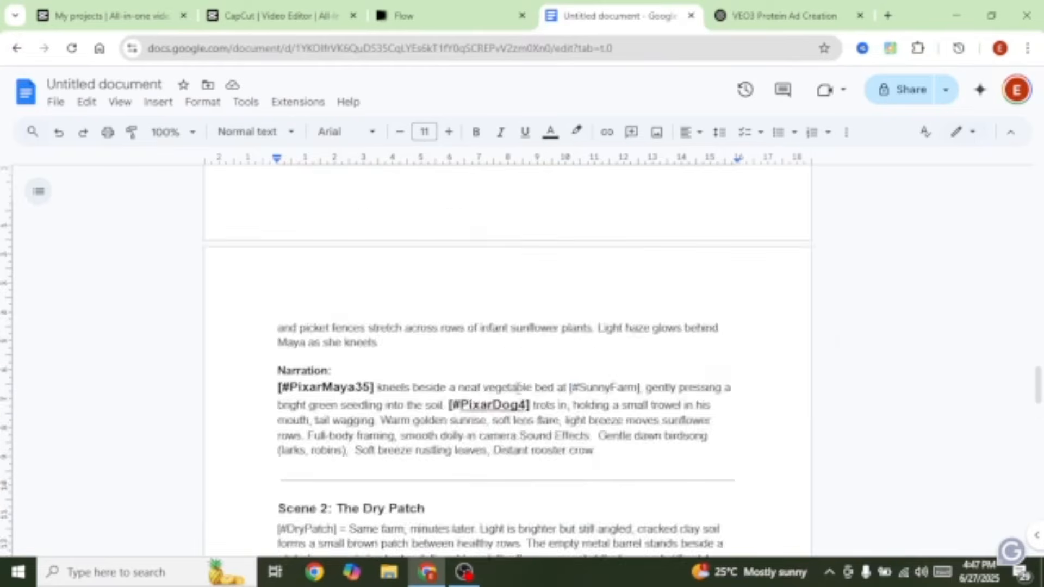
{"action": "scroll", "coordinate": [511, 386], "scroll_direction": "down", "scroll_amount": 5}
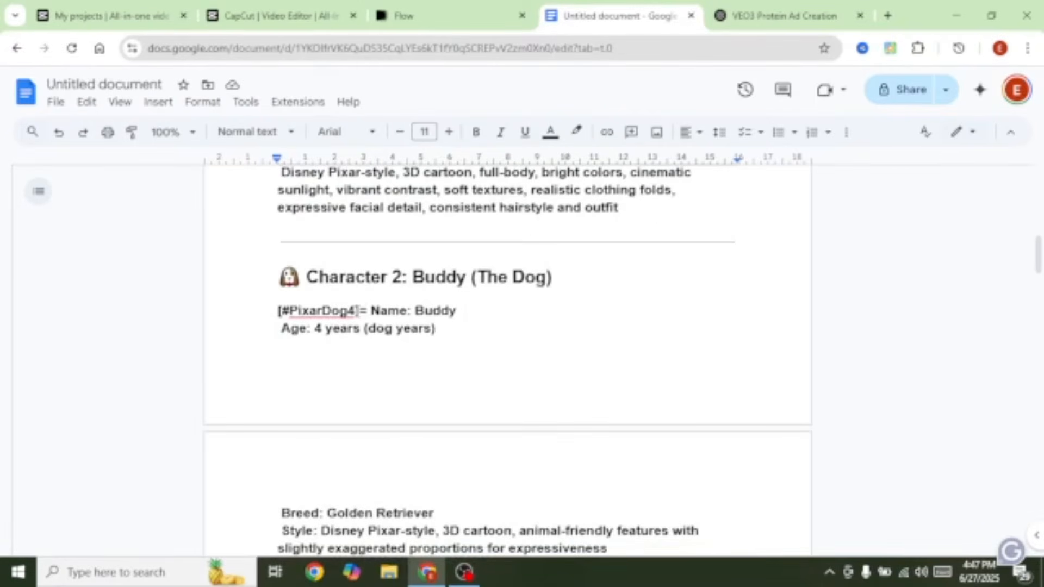
{"action": "left_click_drag", "start_coordinate": [362, 311], "coordinate": [278, 310]}
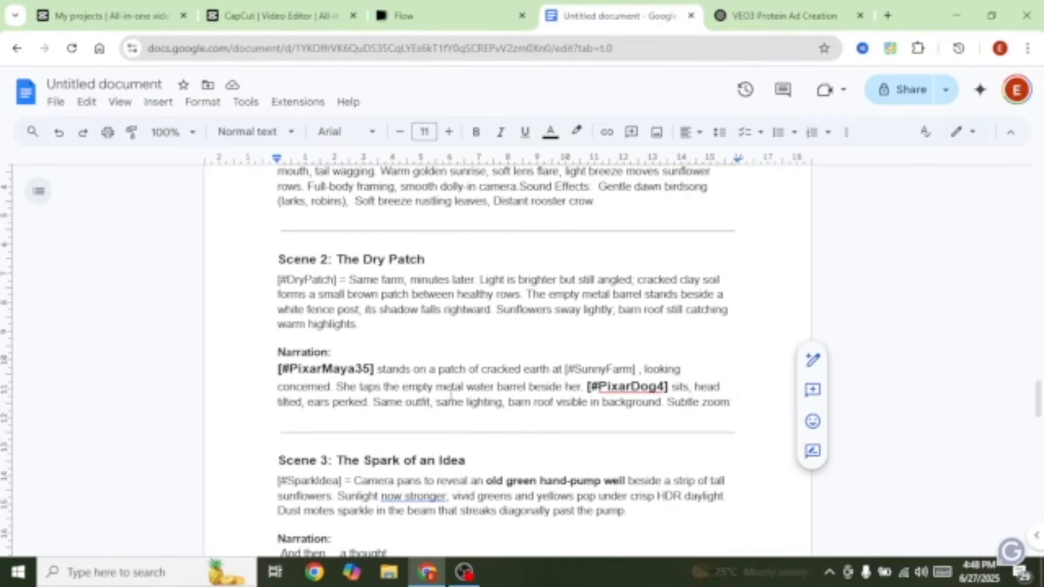
{"action": "left_click", "coordinate": [488, 455]}
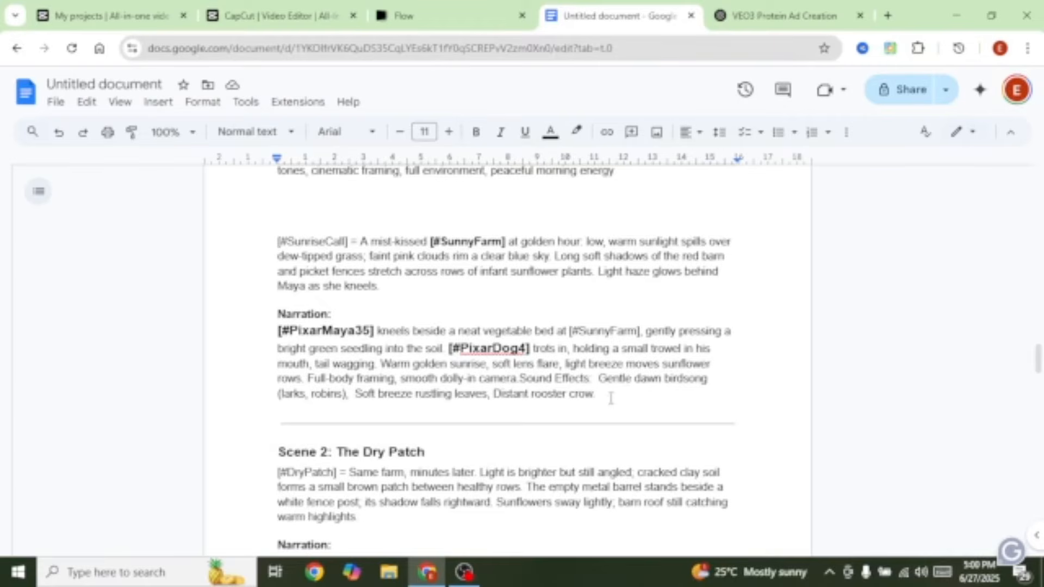
Review the [#PixarMaya35] and [#SunnyFarm] tags in the Scene 1 narration.
{"action": "left_click", "coordinate": [611, 398]}
{"action": "left_click_drag", "start_coordinate": [376, 331], "coordinate": [277, 331]}
{"action": "left_click", "coordinate": [616, 402]}
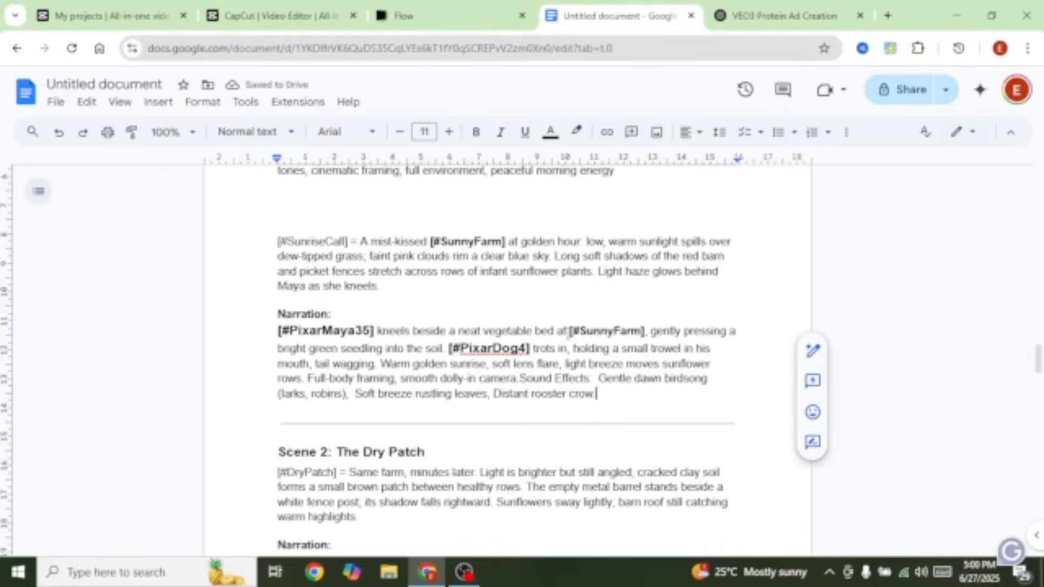
{"action": "left_click_drag", "start_coordinate": [567, 332], "coordinate": [645, 332]}
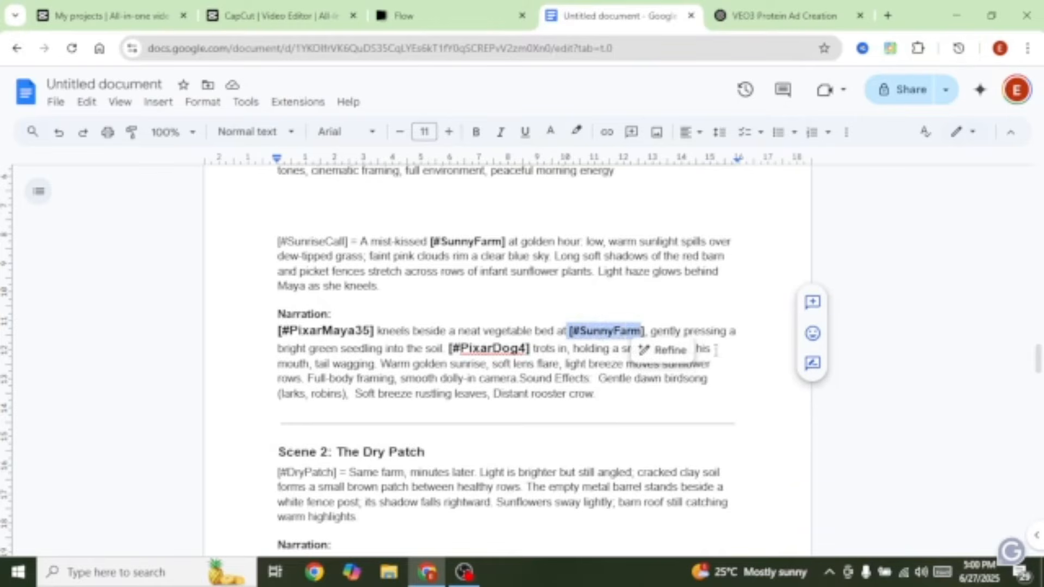
{"action": "left_click", "coordinate": [625, 406]}
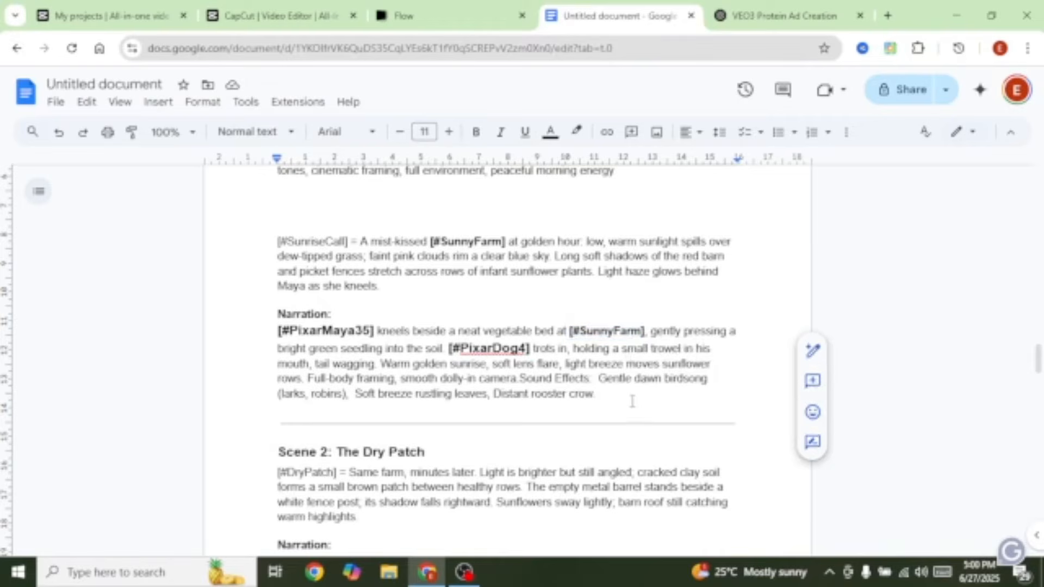
{"action": "left_click_drag", "start_coordinate": [378, 331], "coordinate": [277, 331]}
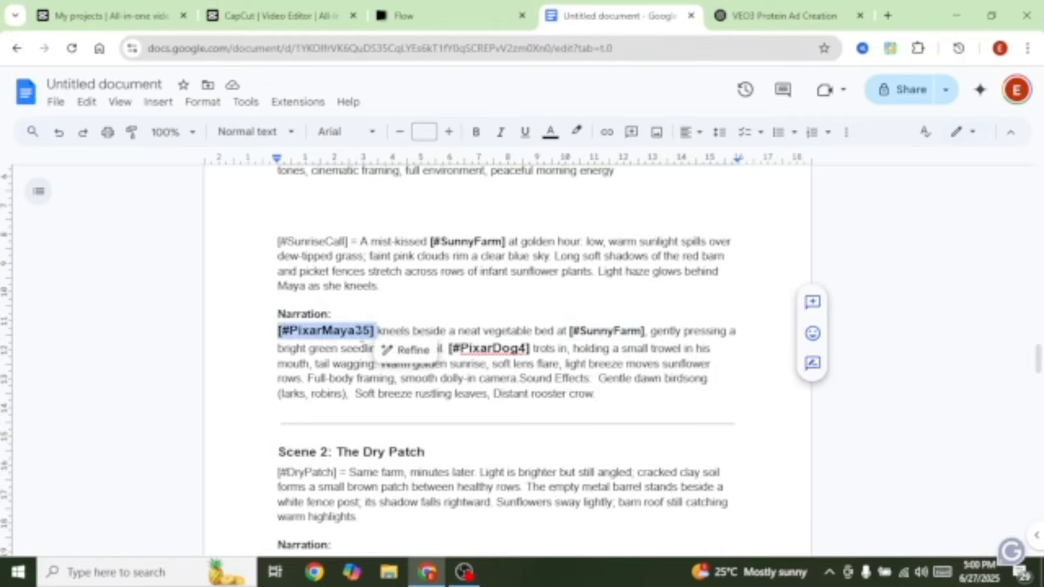
Copy the prompt text starting from the [#PixarMaya35] character definition and switch to Flow.
{"action": "scroll", "coordinate": [576, 314], "scroll_direction": "up", "scroll_amount": 20}
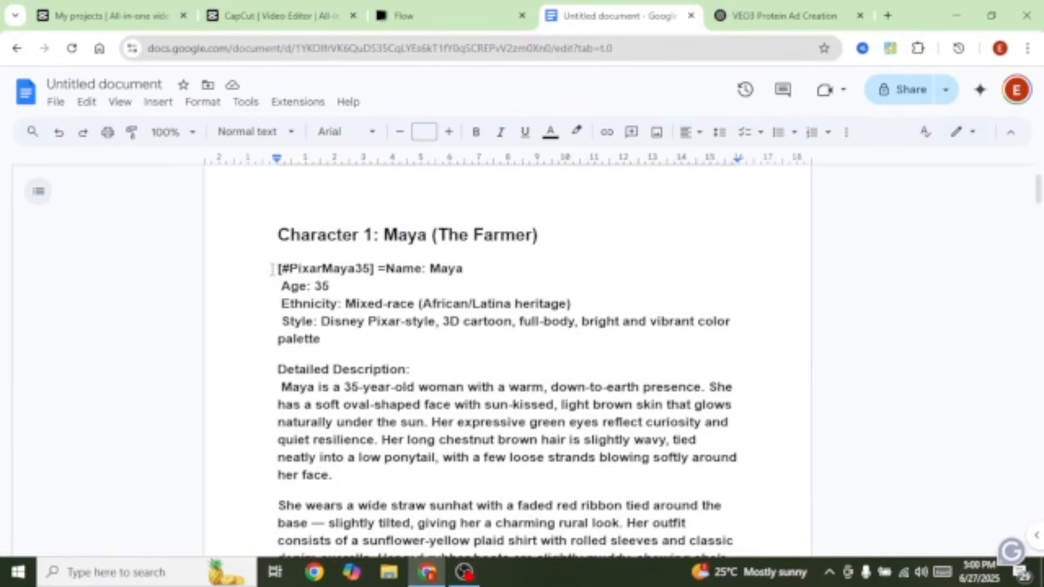
{"action": "left_click_drag", "start_coordinate": [271, 269], "coordinate": [596, 116]}
{"action": "key", "text": "ctrl+c"}
{"action": "left_click", "coordinate": [433, 22]}
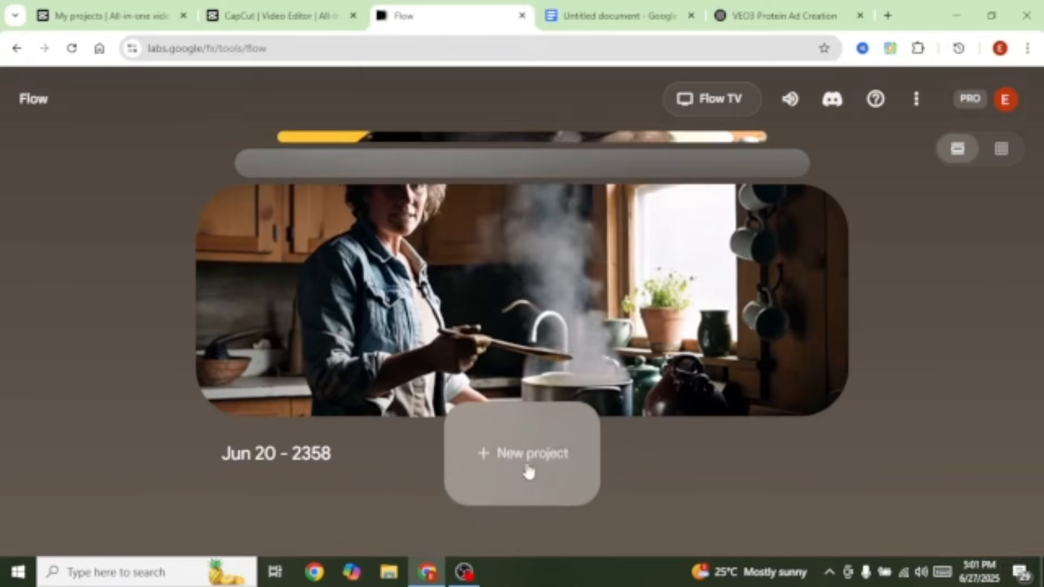
Create a new Flow project and paste the copied [#PixarMaya35] character definition into its text-to-video prompt.
{"action": "left_click", "coordinate": [522, 477]}
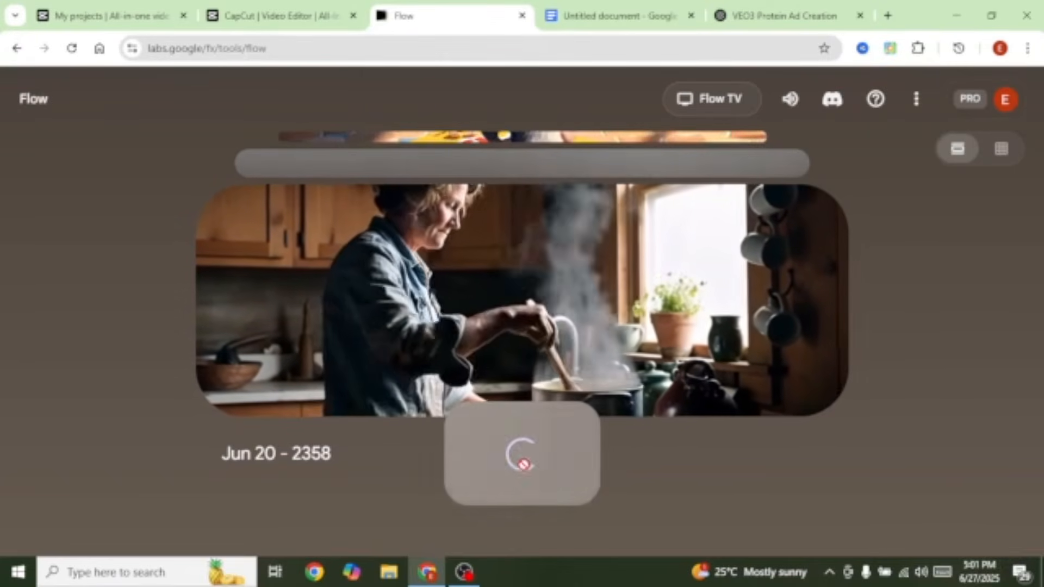
{"action": "left_click", "coordinate": [345, 487]}
{"action": "key", "text": "ctrl+v"}
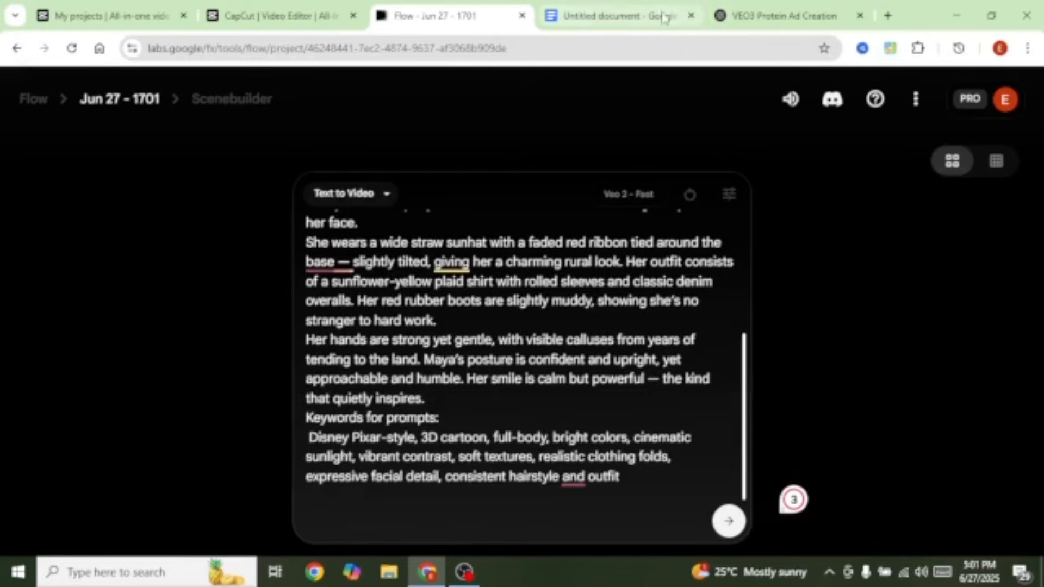
Copy the [#PixarDog4] character definition from the Google Docs document and append it to the Flow prompt.
{"action": "left_click", "coordinate": [641, 17]}
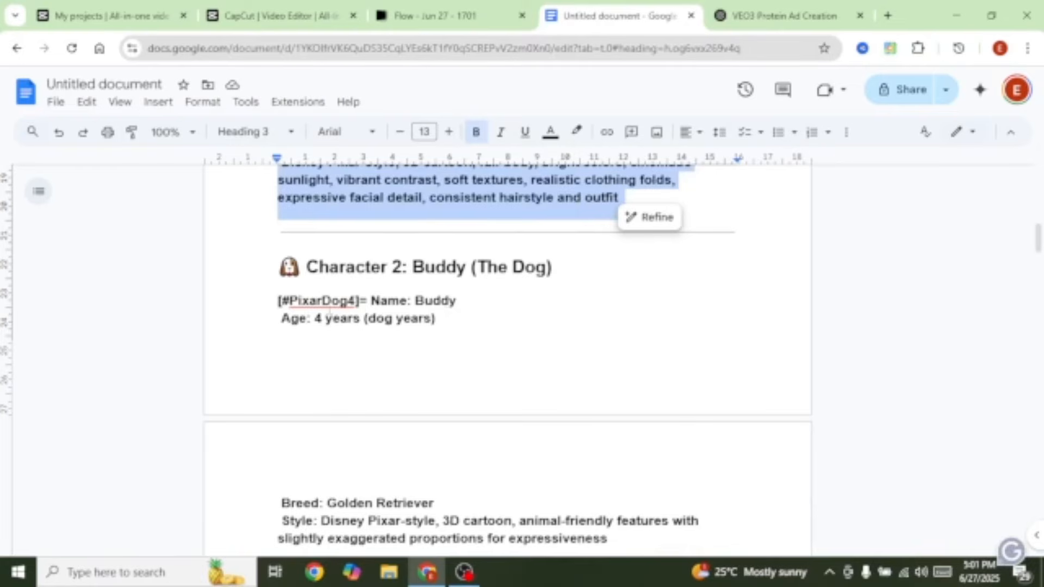
{"action": "left_click_drag", "start_coordinate": [273, 299], "coordinate": [554, 208]}
{"action": "left_click", "coordinate": [452, 15]}
{"action": "left_click", "coordinate": [365, 514]}
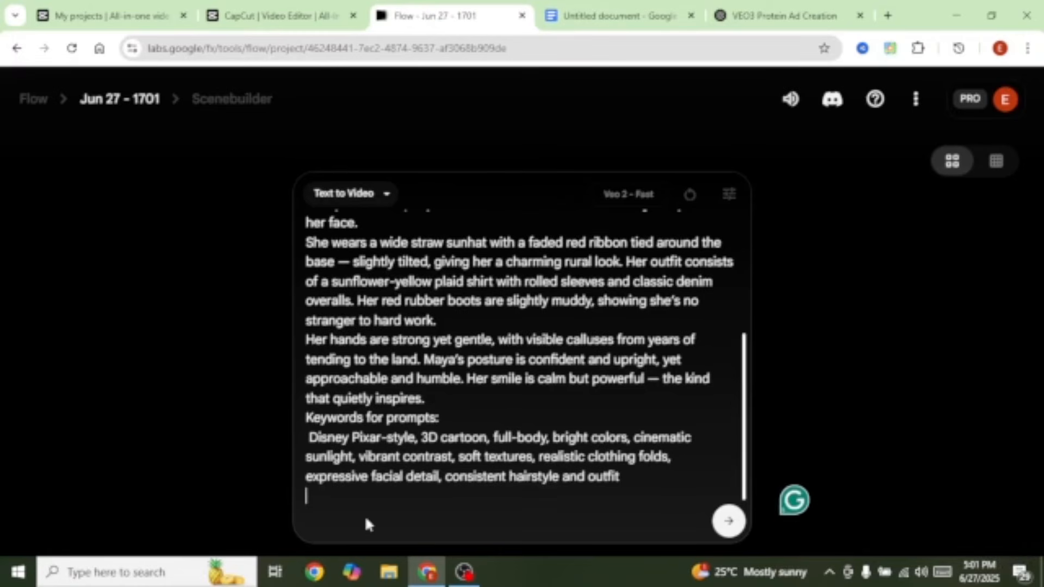
{"action": "key", "text": "ctrl+v"}
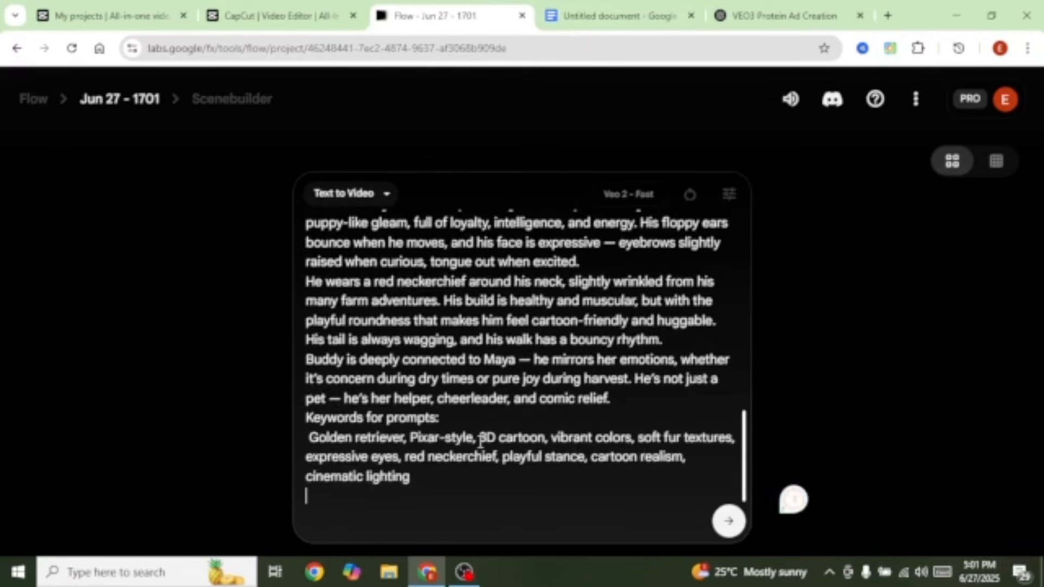
Copy the detailed [#SunnyFarm] environment description with its keywords from Scene 1 and append it to the Flow prompt.
{"action": "left_click", "coordinate": [614, 15]}
{"action": "left_click_drag", "start_coordinate": [568, 399], "coordinate": [646, 400]}
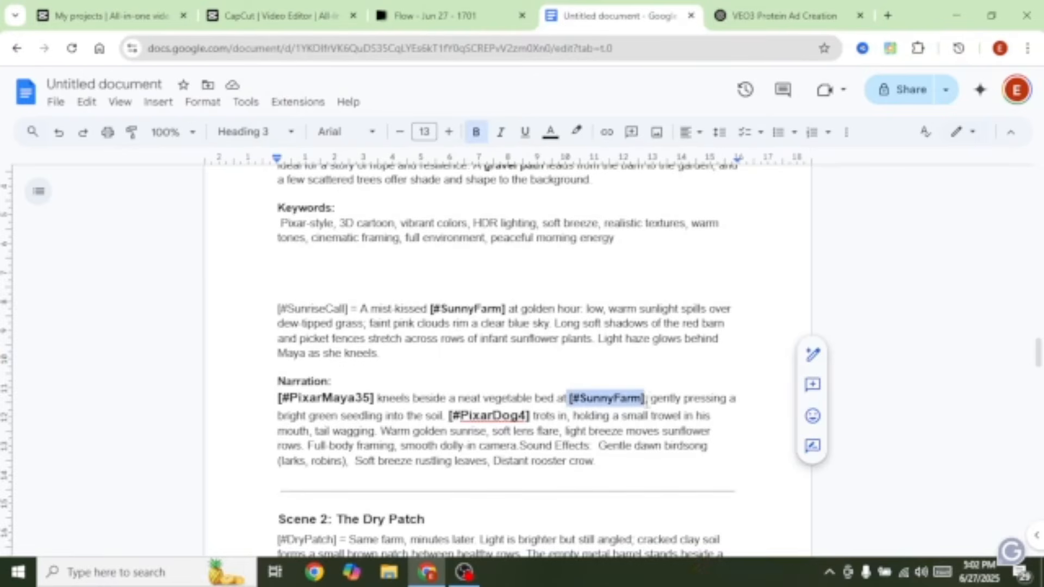
{"action": "scroll", "coordinate": [548, 332], "scroll_direction": "up", "scroll_amount": 12}
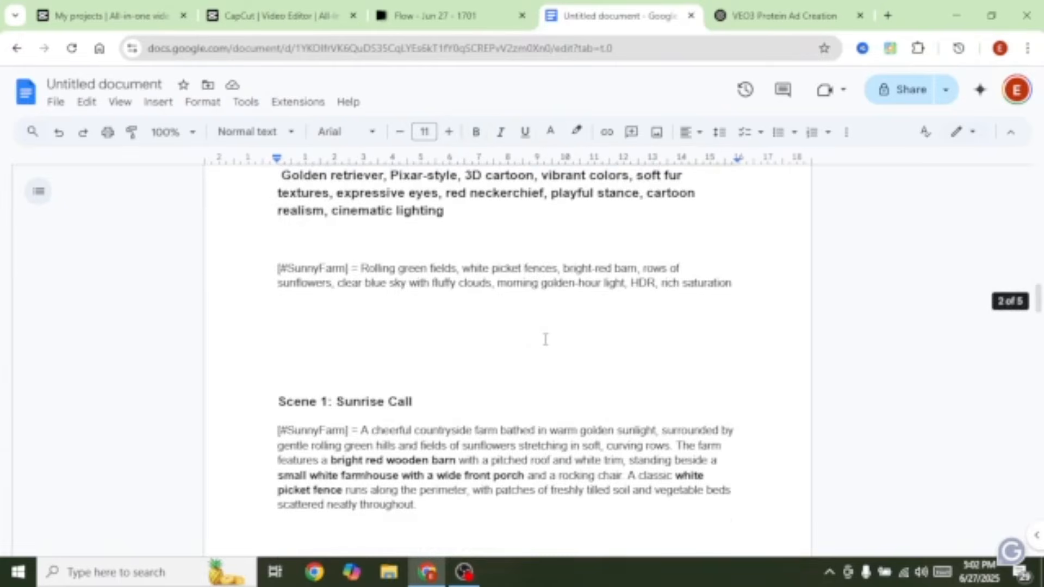
{"action": "scroll", "coordinate": [544, 340], "scroll_direction": "down", "scroll_amount": 4}
{"action": "left_click_drag", "start_coordinate": [278, 201], "coordinate": [549, 475]}
{"action": "key", "text": "ctrl+shift+Tab"}
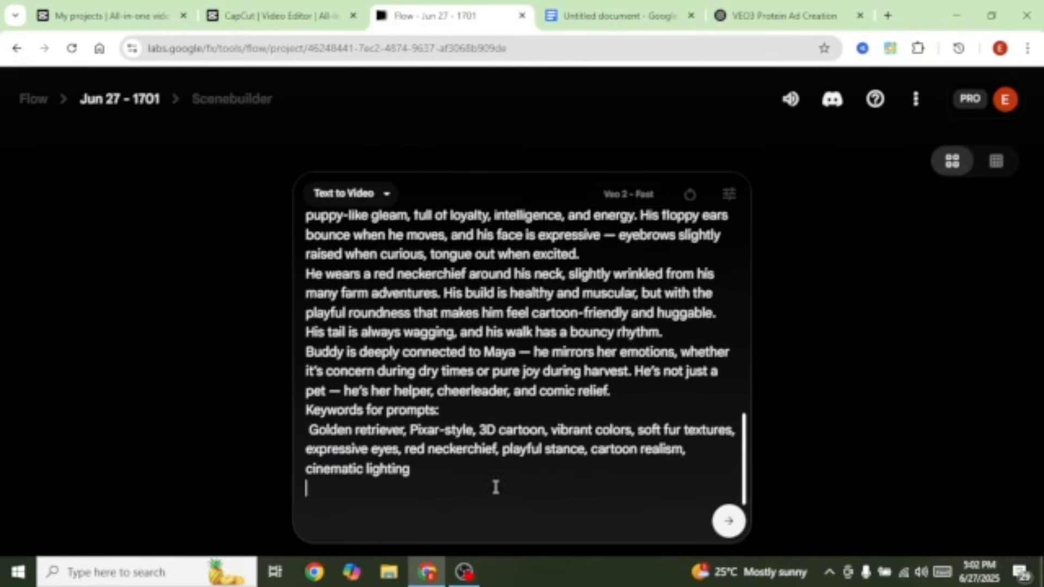
{"action": "left_click", "coordinate": [420, 501]}
{"action": "key", "text": "ctrl+v"}
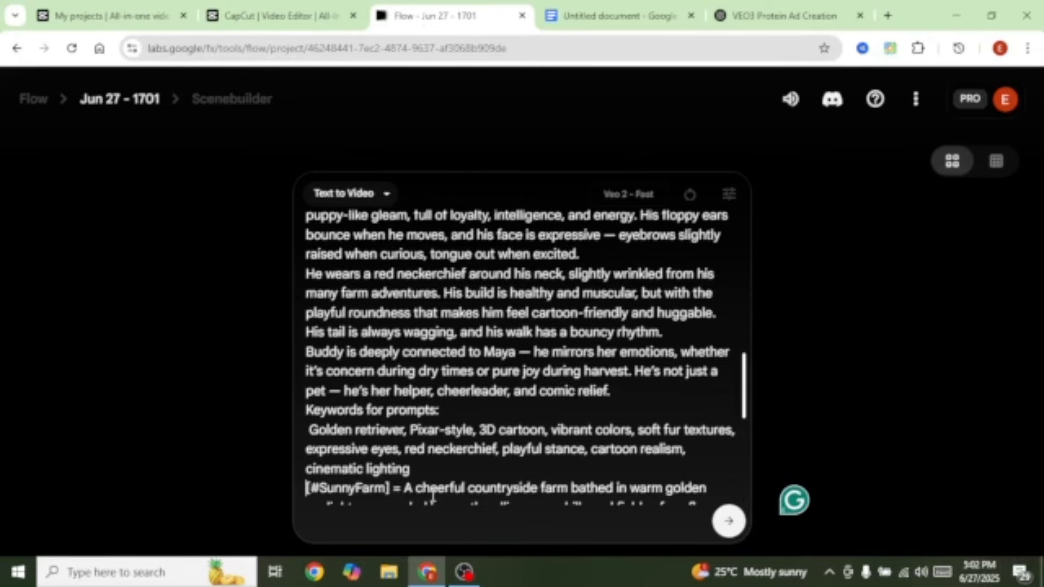
{"action": "scroll", "coordinate": [533, 397], "scroll_direction": "down", "scroll_amount": 4}
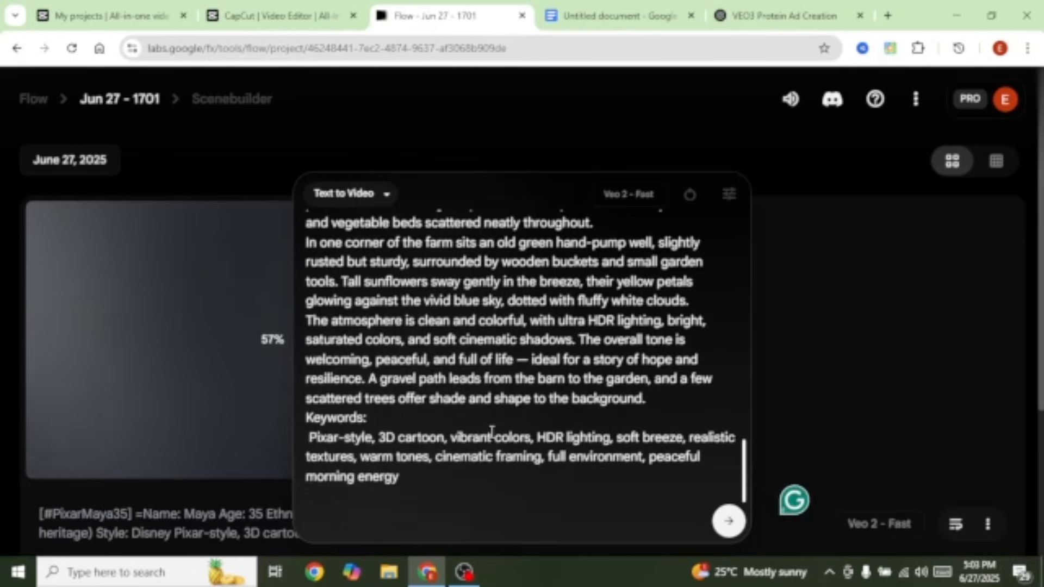
Copy the Scene 1 narration with its sound effects from the document and append it to the Flow prompt.
{"action": "left_click", "coordinate": [615, 21]}
{"action": "scroll", "coordinate": [435, 246], "scroll_direction": "down", "scroll_amount": 2}
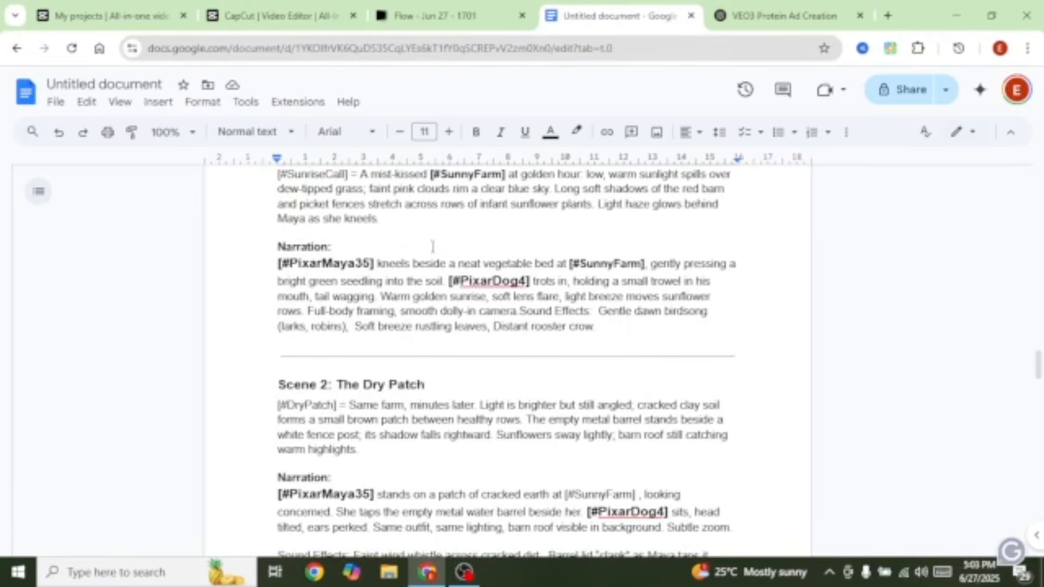
{"action": "left_click", "coordinate": [278, 265]}
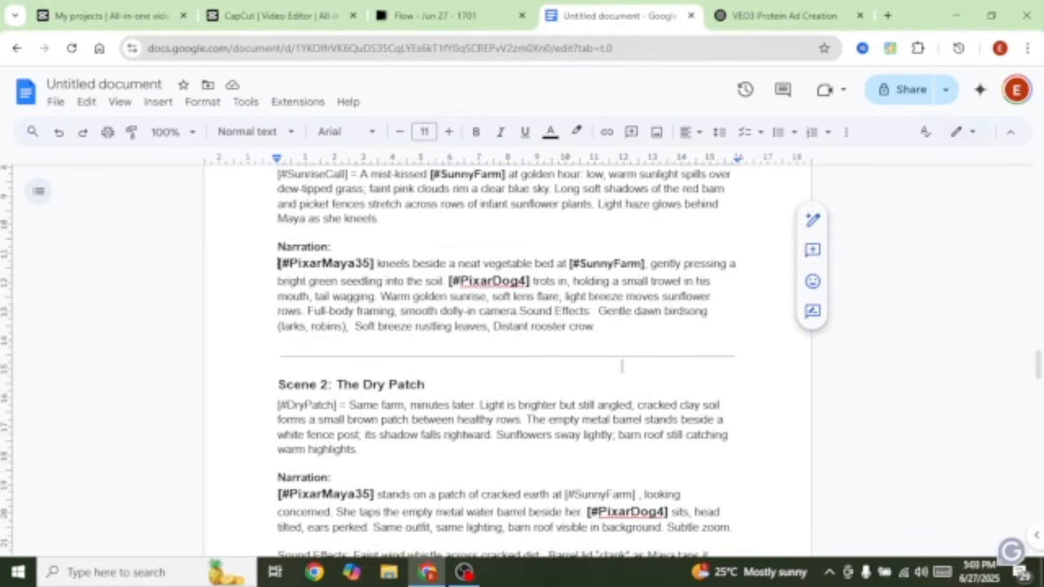
{"action": "left_click_drag", "start_coordinate": [274, 265], "coordinate": [613, 340]}
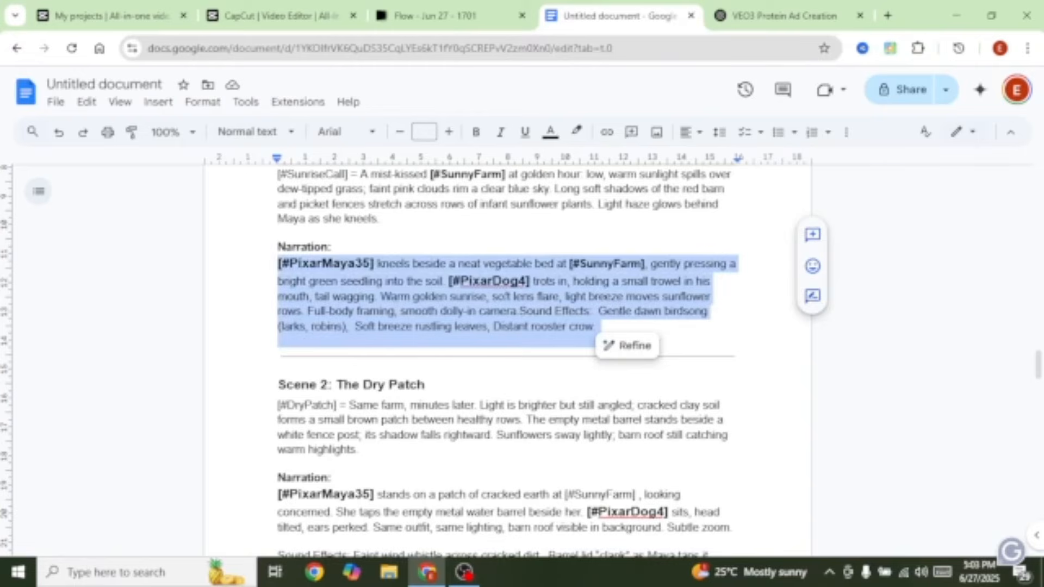
{"action": "left_click", "coordinate": [445, 21]}
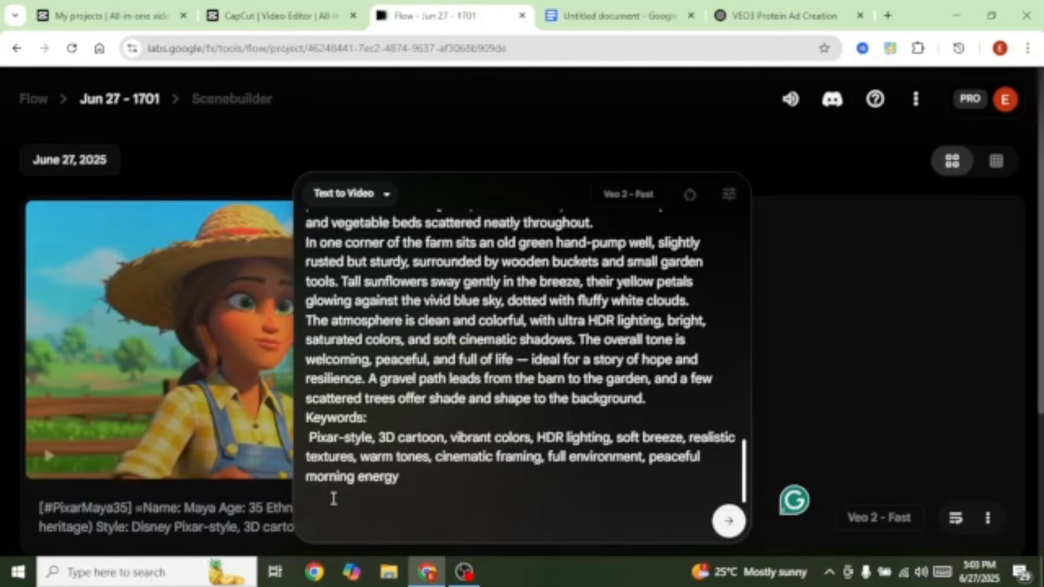
{"action": "key", "text": "ctrl+v"}
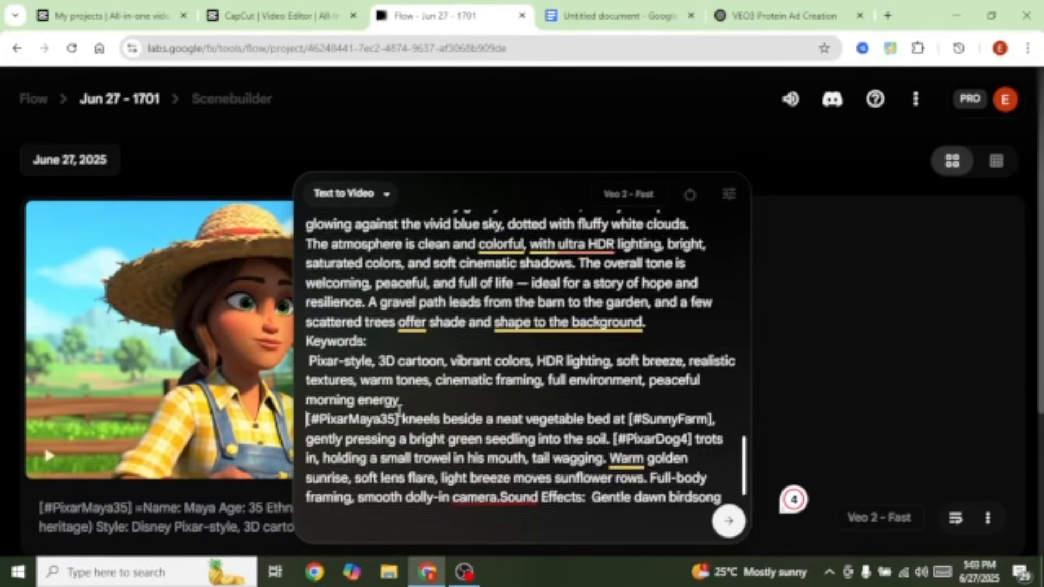
Set the model to Veo 3 - Fast (Text to Video) and generate the Scene 1 video.
{"action": "left_click_drag", "start_coordinate": [744, 477], "coordinate": [742, 202]}
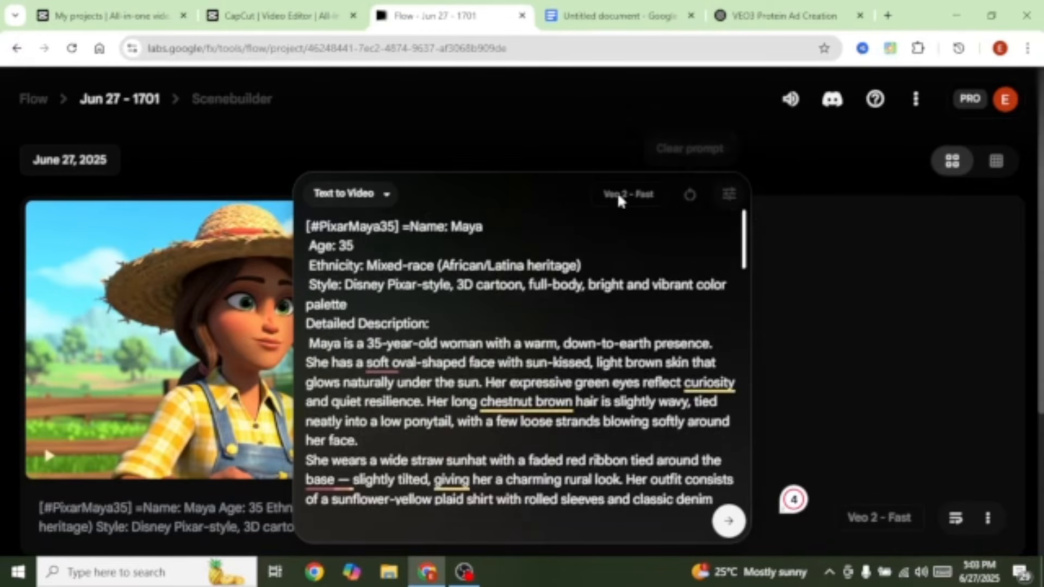
{"action": "left_click", "coordinate": [728, 195]}
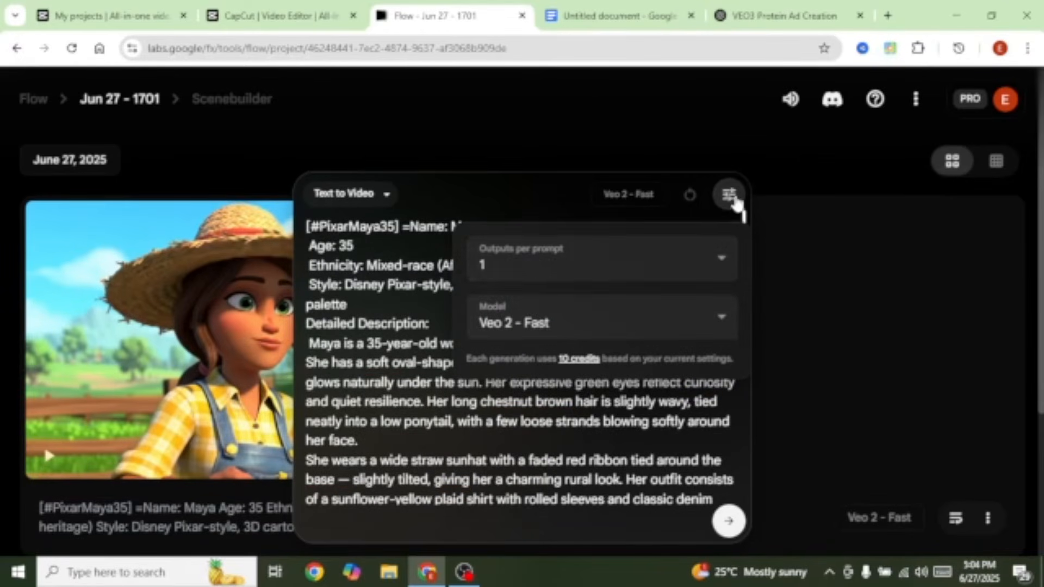
{"action": "left_click", "coordinate": [585, 321]}
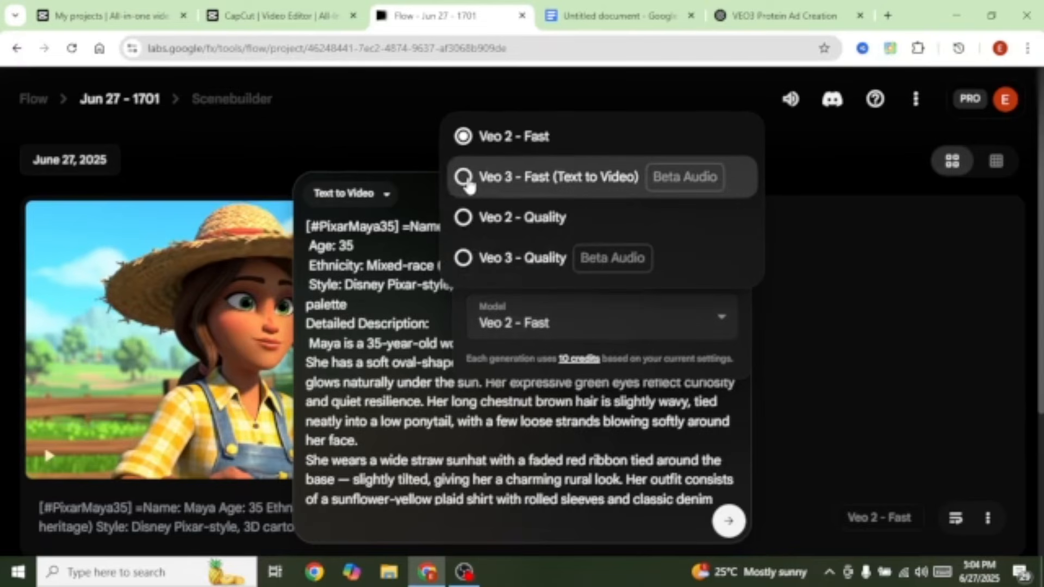
{"action": "left_click", "coordinate": [469, 182]}
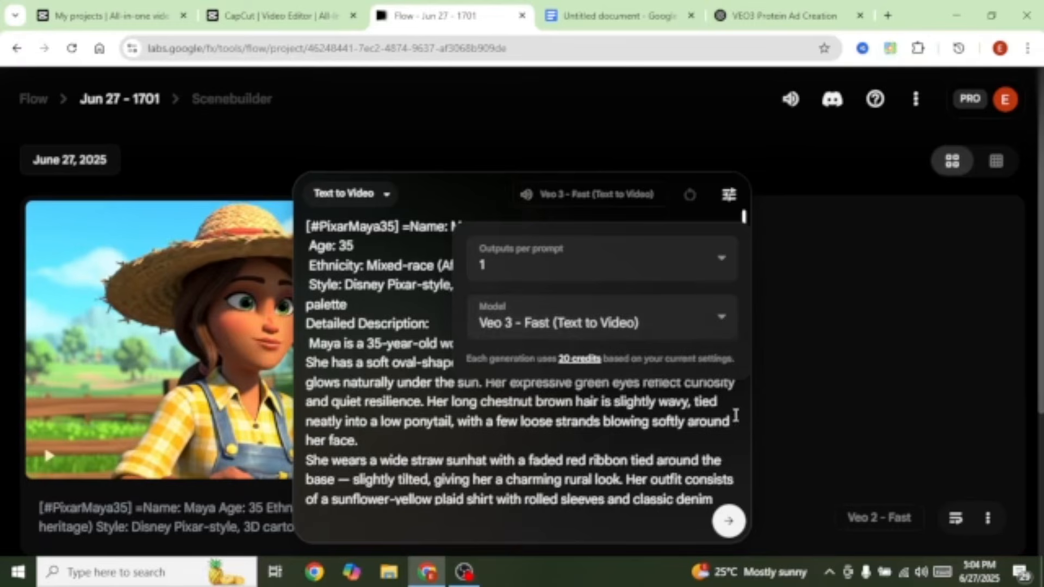
{"action": "left_click", "coordinate": [734, 414]}
{"action": "scroll", "coordinate": [729, 423], "scroll_direction": "down", "scroll_amount": 5}
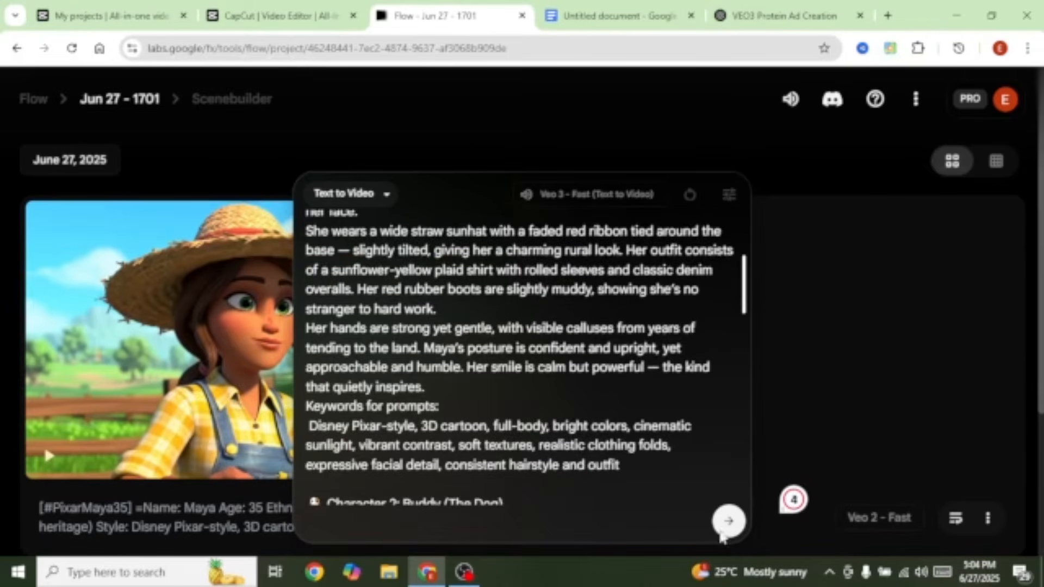
{"action": "left_click", "coordinate": [729, 521]}
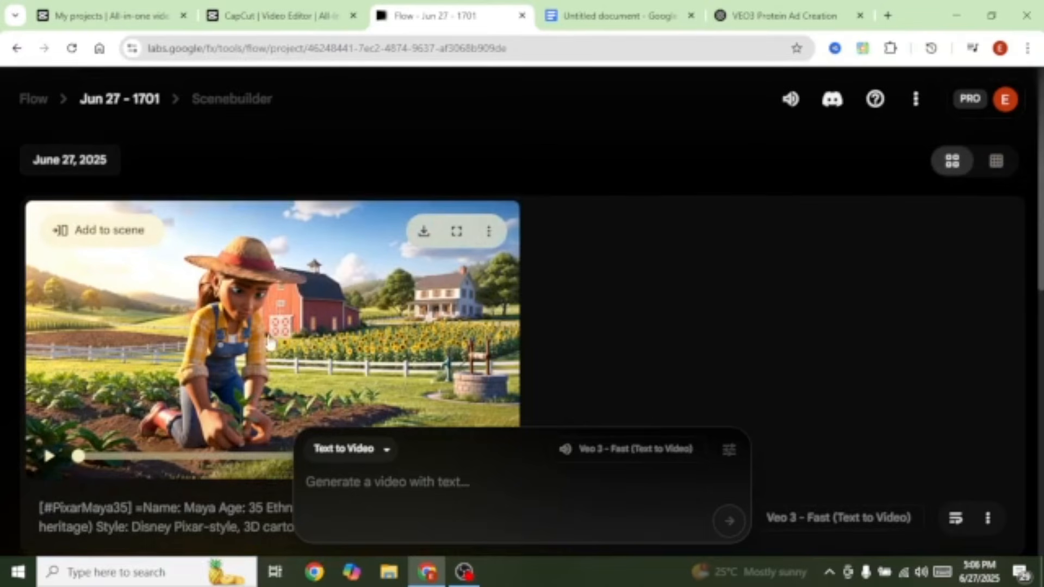
Play the generated Scene 1 video to check the characters and farm environment.
{"action": "left_click", "coordinate": [275, 325]}
{"action": "scroll", "coordinate": [226, 210], "scroll_direction": "down", "scroll_amount": 1}
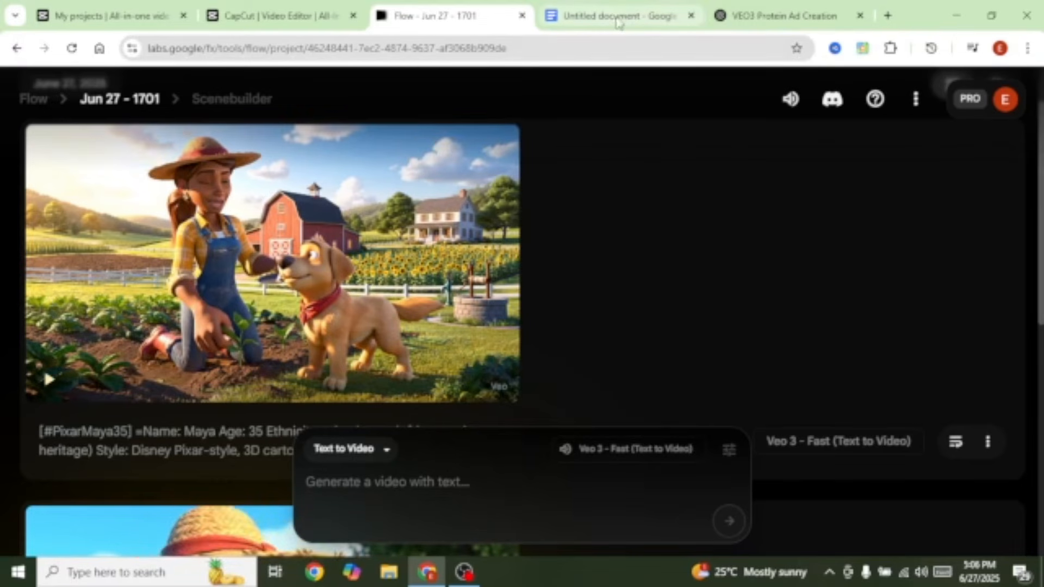
Switch to the Google Docs document and make the [#SunnyFarm] tag in the Scene 2 narration bold.
{"action": "left_click", "coordinate": [589, 20]}
{"action": "scroll", "coordinate": [426, 243], "scroll_direction": "down", "scroll_amount": 2}
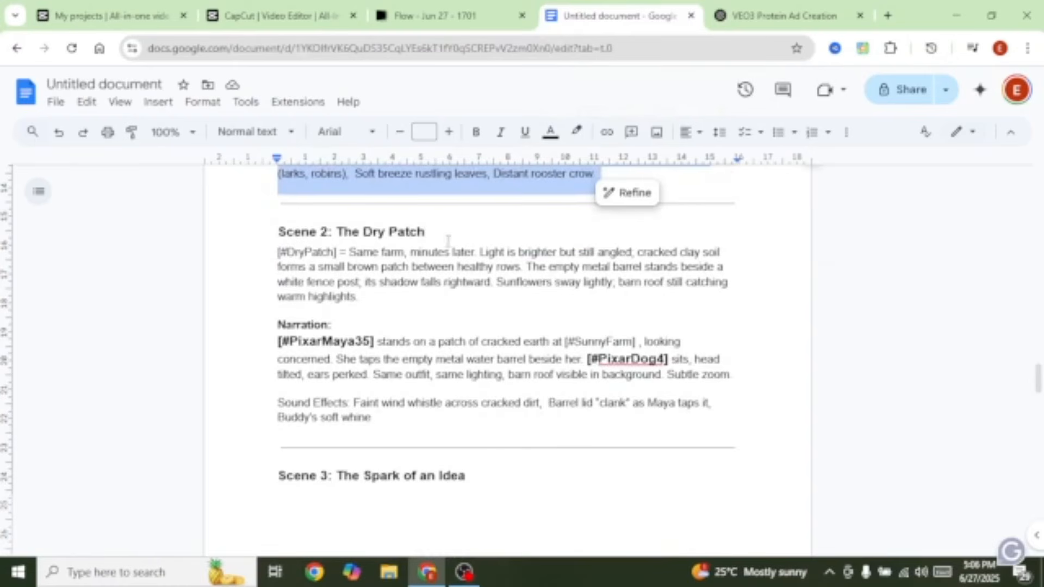
{"action": "scroll", "coordinate": [462, 304], "scroll_direction": "down", "scroll_amount": 1}
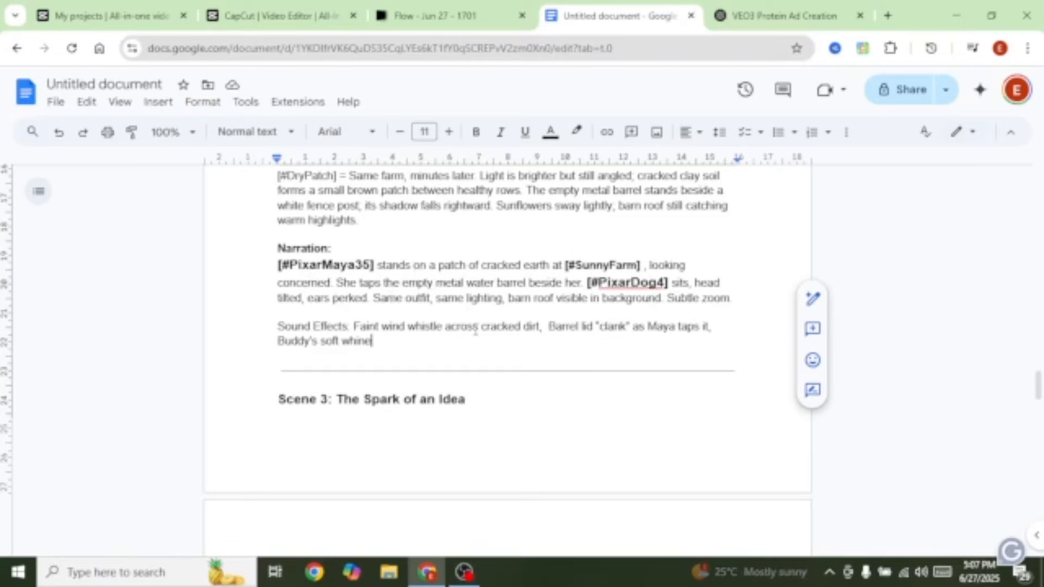
Copy the [#PixarMaya35] character definition from the document and paste it into the empty Flow prompt.
{"action": "scroll", "coordinate": [542, 340], "scroll_direction": "up", "scroll_amount": 2}
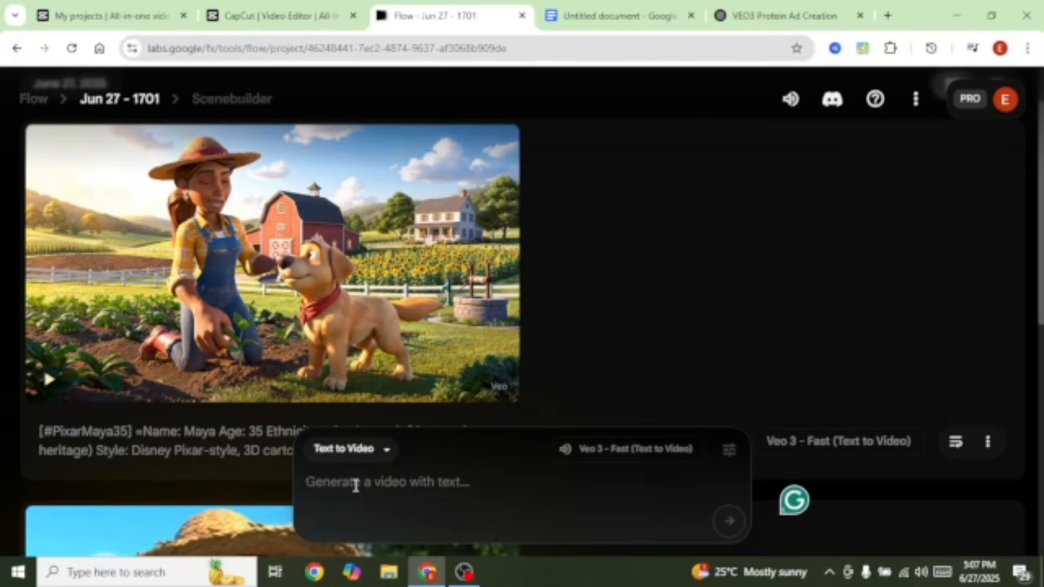
{"action": "left_click", "coordinate": [355, 485]}
{"action": "key", "text": "ctrl+v"}
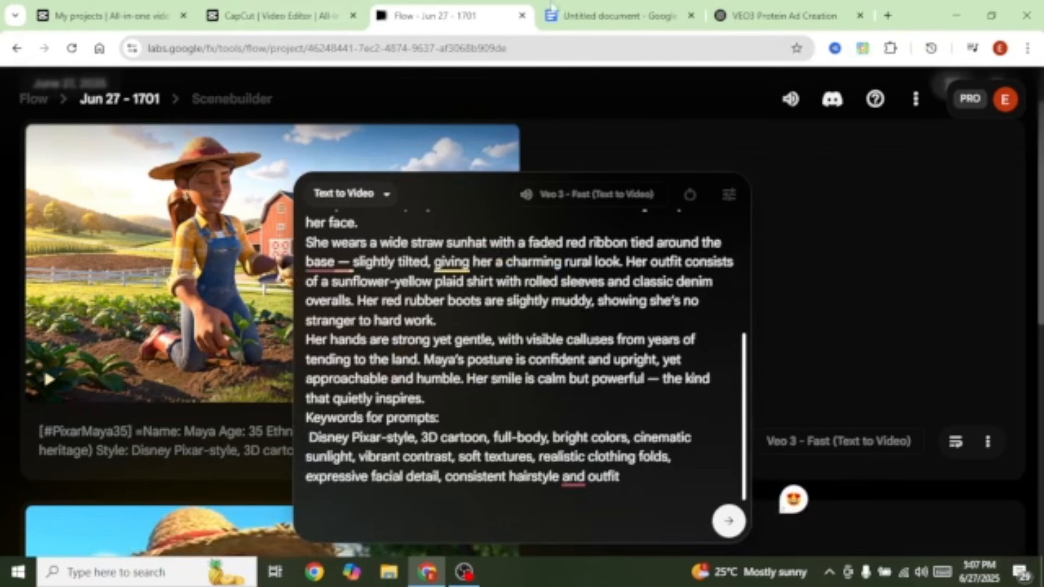
Copy the [#PixarDog4] definition from the Character 2 section and append it to the new Flow prompt.
{"action": "left_click", "coordinate": [675, 8]}
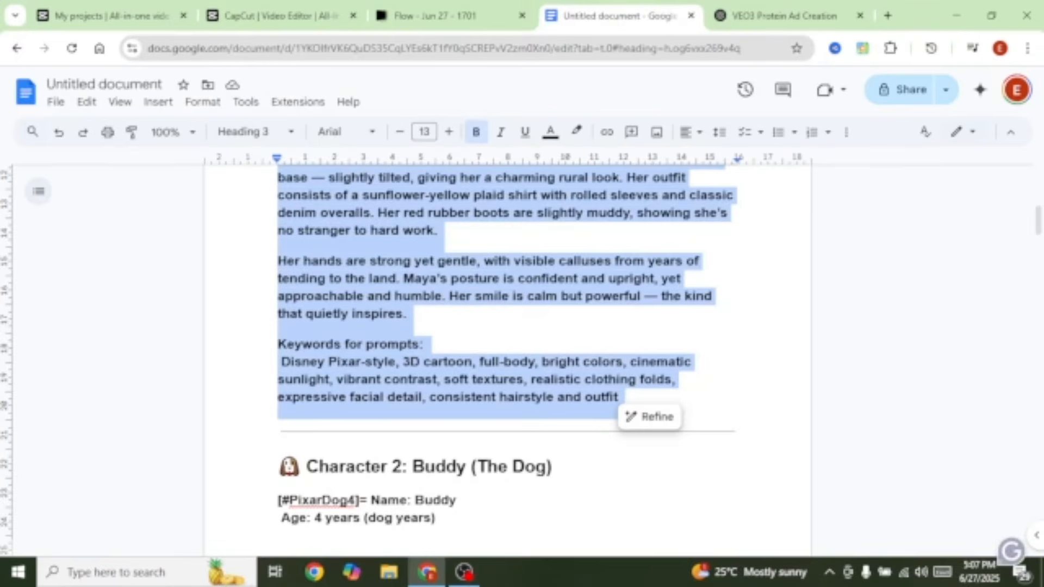
{"action": "scroll", "coordinate": [490, 358], "scroll_direction": "down", "scroll_amount": 4}
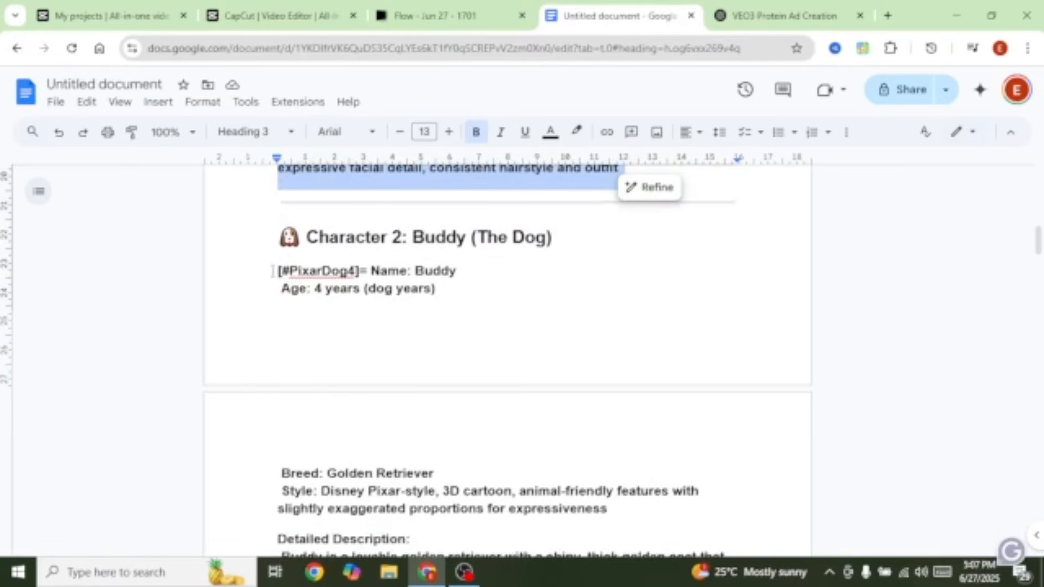
{"action": "left_click_drag", "start_coordinate": [274, 269], "coordinate": [527, 576]}
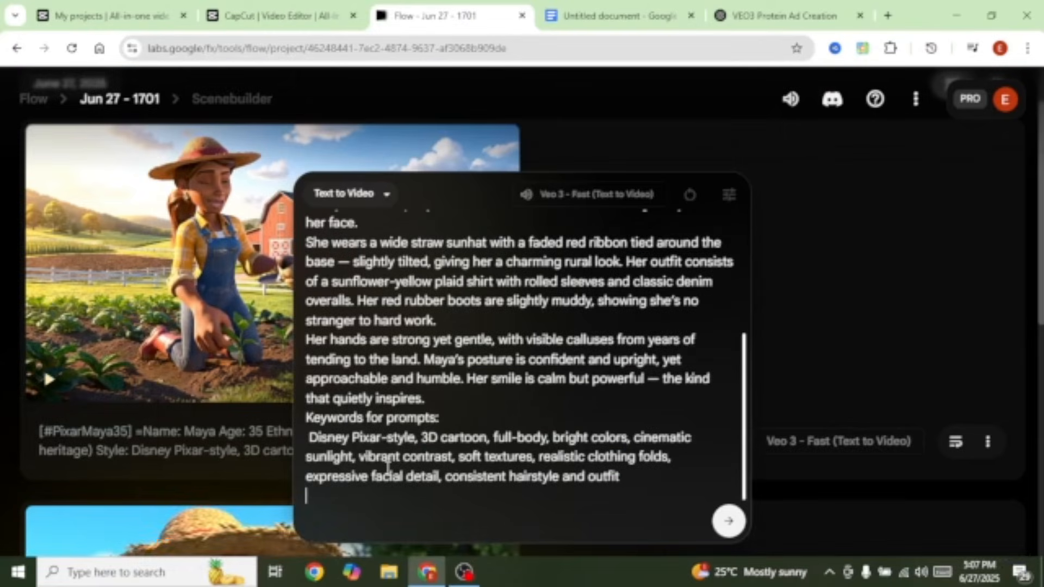
{"action": "key", "text": "ctrl+v"}
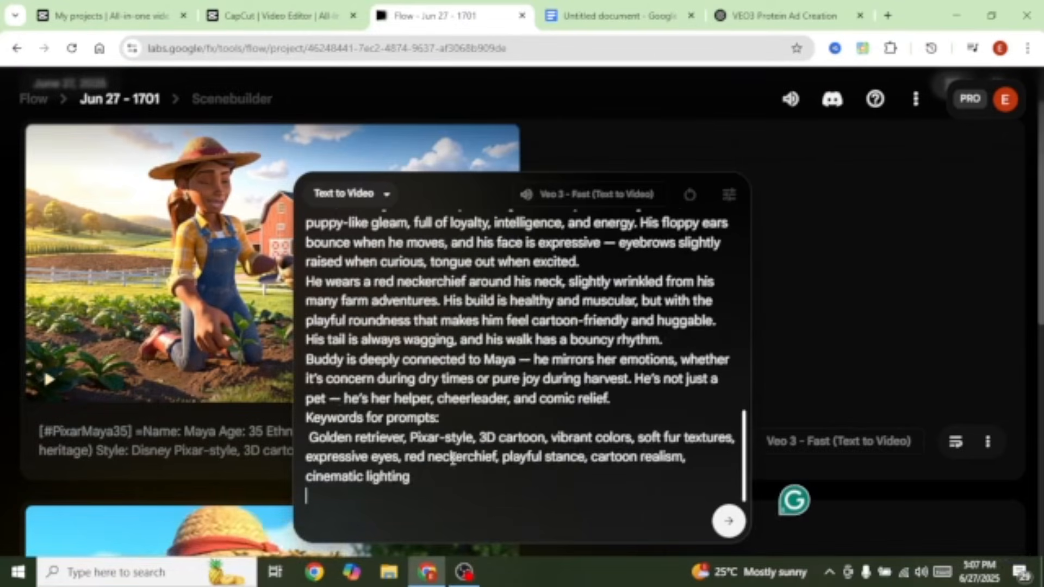
Copy the full [#SunnyFarm] environment description and keywords from the document and append them to the new Flow prompt.
{"action": "left_click", "coordinate": [619, 15]}
{"action": "scroll", "coordinate": [550, 333], "scroll_direction": "down", "scroll_amount": 3}
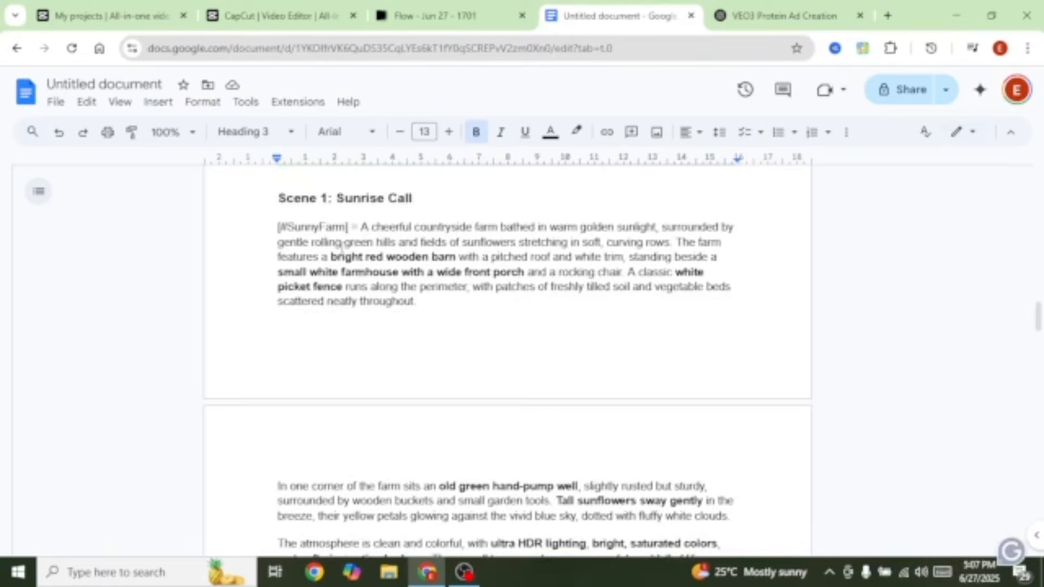
{"action": "scroll", "coordinate": [341, 244], "scroll_direction": "down", "scroll_amount": 4}
{"action": "scroll", "coordinate": [341, 245], "scroll_direction": "up", "scroll_amount": 4}
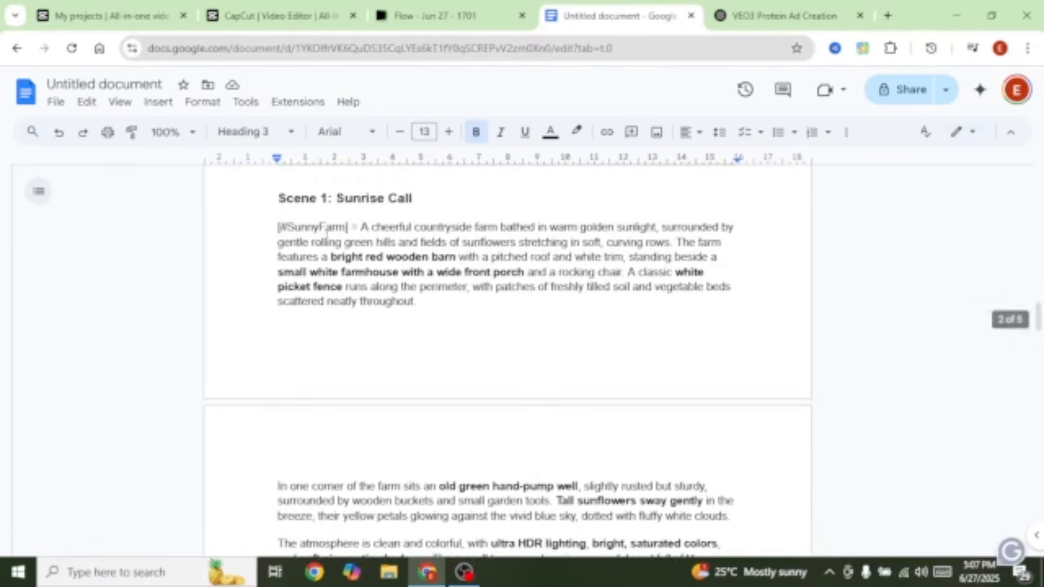
{"action": "left_click_drag", "start_coordinate": [274, 229], "coordinate": [562, 365]}
{"action": "left_click", "coordinate": [434, 15]}
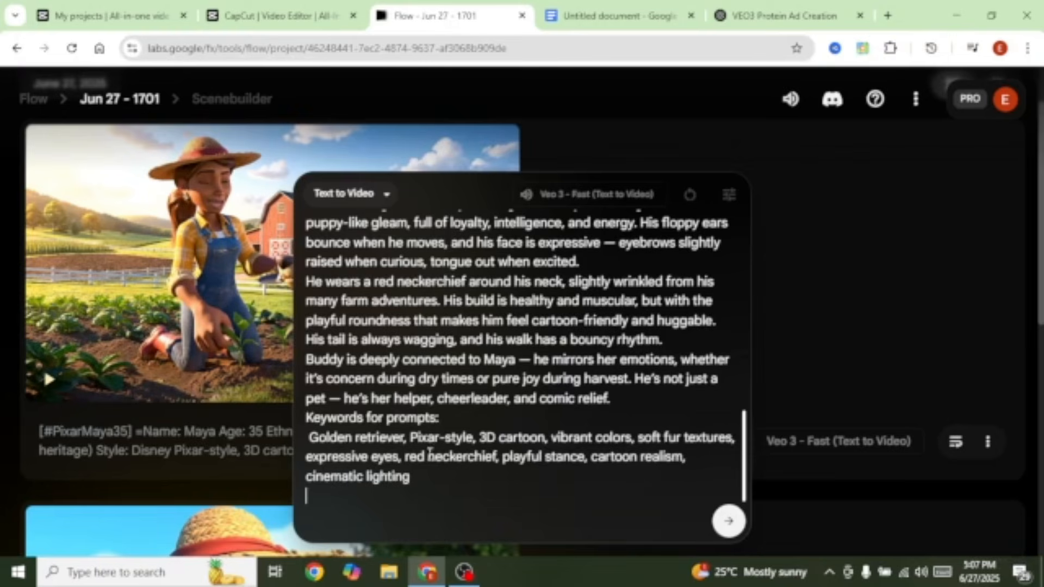
{"action": "key", "text": "ctrl+v"}
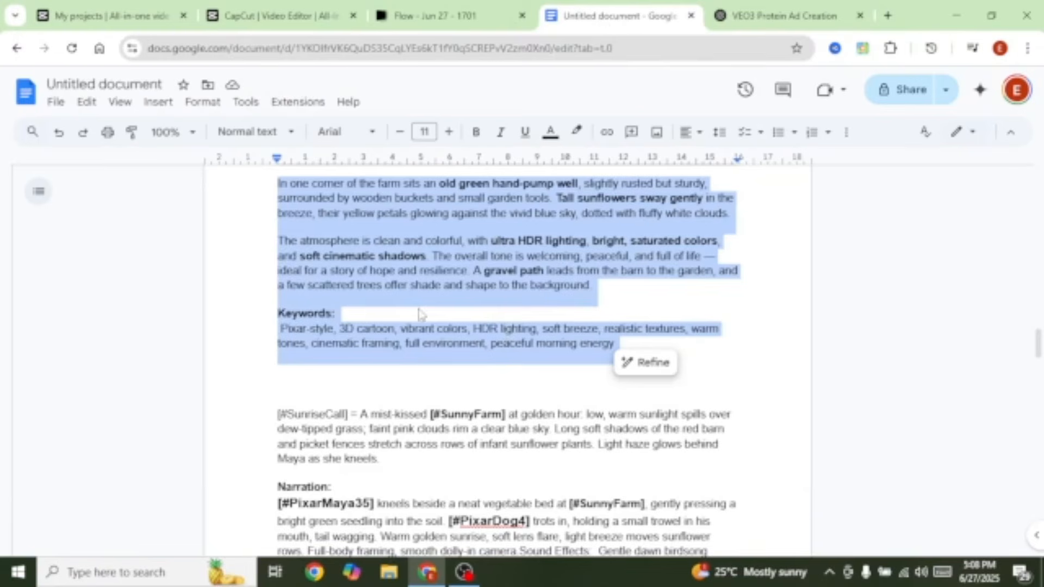
Copy the Scene 2: The Dry Patch narration and sound effects from the document and append them to the Flow prompt.
{"action": "scroll", "coordinate": [443, 310], "scroll_direction": "down", "scroll_amount": 4}
{"action": "scroll", "coordinate": [448, 274], "scroll_direction": "down", "scroll_amount": 4}
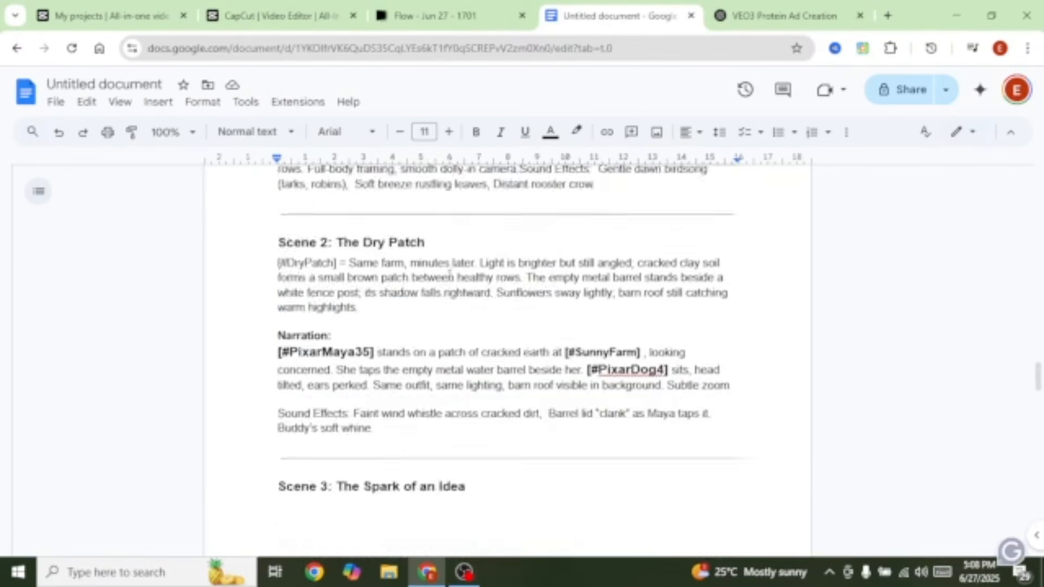
{"action": "left_click_drag", "start_coordinate": [273, 276], "coordinate": [413, 352]}
{"action": "key", "text": "ctrl+c"}
{"action": "left_click_drag", "start_coordinate": [277, 275], "coordinate": [383, 275]}
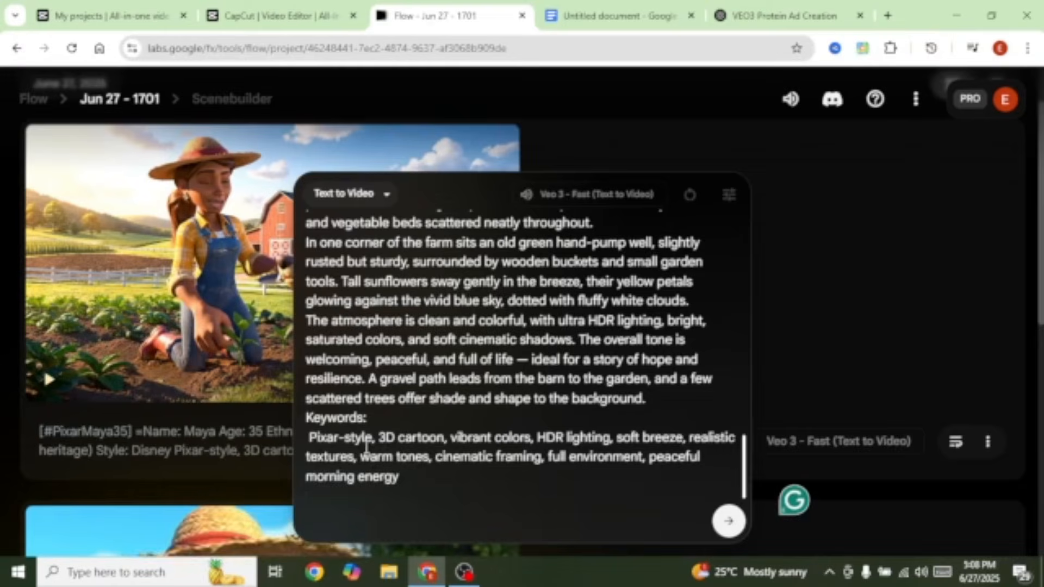
{"action": "key", "text": "ctrl+v"}
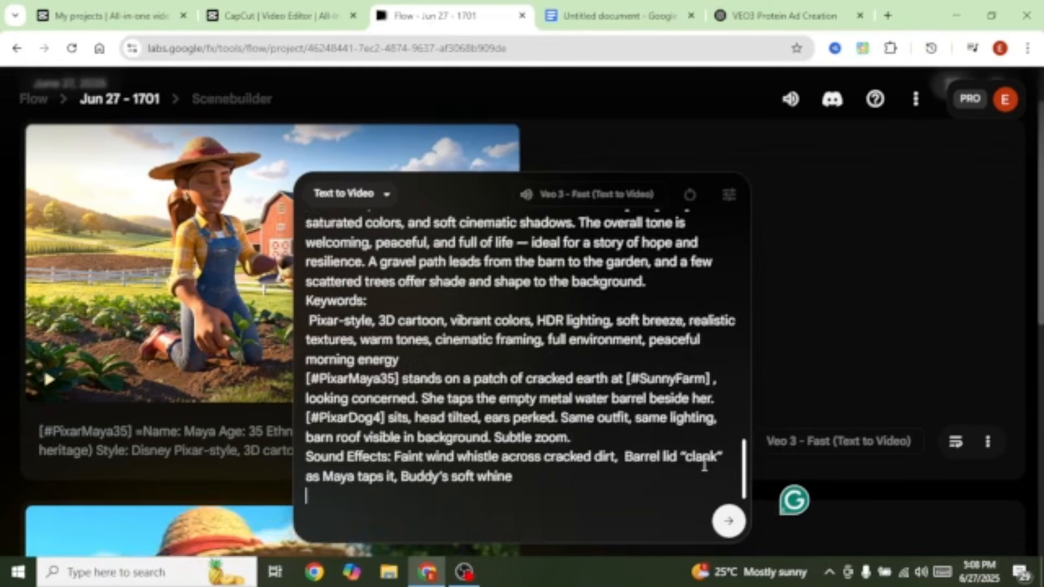
Review the assembled Scene 2 prompt and generate the video with Veo 3 - Fast.
{"action": "scroll", "coordinate": [608, 380], "scroll_direction": "down", "scroll_amount": 1}
{"action": "scroll", "coordinate": [576, 272], "scroll_direction": "up", "scroll_amount": 10}
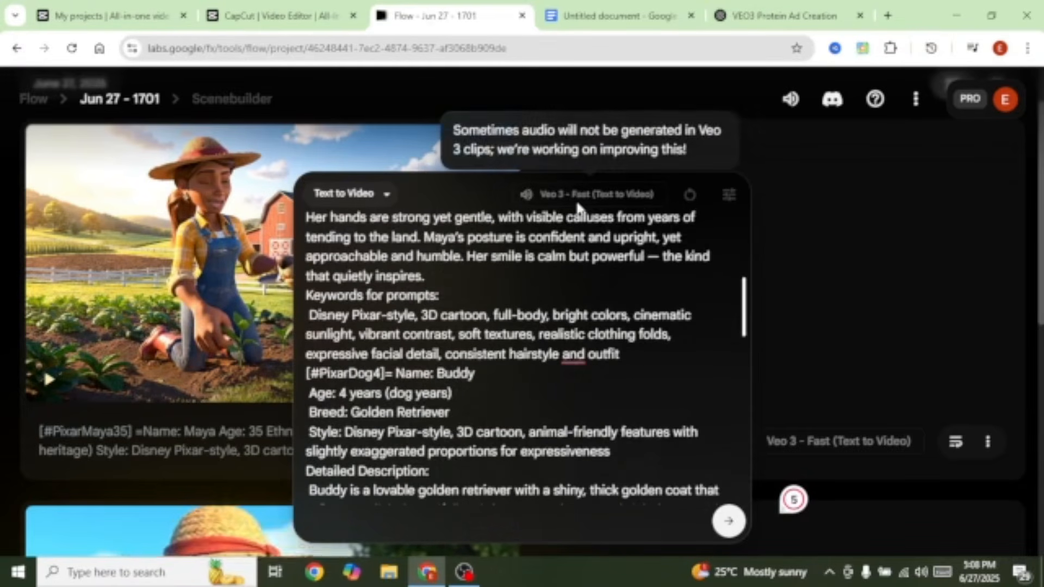
{"action": "scroll", "coordinate": [702, 446], "scroll_direction": "down", "scroll_amount": 5}
{"action": "scroll", "coordinate": [704, 450], "scroll_direction": "down", "scroll_amount": 5}
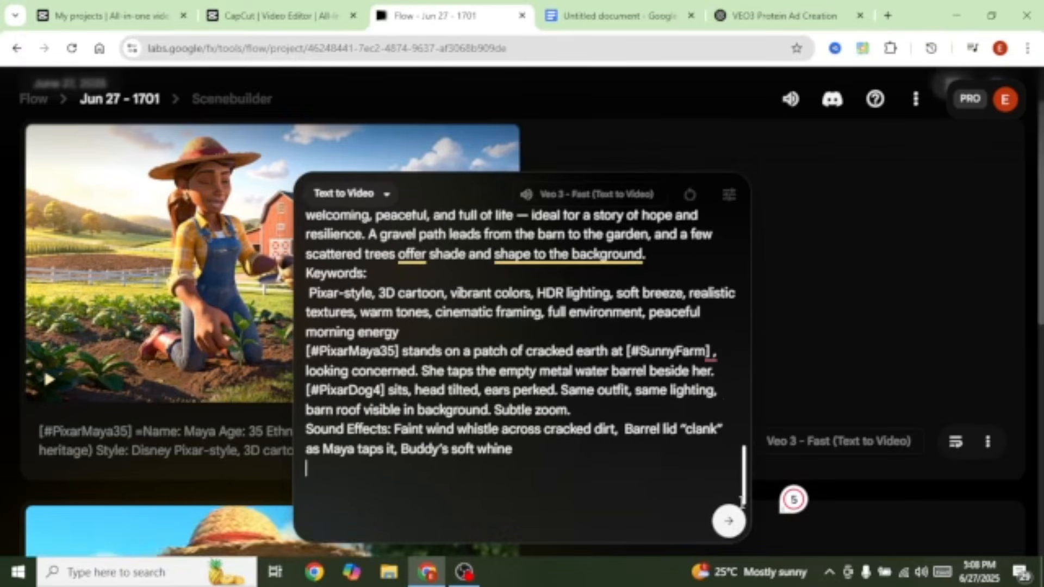
{"action": "left_click", "coordinate": [729, 520]}
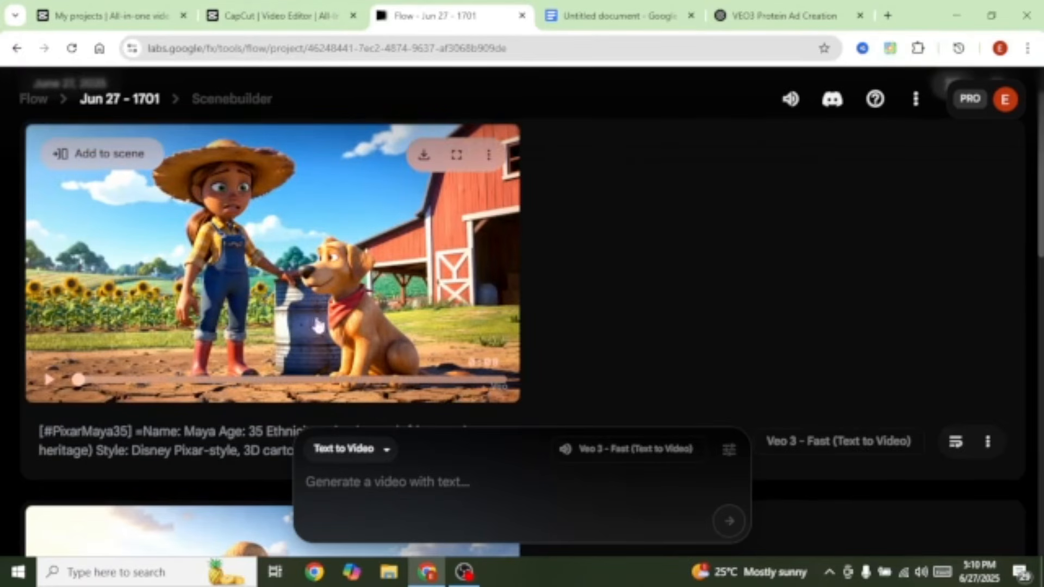
Compare the Scene 2 clip with the Scene 1 clip for consistency of the woman, the dog and the farm.
{"action": "scroll", "coordinate": [318, 325], "scroll_direction": "down", "scroll_amount": 4}
{"action": "scroll", "coordinate": [333, 264], "scroll_direction": "up", "scroll_amount": 4}
{"action": "scroll", "coordinate": [333, 264], "scroll_direction": "down", "scroll_amount": 4}
{"action": "scroll", "coordinate": [333, 264], "scroll_direction": "down", "scroll_amount": 4}
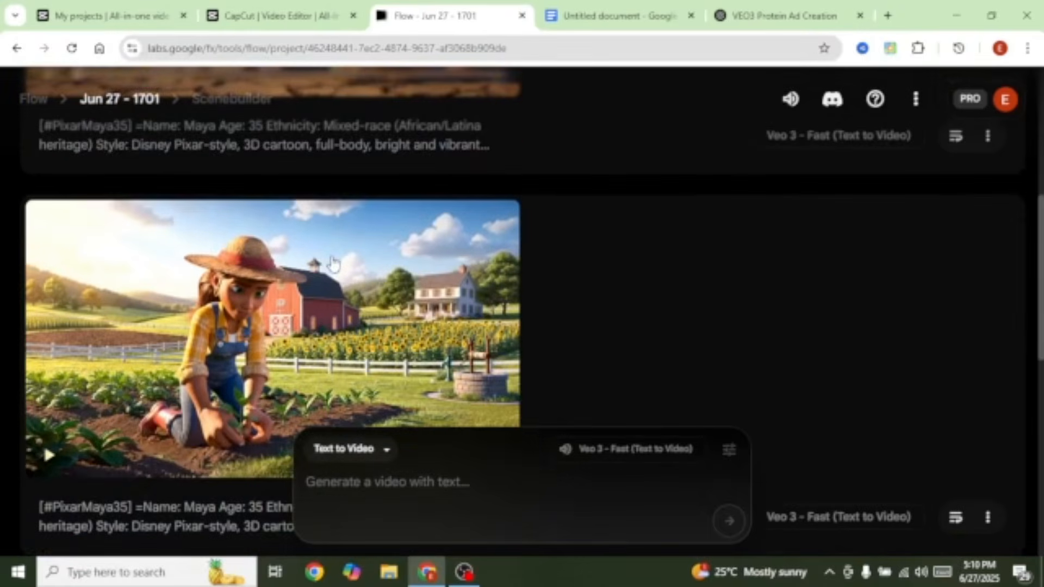
{"action": "scroll", "coordinate": [267, 229], "scroll_direction": "up", "scroll_amount": 2}
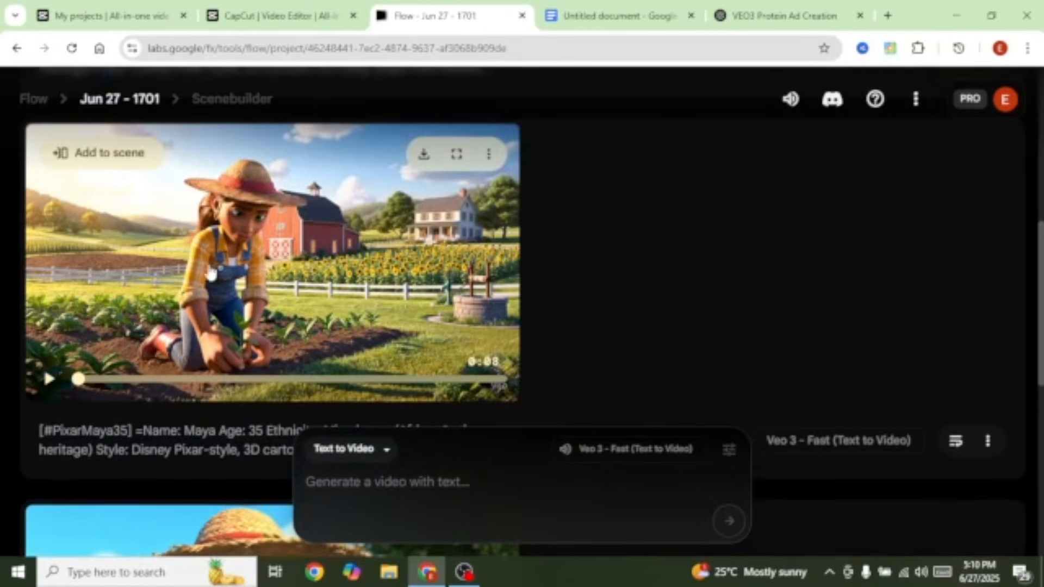
{"action": "scroll", "coordinate": [228, 261], "scroll_direction": "up", "scroll_amount": 3}
{"action": "scroll", "coordinate": [225, 270], "scroll_direction": "up", "scroll_amount": 4}
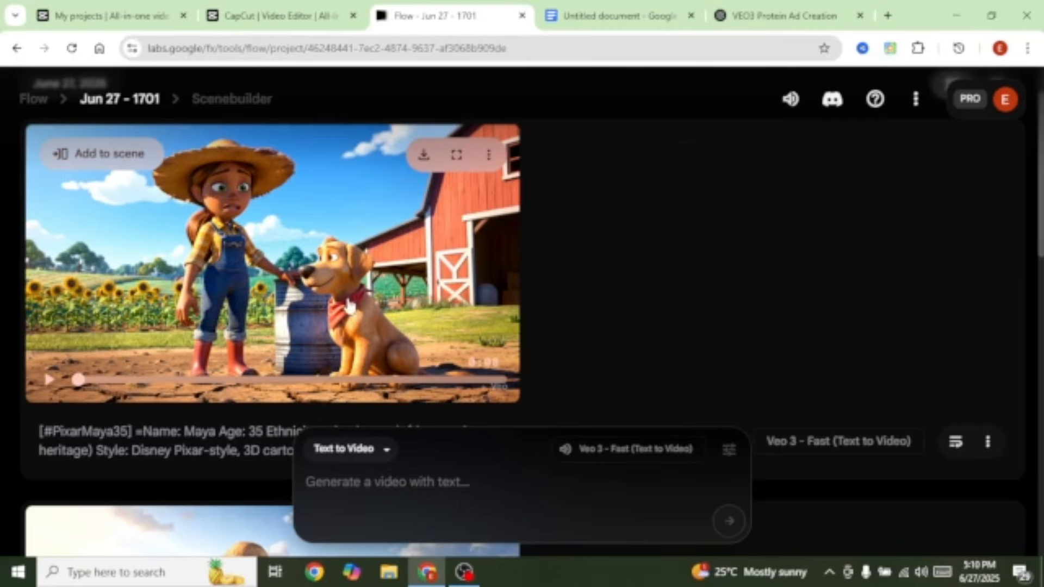
{"action": "scroll", "coordinate": [377, 362], "scroll_direction": "down", "scroll_amount": 7}
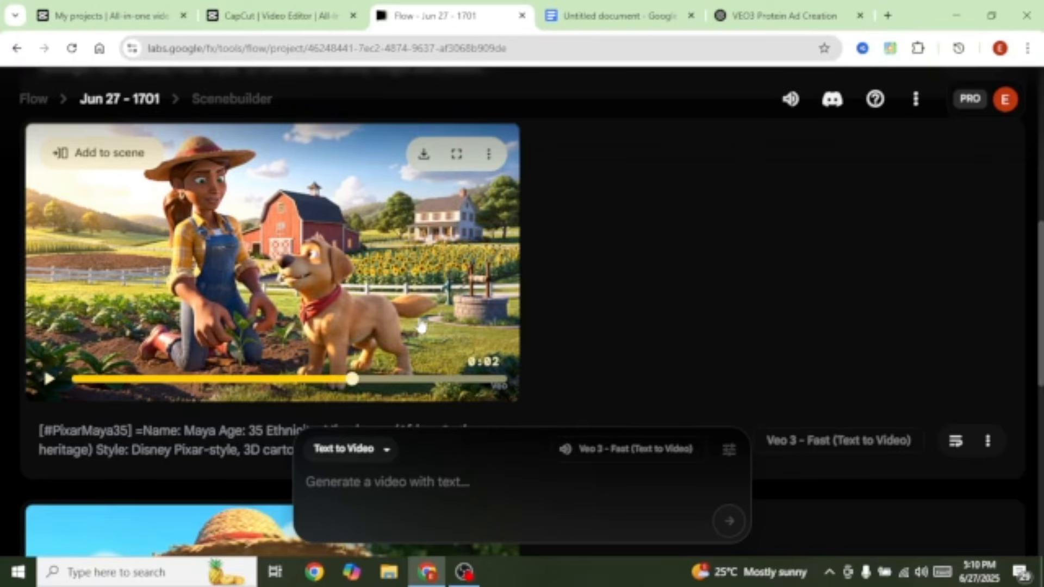
{"action": "scroll", "coordinate": [407, 324], "scroll_direction": "up", "scroll_amount": 7}
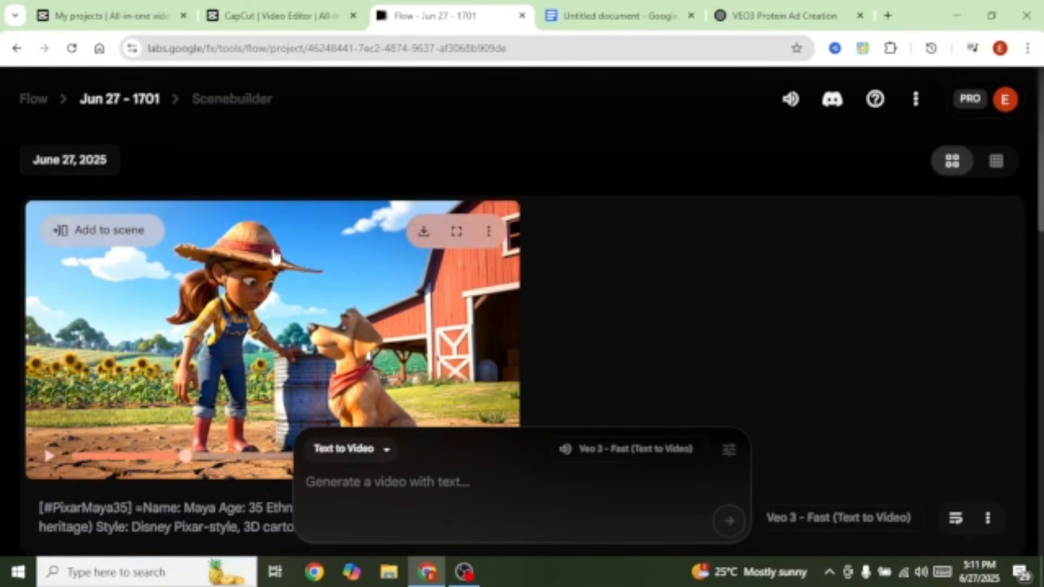
{"action": "scroll", "coordinate": [446, 310], "scroll_direction": "down", "scroll_amount": 1}
{"action": "scroll", "coordinate": [446, 307], "scroll_direction": "down", "scroll_amount": 7}
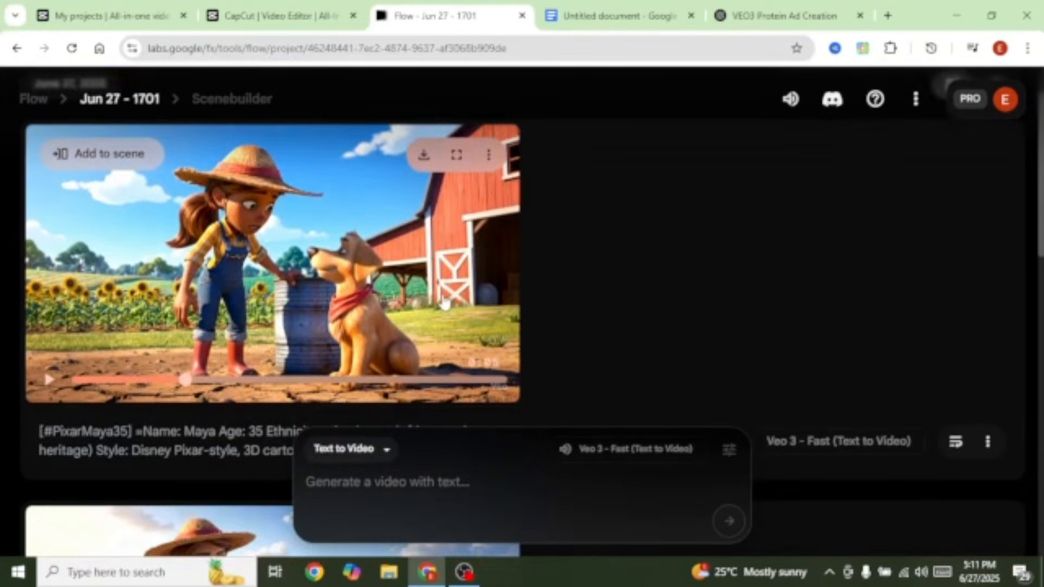
{"action": "scroll", "coordinate": [443, 305], "scroll_direction": "up", "scroll_amount": 8}
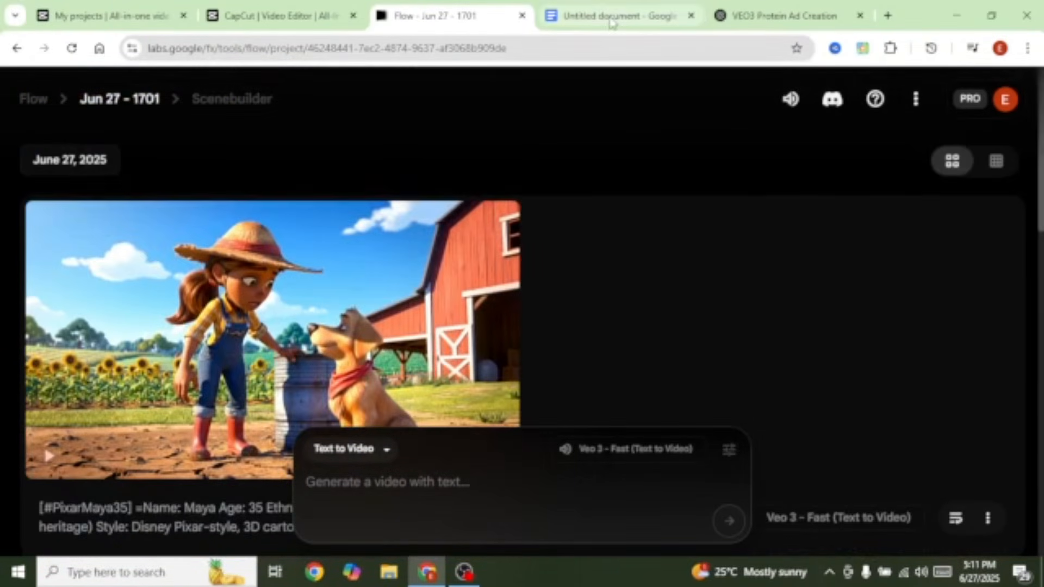
Copy the [#PixarMaya35] and [#PixarDog4] definitions from the Google Docs document and paste them into the empty Flow prompt.
{"action": "left_click", "coordinate": [611, 17]}
{"action": "scroll", "coordinate": [500, 348], "scroll_direction": "down", "scroll_amount": 5}
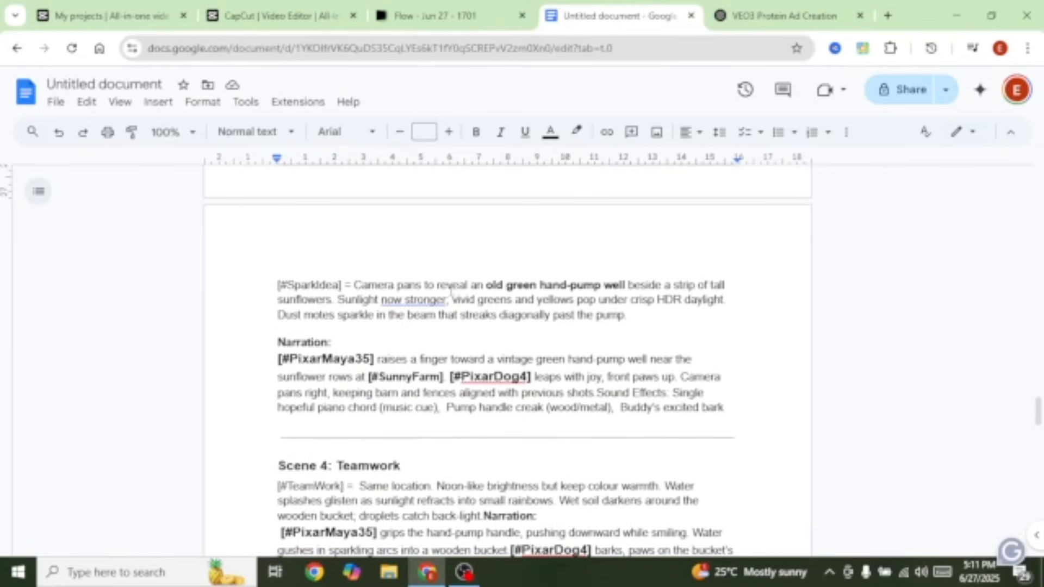
{"action": "scroll", "coordinate": [451, 292], "scroll_direction": "up", "scroll_amount": 20}
{"action": "scroll", "coordinate": [494, 300], "scroll_direction": "down", "scroll_amount": 4}
{"action": "scroll", "coordinate": [494, 301], "scroll_direction": "up", "scroll_amount": 4}
{"action": "left_click_drag", "start_coordinate": [278, 313], "coordinate": [703, 113]}
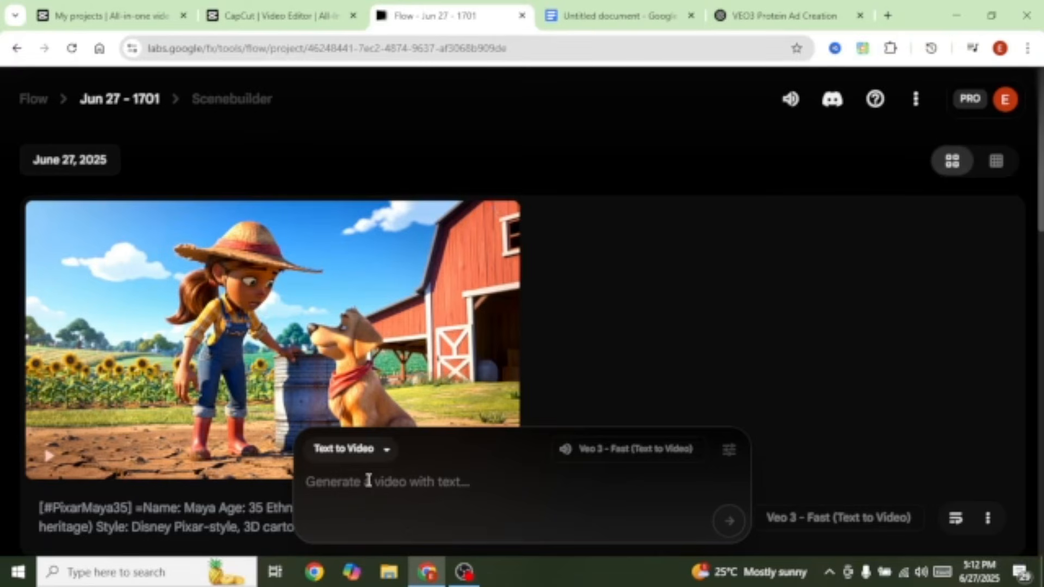
{"action": "left_click", "coordinate": [368, 480]}
{"action": "key", "text": "ctrl+v"}
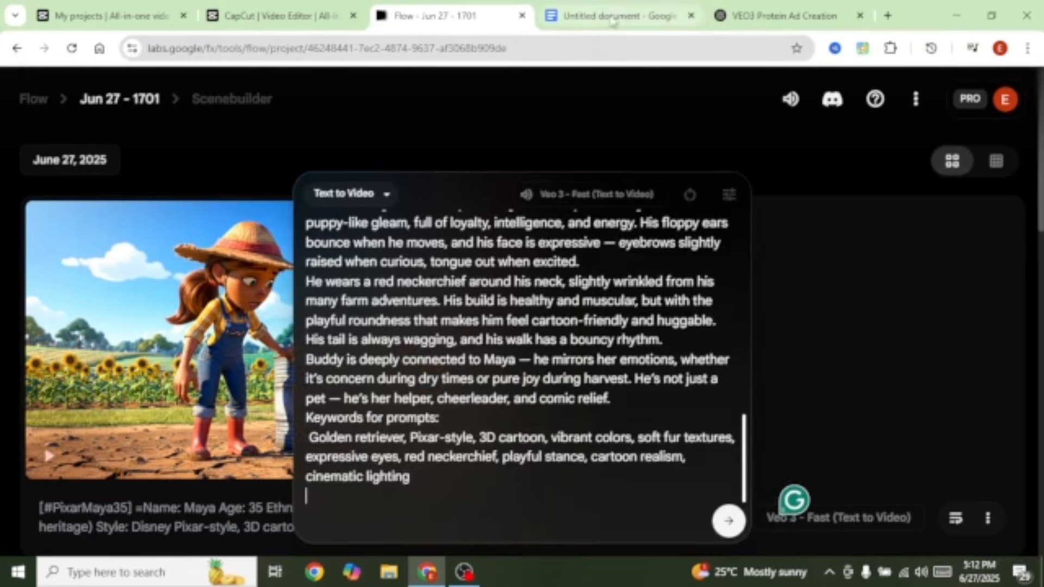
Copy the full [#SunnyFarm] environment description and keywords from the document and append them to the Scene 3 prompt in Flow.
{"action": "left_click", "coordinate": [616, 16]}
{"action": "scroll", "coordinate": [639, 333], "scroll_direction": "down", "scroll_amount": 10}
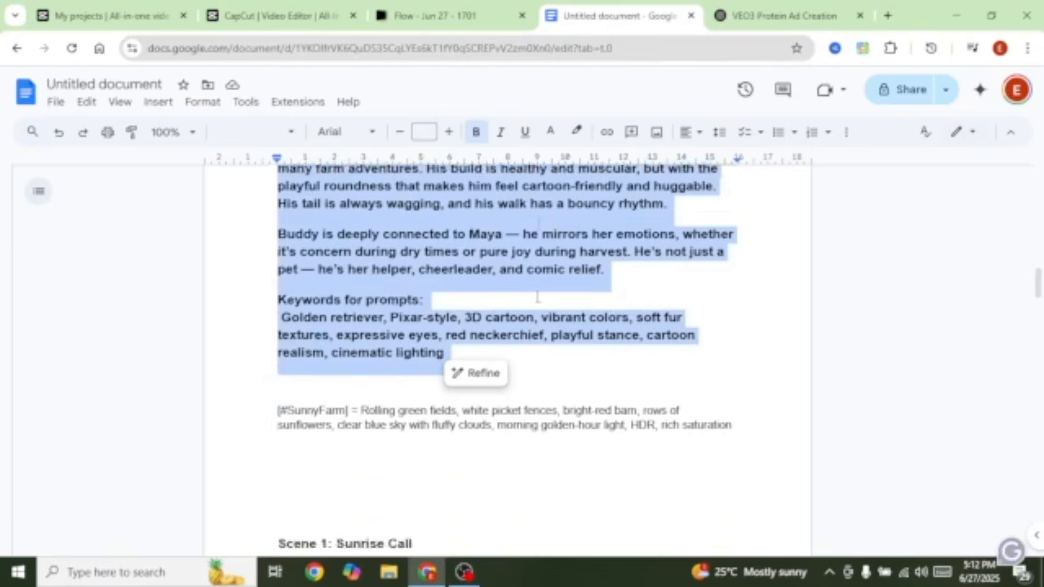
{"action": "scroll", "coordinate": [414, 231], "scroll_direction": "up", "scroll_amount": 1}
{"action": "left_click_drag", "start_coordinate": [267, 254], "coordinate": [731, 543]}
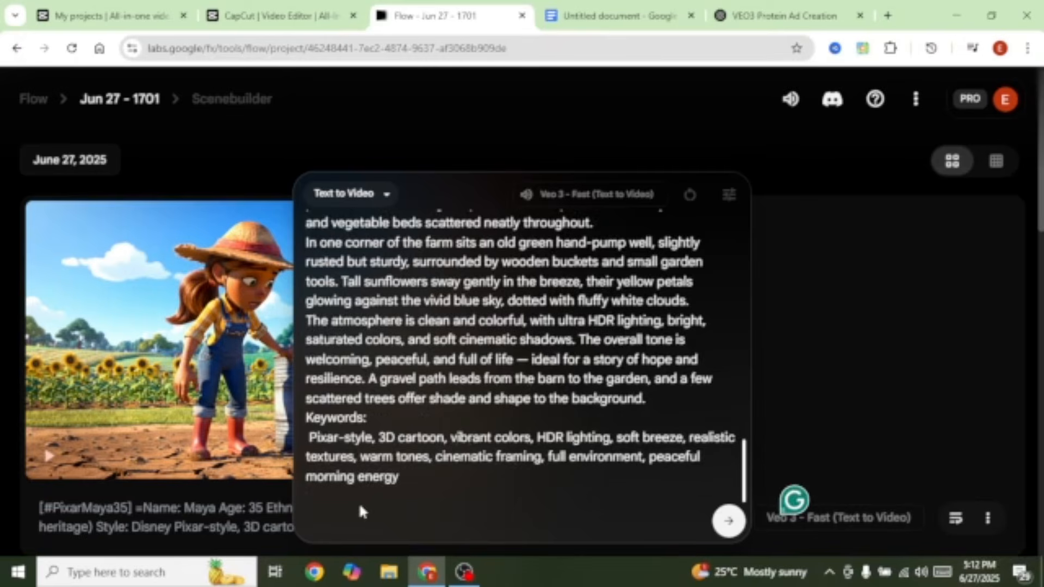
Append the Scene 3 narration about the vintage green hand-pump well to the Flow prompt and generate the video.
{"action": "left_click", "coordinate": [541, 21]}
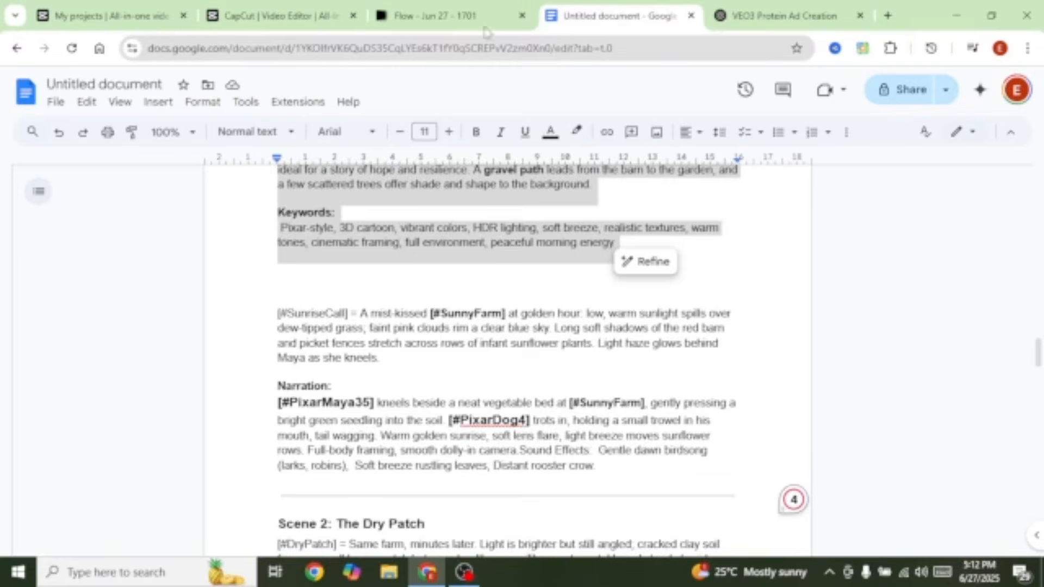
{"action": "scroll", "coordinate": [468, 343], "scroll_direction": "down", "scroll_amount": 8}
{"action": "scroll", "coordinate": [477, 342], "scroll_direction": "down", "scroll_amount": 4}
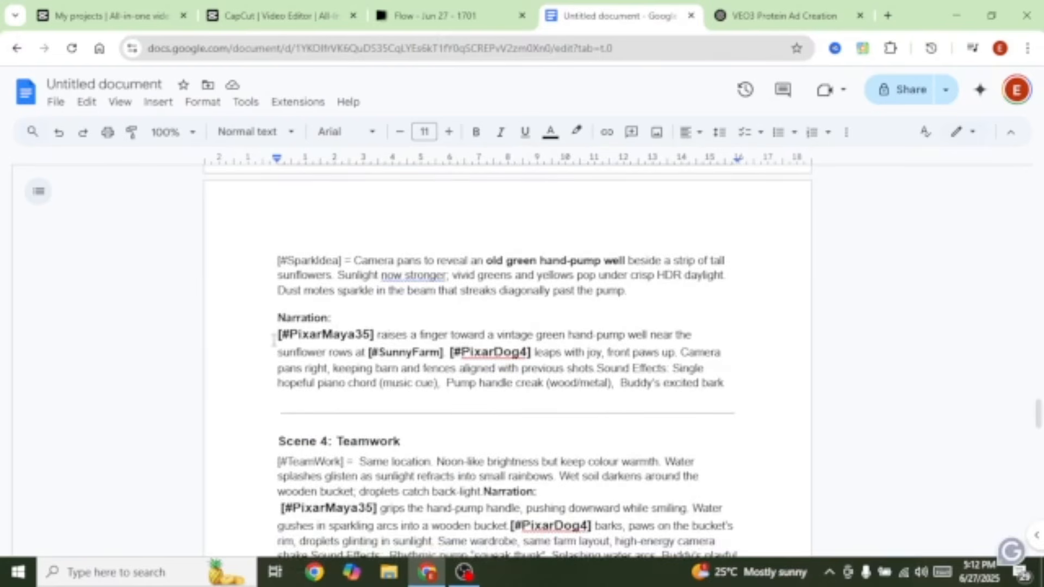
{"action": "left_click_drag", "start_coordinate": [275, 335], "coordinate": [728, 326]}
{"action": "left_click", "coordinate": [435, 15]}
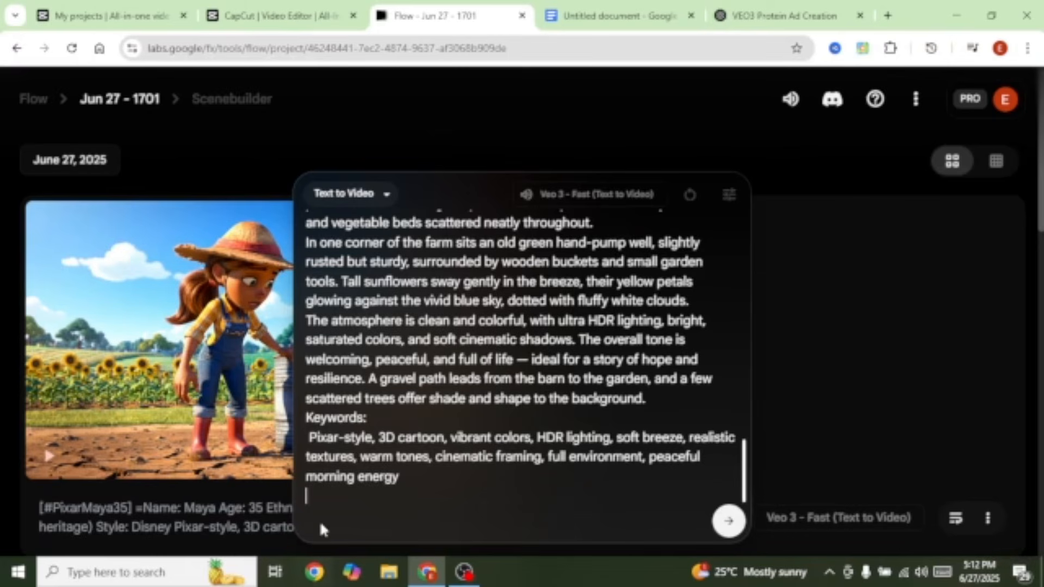
{"action": "type", "text": "[#PixarMaya35] raises a finger toward a vintage green hand-pump well near the sunflower rows at [#SunnyFarm]. [#PixarDog4] leaps with joy, front paws up. Camera pans right, keeping barn and fences aligned with previous shots."}
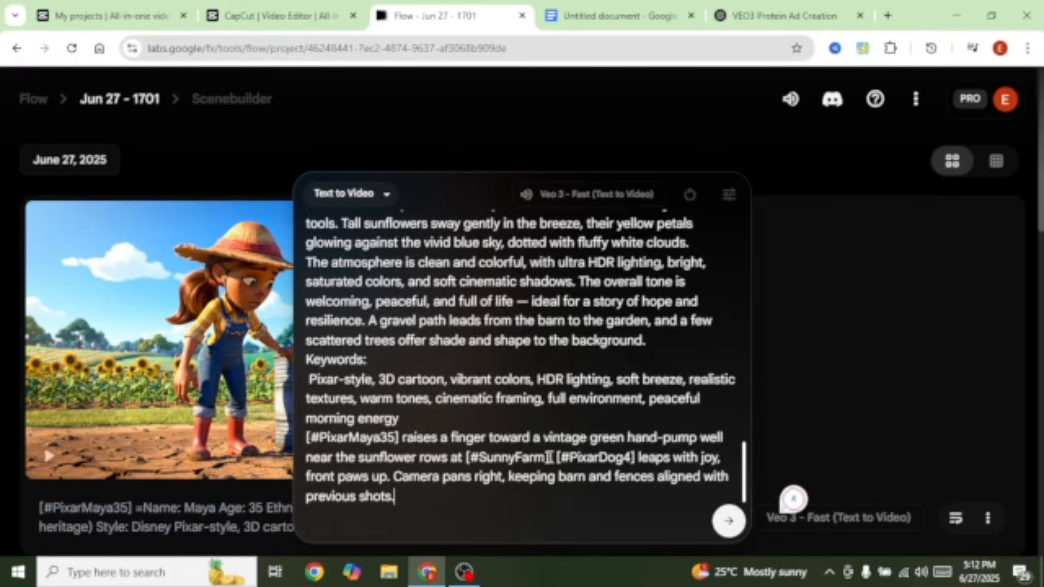
{"action": "key", "text": "Return"}
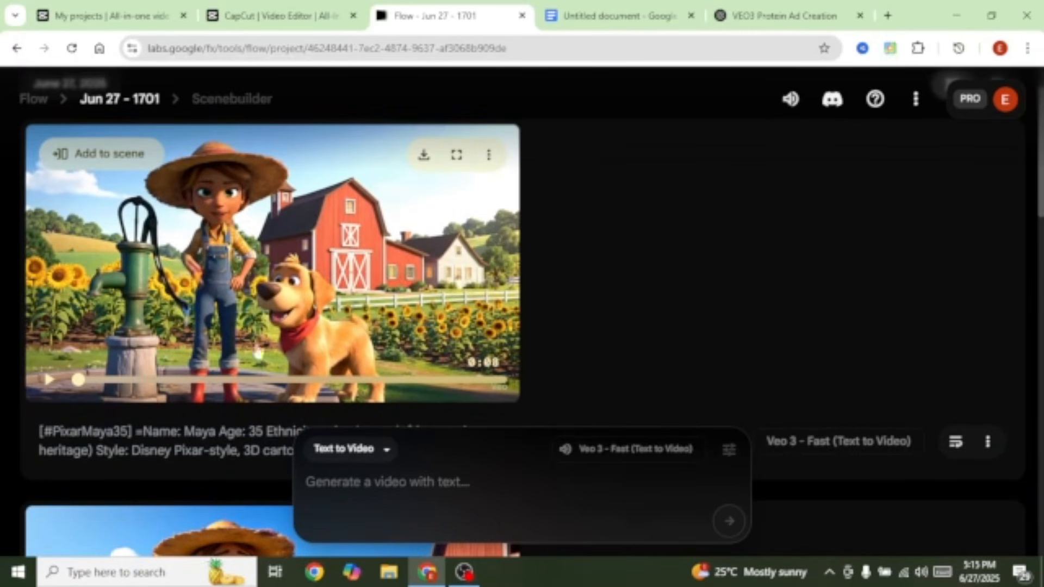
{"action": "scroll", "coordinate": [295, 293], "scroll_direction": "down", "scroll_amount": 5}
{"action": "scroll", "coordinate": [49, 385], "scroll_direction": "up", "scroll_amount": 5}
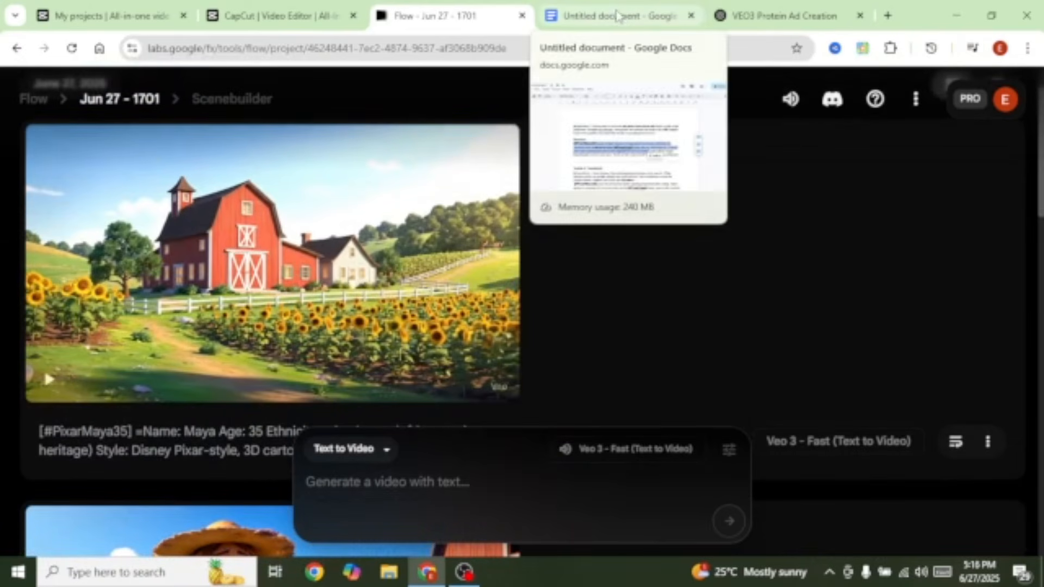
Switch to the Google Docs document and examine the character and environment tags in the Scene 4: Teamwork narration.
{"action": "left_click", "coordinate": [620, 17]}
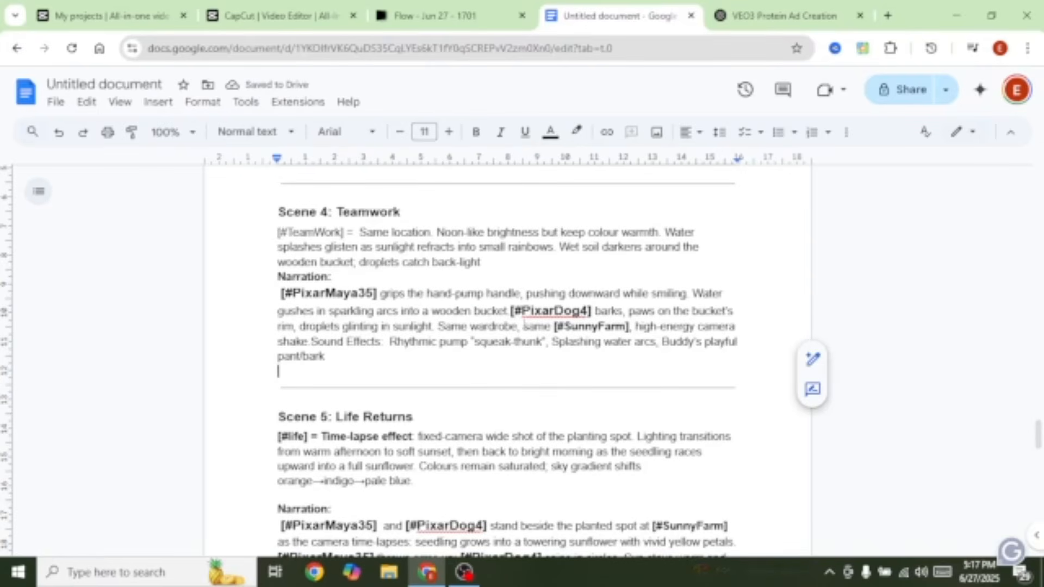
{"action": "left_click_drag", "start_coordinate": [379, 295], "coordinate": [276, 296]}
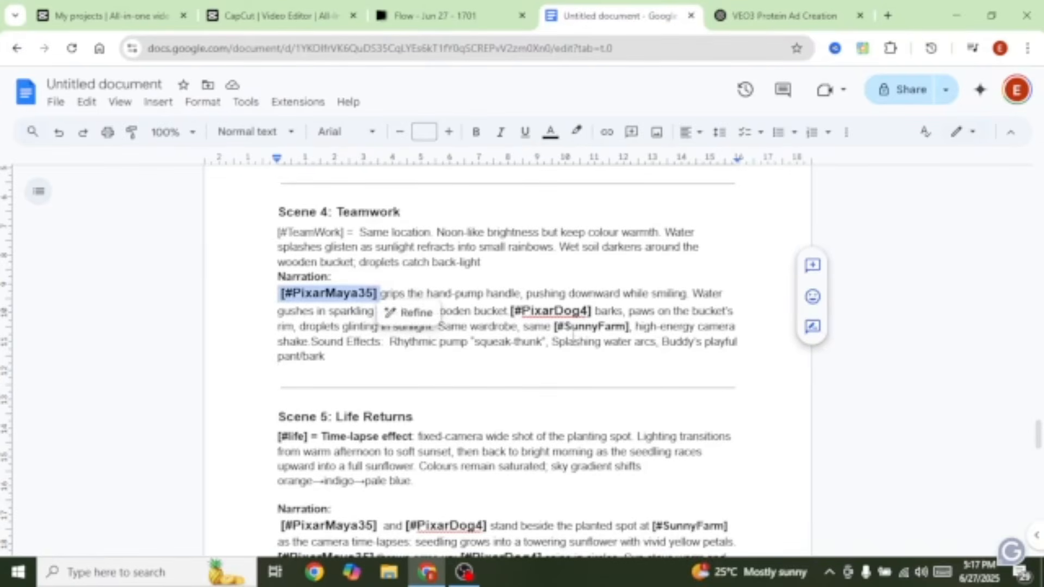
{"action": "left_click_drag", "start_coordinate": [595, 312], "coordinate": [512, 312]}
{"action": "left_click", "coordinate": [626, 367]}
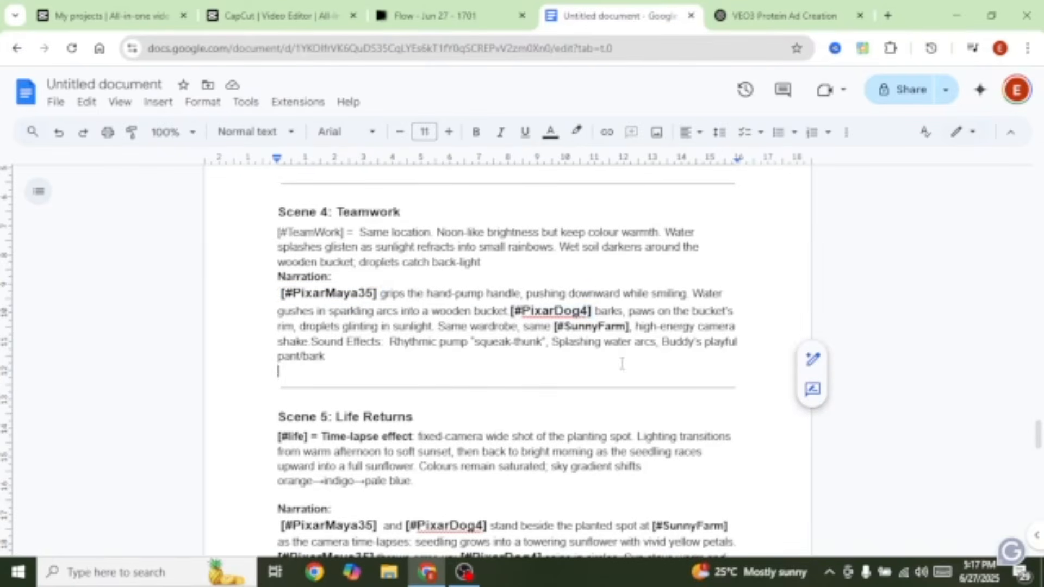
{"action": "left_click_drag", "start_coordinate": [558, 364], "coordinate": [457, 328]}
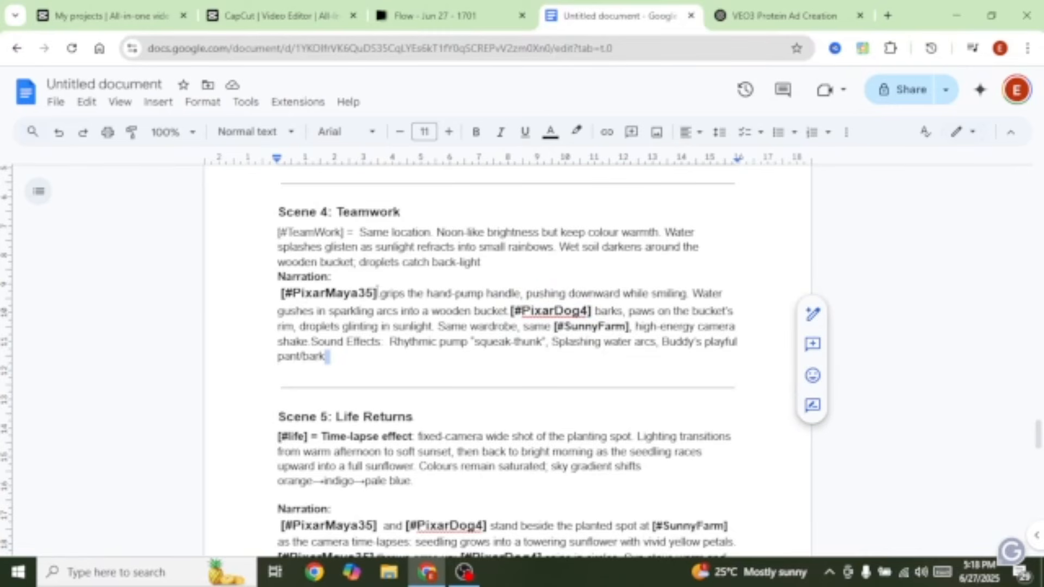
Copy the [#PixarMaya35] and [#PixarDog4] character definitions from the document into a new Flow prompt for Scene 4.
{"action": "scroll", "coordinate": [492, 305], "scroll_direction": "up", "scroll_amount": 9}
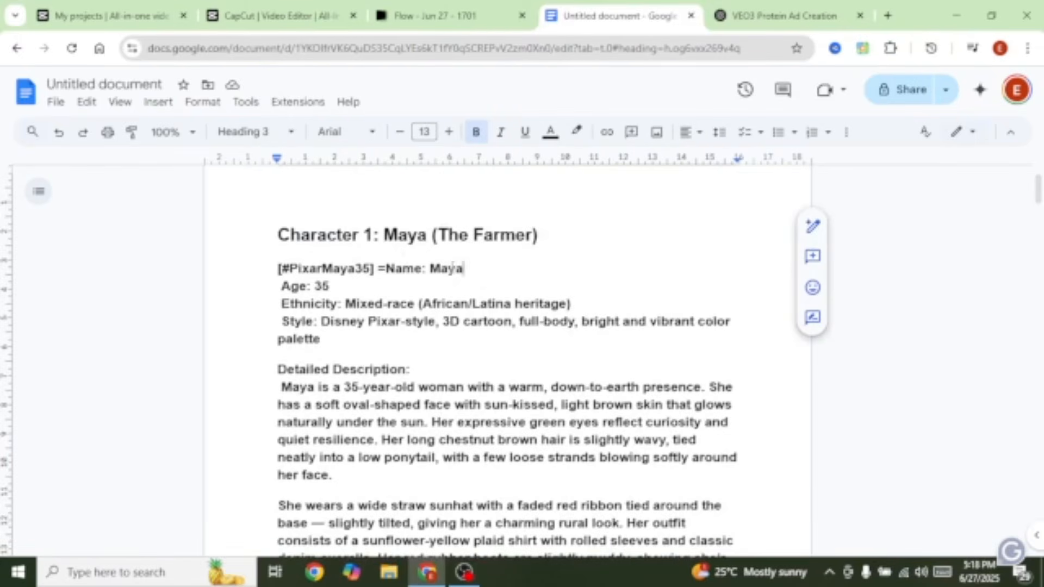
{"action": "left_click_drag", "start_coordinate": [262, 270], "coordinate": [380, 269]}
{"action": "key", "text": "ctrl+c"}
{"action": "left_click", "coordinate": [492, 275]}
{"action": "left_click_drag", "start_coordinate": [273, 268], "coordinate": [620, 236]}
{"action": "scroll", "coordinate": [300, 342], "scroll_direction": "down", "scroll_amount": 2}
{"action": "left_click", "coordinate": [278, 264]}
{"action": "left_click_drag", "start_coordinate": [278, 264], "coordinate": [451, 250]}
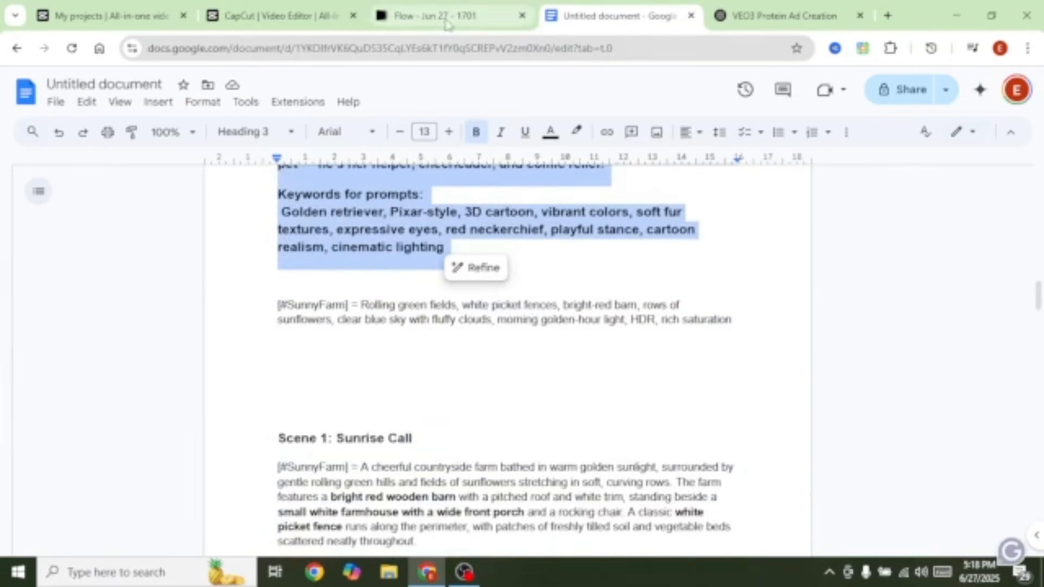
{"action": "left_click", "coordinate": [446, 19]}
{"action": "left_click", "coordinate": [339, 506]}
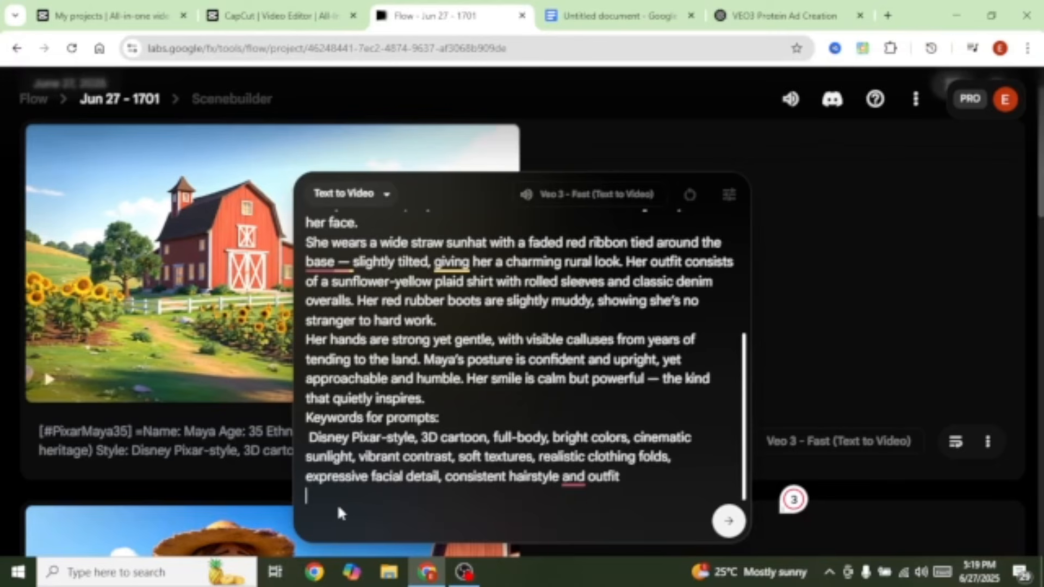
Add the [#SunnyFarm] environment description and keywords from the document to the Scene 4 prompt in Flow.
{"action": "key", "text": "ctrl+Tab"}
{"action": "left_click_drag", "start_coordinate": [273, 244], "coordinate": [614, 388]}
{"action": "key", "text": "ctrl+shift+Tab"}
{"action": "key", "text": "ctrl+v"}
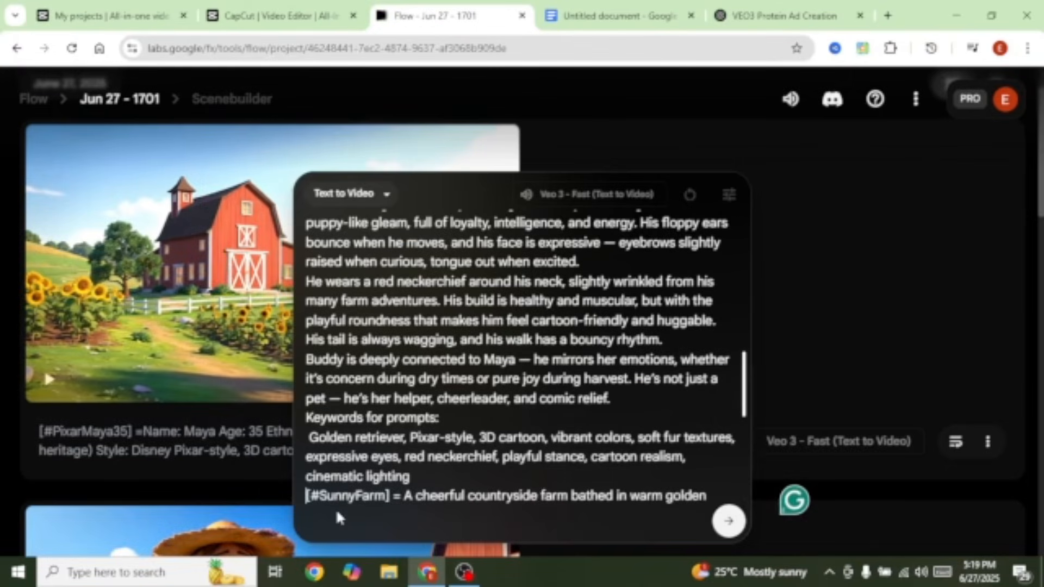
Append the Scene 4: Teamwork narration and sound effects from the Google Docs document to the Flow prompt and generate the video.
{"action": "key", "text": "ctrl+Tab"}
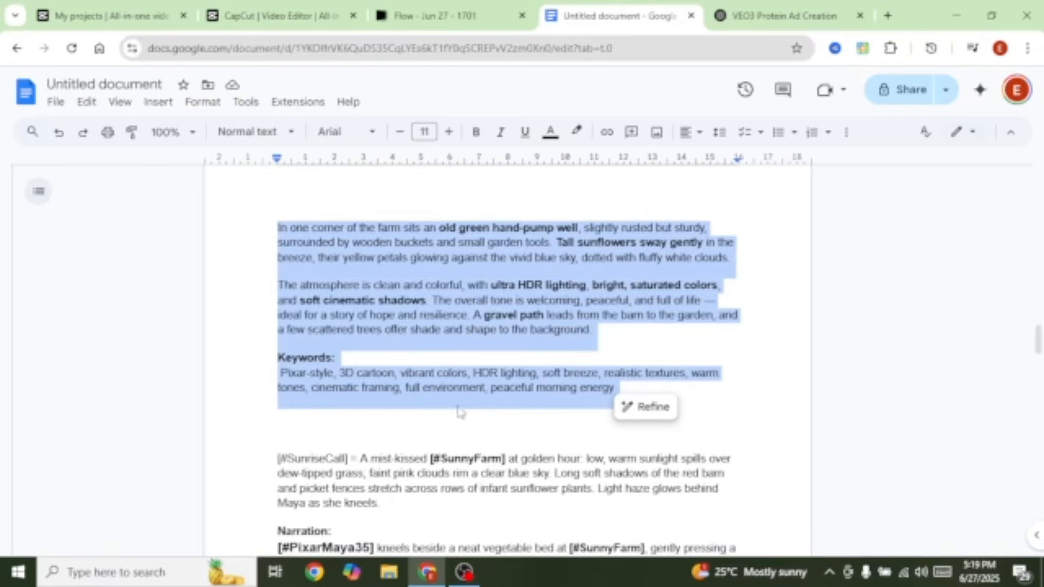
{"action": "scroll", "coordinate": [466, 403], "scroll_direction": "down", "scroll_amount": 5}
{"action": "scroll", "coordinate": [466, 402], "scroll_direction": "down", "scroll_amount": 7}
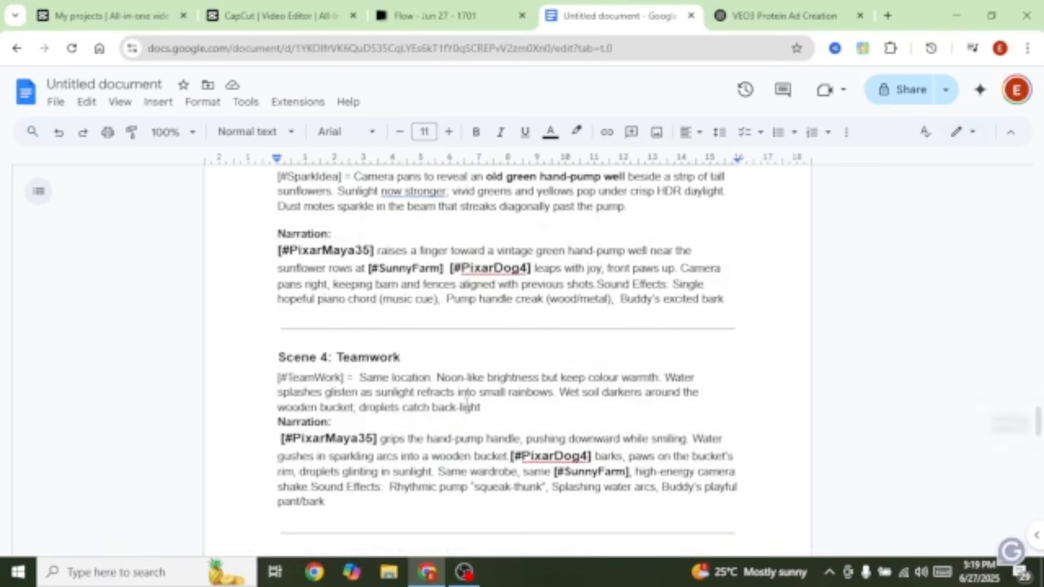
{"action": "left_click_drag", "start_coordinate": [271, 285], "coordinate": [406, 363]}
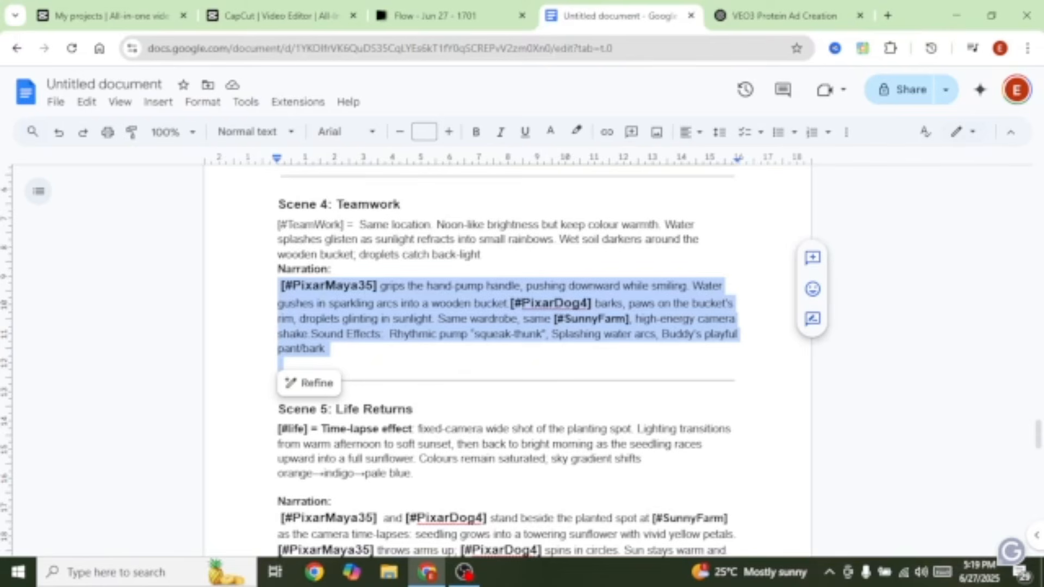
{"action": "left_click", "coordinate": [439, 15]}
{"action": "type", "text": "[#PixarMaya35] grips the hand-pump handle, pushing downward while smiling. Water gushes in sparkling arcs into a wooden bucket. [#PixarDog4] barks, paws on the bucket’s rim, droplets glinting in sunlight. Same wardrobe, same [#SunnyFarm], high-energy camera shake.Sound Effects:  Rhythmic pump \"squeak-thunk\", Splashing water arcs, Buddy’s playful pant/bark"}
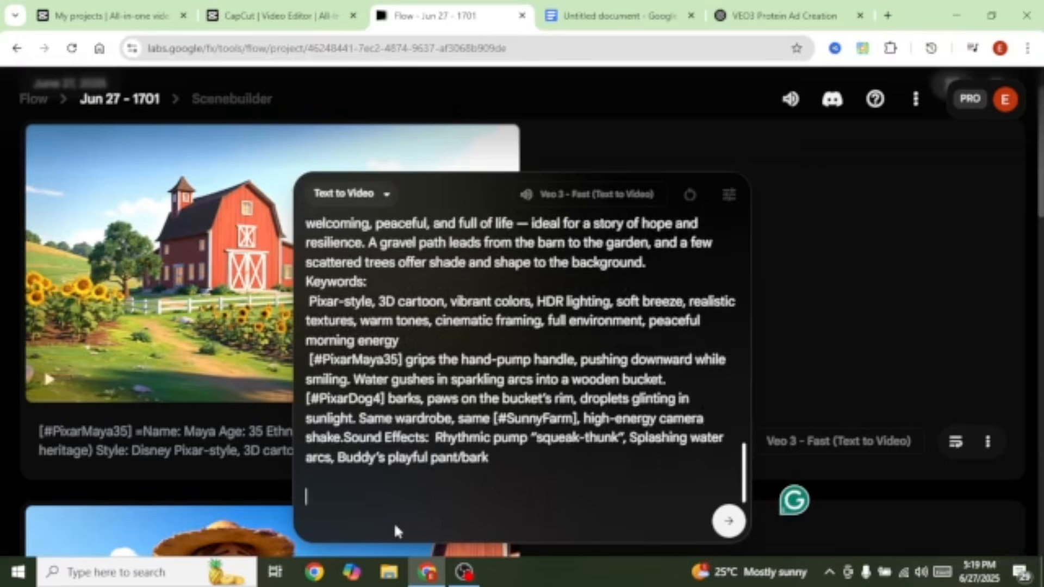
{"action": "left_click", "coordinate": [728, 521]}
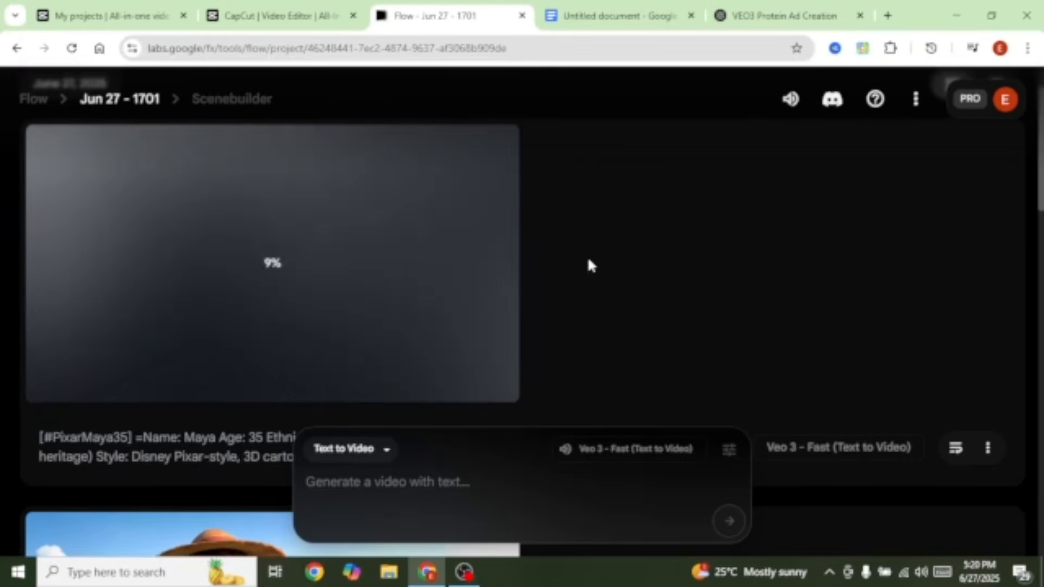
Review the generated Scene 4 hand-pump video in the Flow project alongside the earlier clips.
{"action": "scroll", "coordinate": [547, 275], "scroll_direction": "down", "scroll_amount": 1}
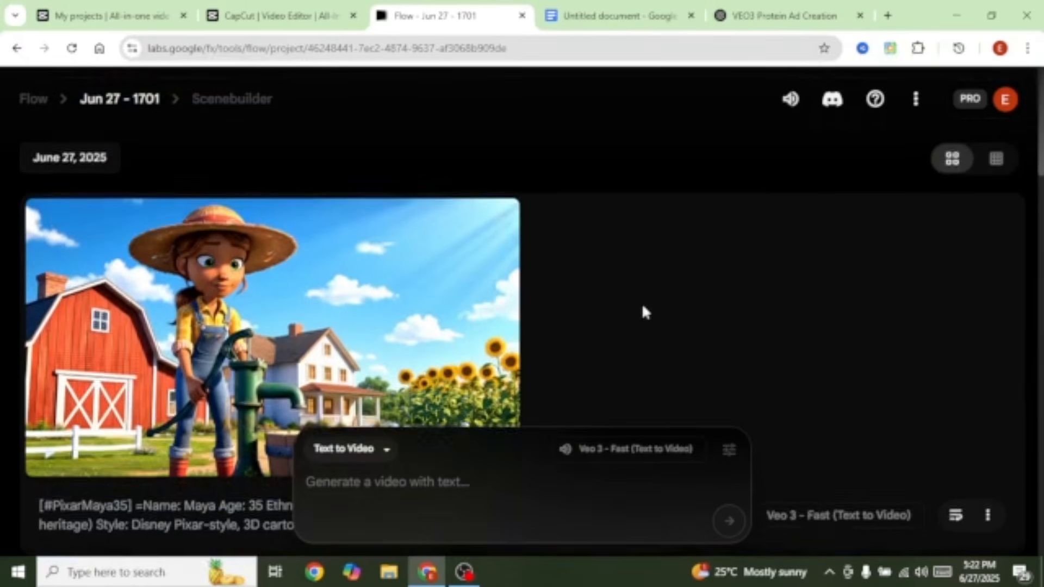
{"action": "scroll", "coordinate": [641, 302], "scroll_direction": "down", "scroll_amount": 3}
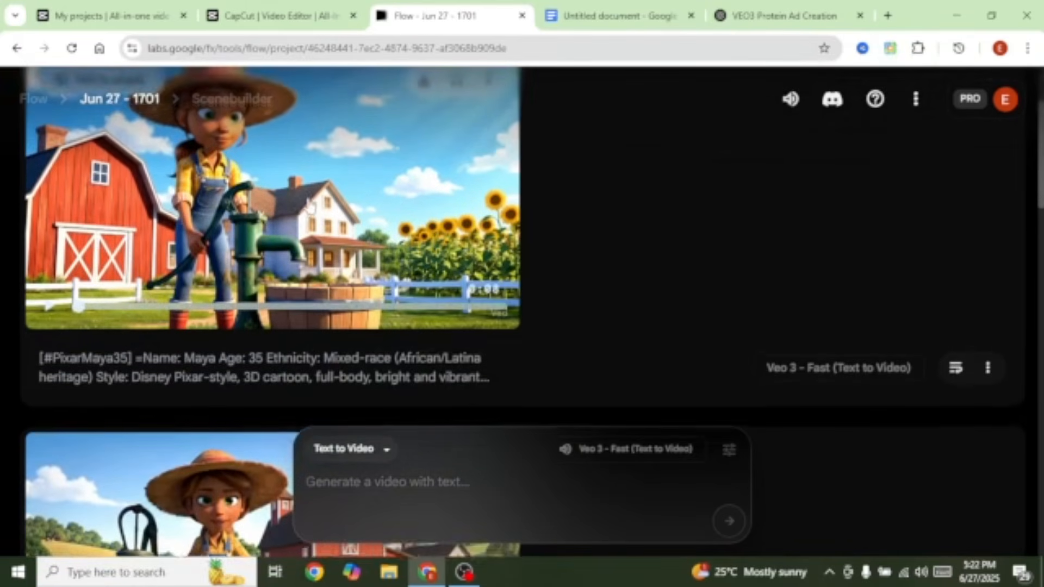
{"action": "scroll", "coordinate": [187, 337], "scroll_direction": "up", "scroll_amount": 1}
{"action": "mouse_move", "coordinate": [257, 370]}
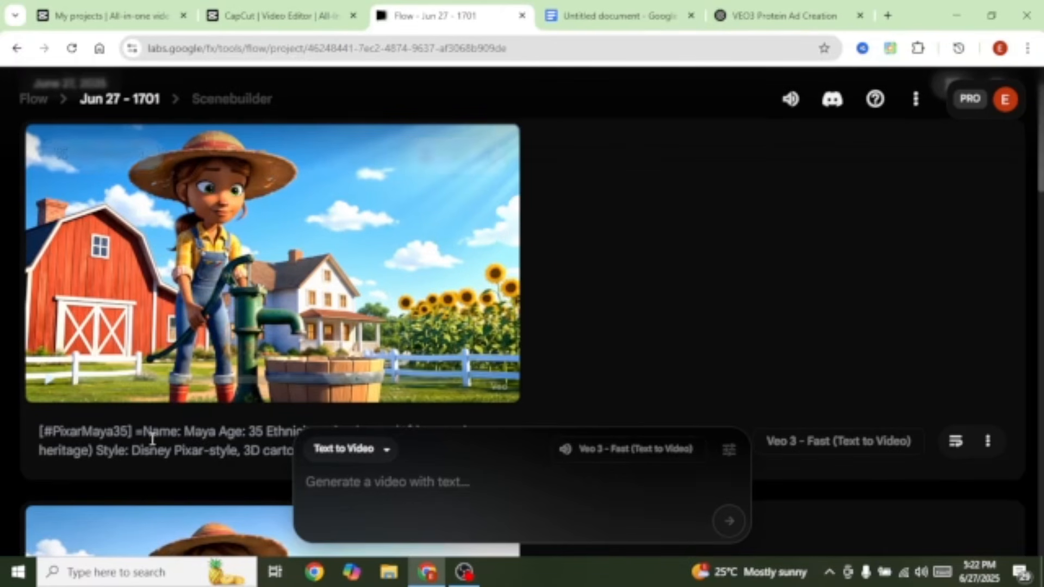
{"action": "scroll", "coordinate": [277, 402], "scroll_direction": "down", "scroll_amount": 5}
{"action": "scroll", "coordinate": [277, 402], "scroll_direction": "up", "scroll_amount": 6}
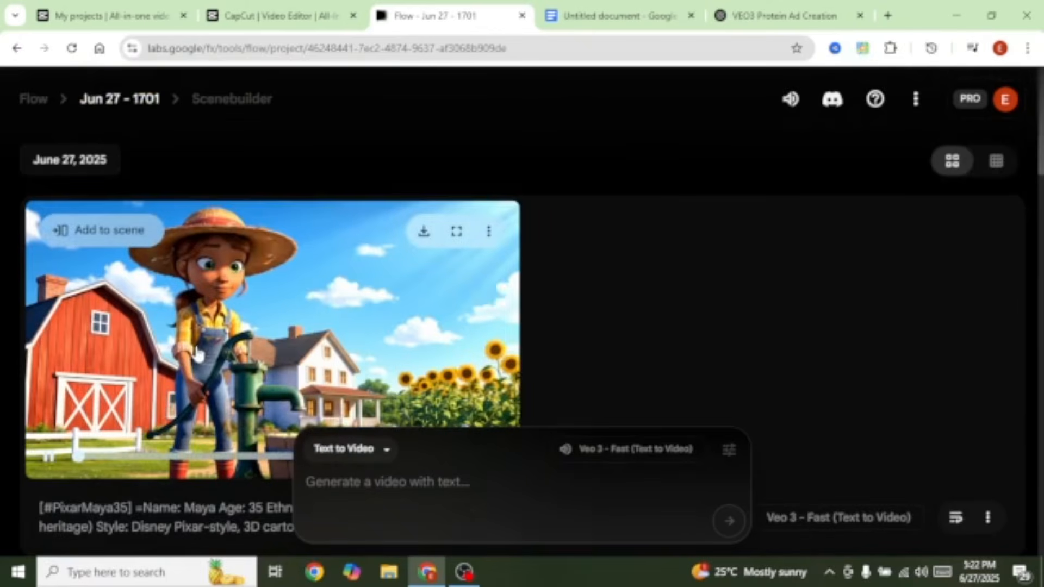
{"action": "scroll", "coordinate": [359, 247], "scroll_direction": "down", "scroll_amount": 2}
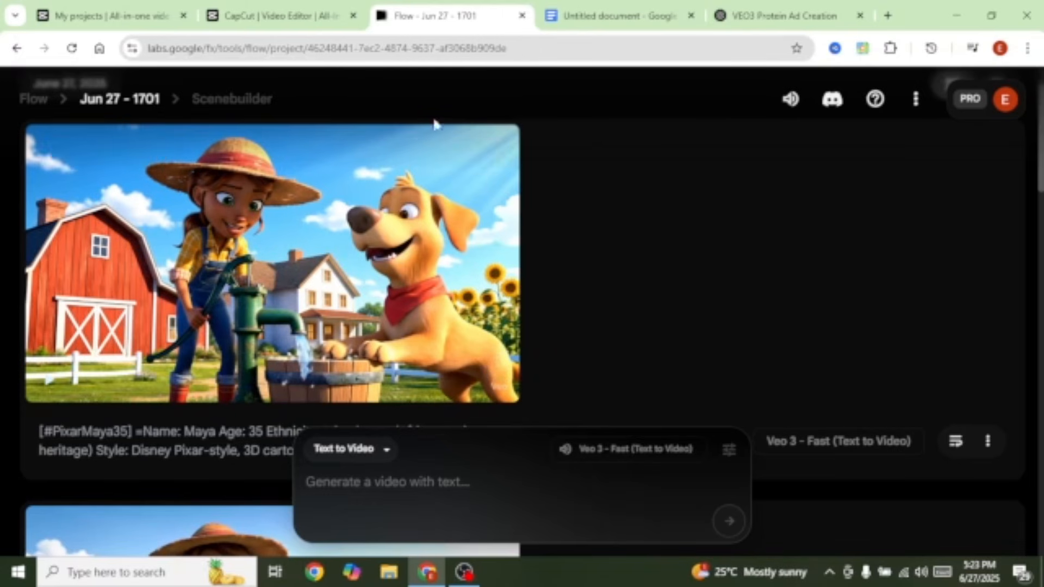
Compare the Scene 4 video with the Scene 3 clip and with the Teamwork narration in the Google Docs document.
{"action": "mouse_move", "coordinate": [278, 338]}
{"action": "scroll", "coordinate": [341, 246], "scroll_direction": "down", "scroll_amount": 4}
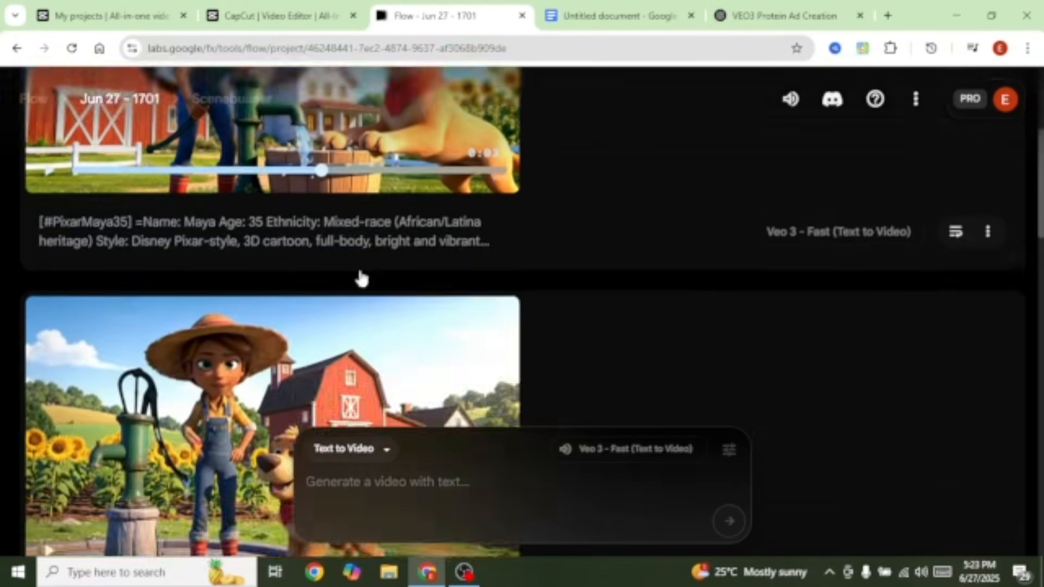
{"action": "scroll", "coordinate": [381, 256], "scroll_direction": "up", "scroll_amount": 2}
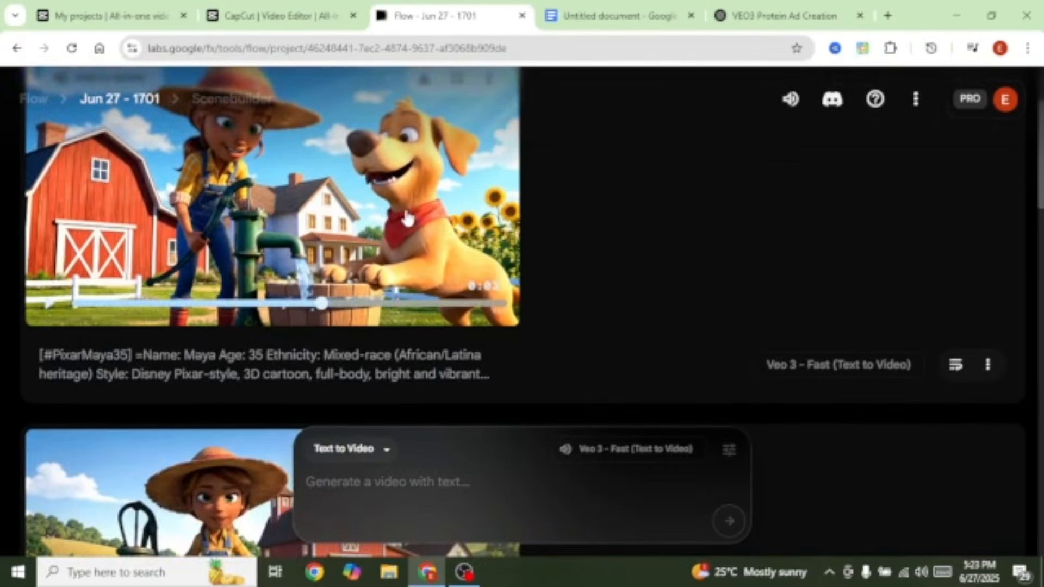
{"action": "scroll", "coordinate": [413, 223], "scroll_direction": "up", "scroll_amount": 2}
{"action": "scroll", "coordinate": [382, 229], "scroll_direction": "down", "scroll_amount": 3}
{"action": "scroll", "coordinate": [382, 228], "scroll_direction": "up", "scroll_amount": 1}
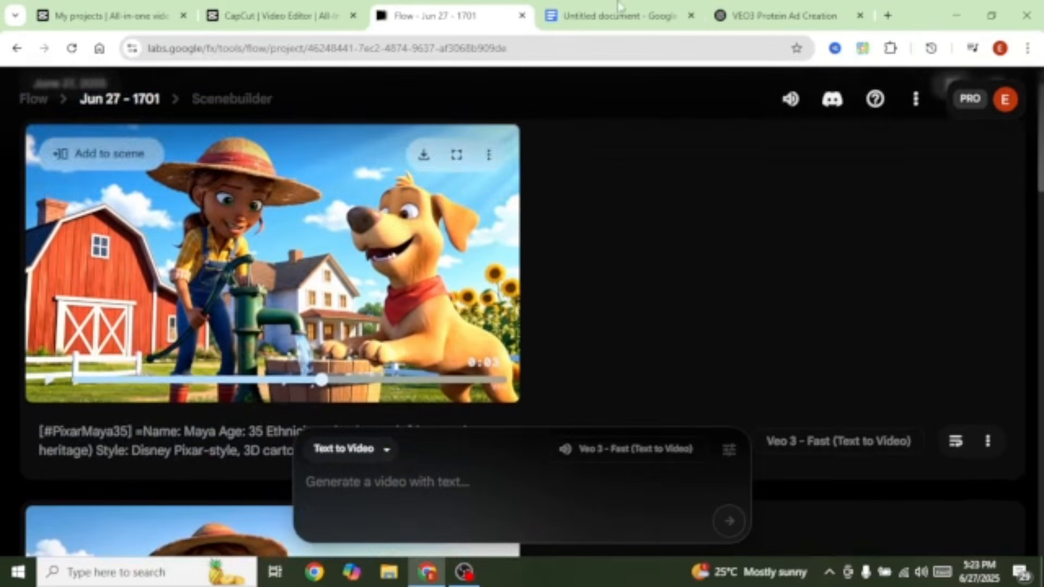
{"action": "left_click", "coordinate": [598, 15]}
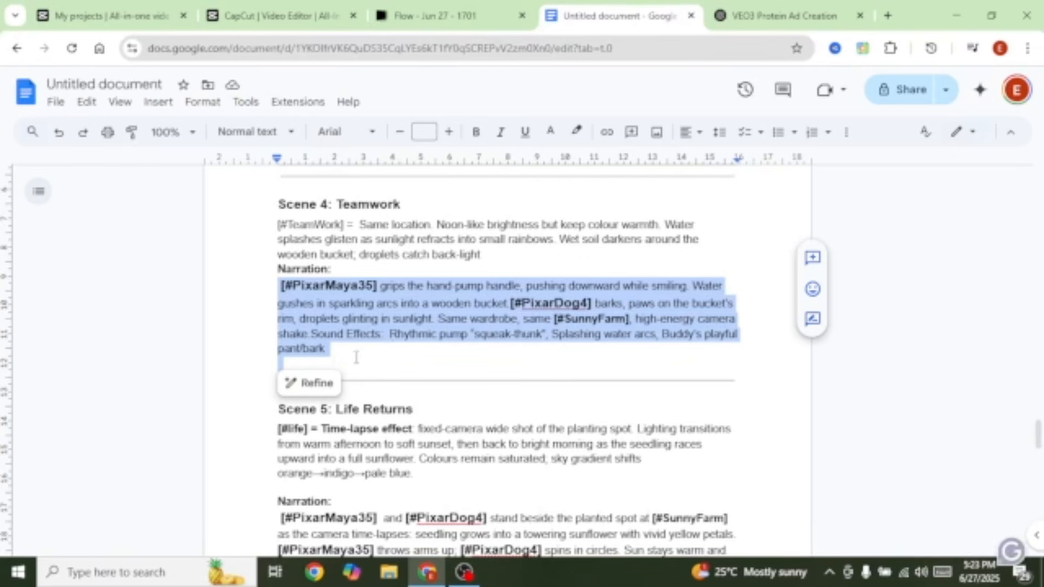
{"action": "left_click", "coordinate": [435, 16]}
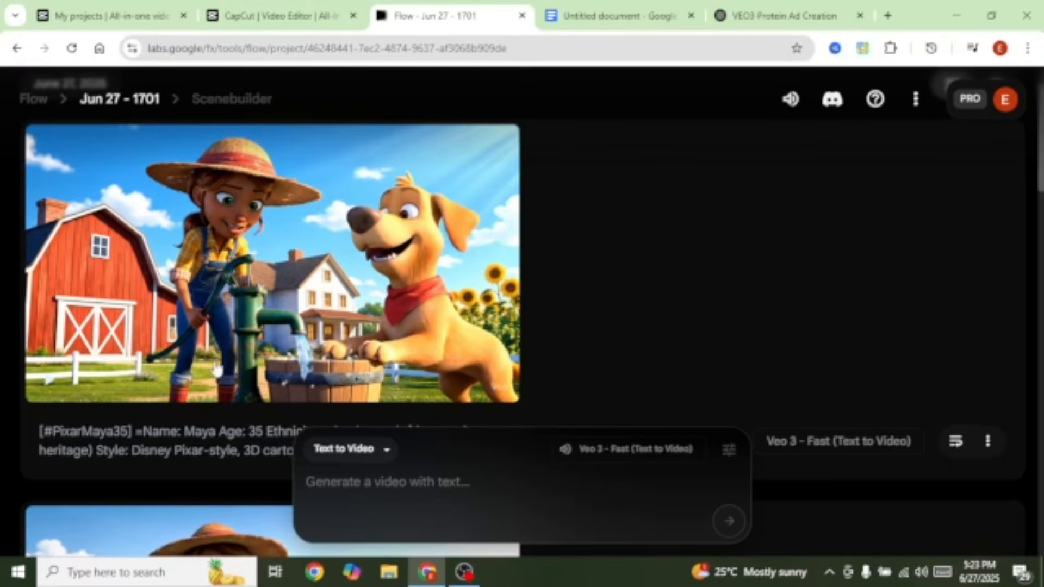
Paste the full Scene 2 prompt about the cracked earth and empty water barrel into a new Flow text-to-video prompt.
{"action": "scroll", "coordinate": [433, 273], "scroll_direction": "down", "scroll_amount": 5}
{"action": "left_click", "coordinate": [566, 536]}
{"action": "key", "text": "ctrl+v"}
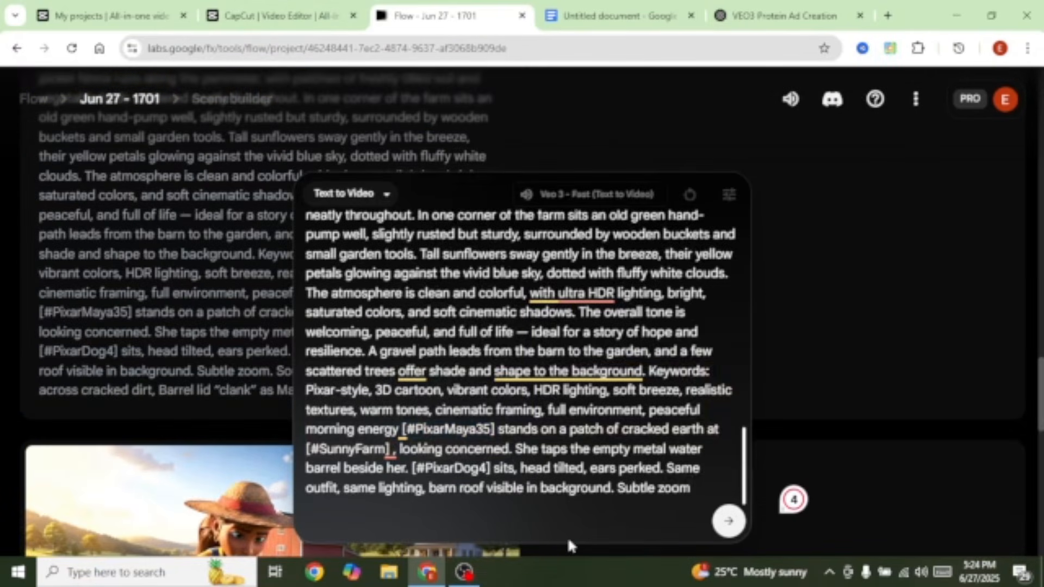
Add the dialogue [#PixarMaya35] says "Its getting really dry,what are we going to do Buddy?" on a new line and generate the video.
{"action": "key", "text": "Return"}
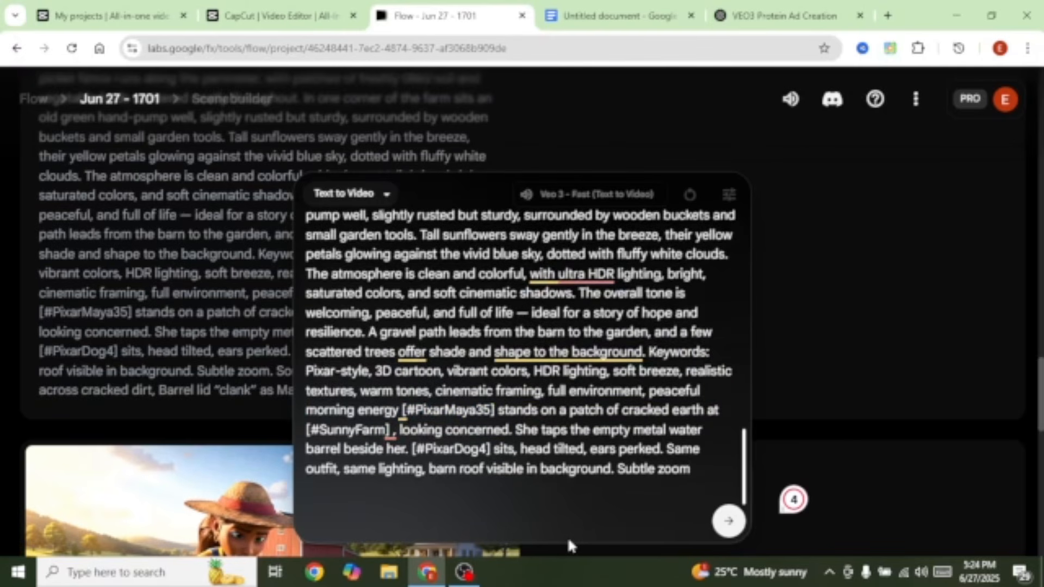
{"action": "key", "text": "ctrl+v"}
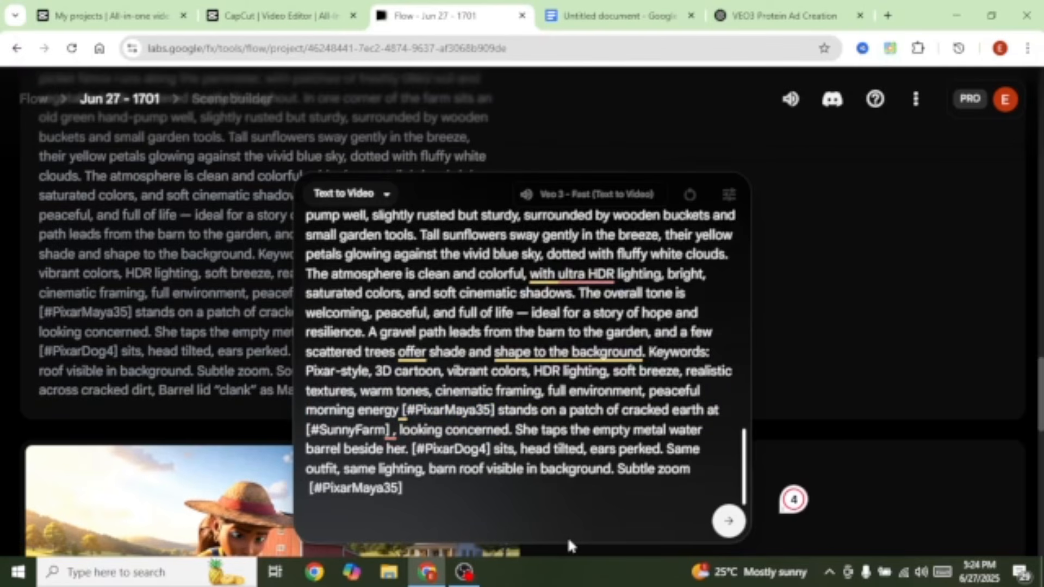
{"action": "type", "text": "says \""}
{"action": "type", "text": "Its getting really dry,what are we going to do Buddy?\""}
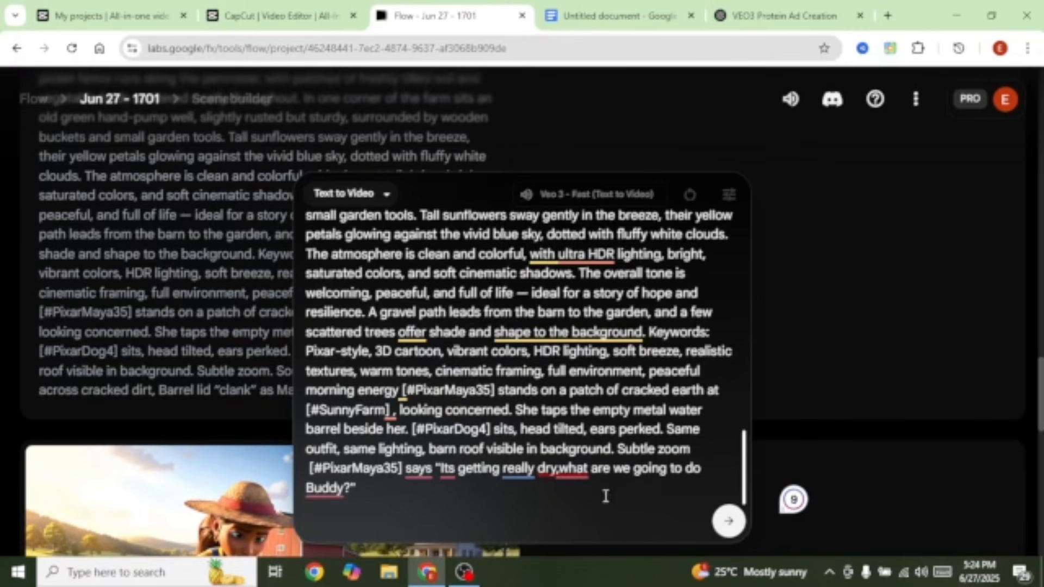
{"action": "left_click", "coordinate": [729, 521]}
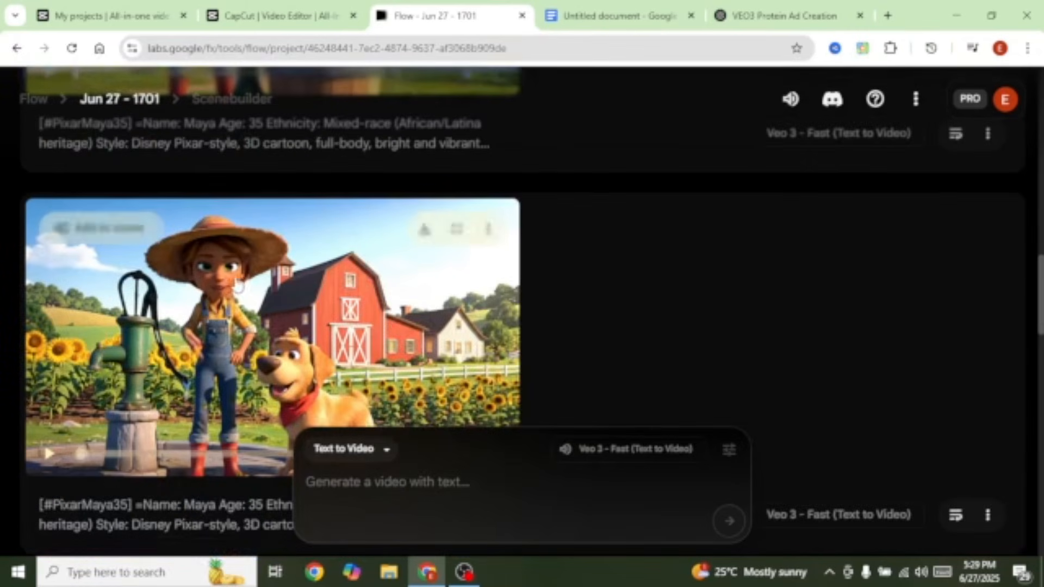
Play the generated farm scene clips in full screen and check the characters and setting across the scenes.
{"action": "scroll", "coordinate": [334, 308], "scroll_direction": "down", "scroll_amount": 8}
{"action": "scroll", "coordinate": [305, 300], "scroll_direction": "down", "scroll_amount": 3}
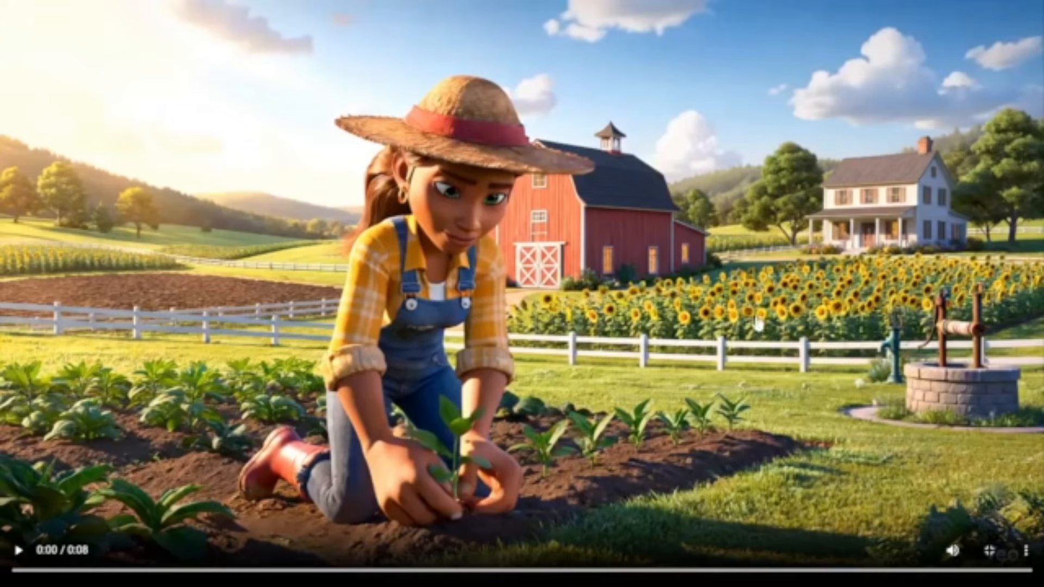
{"action": "left_click", "coordinate": [19, 552]}
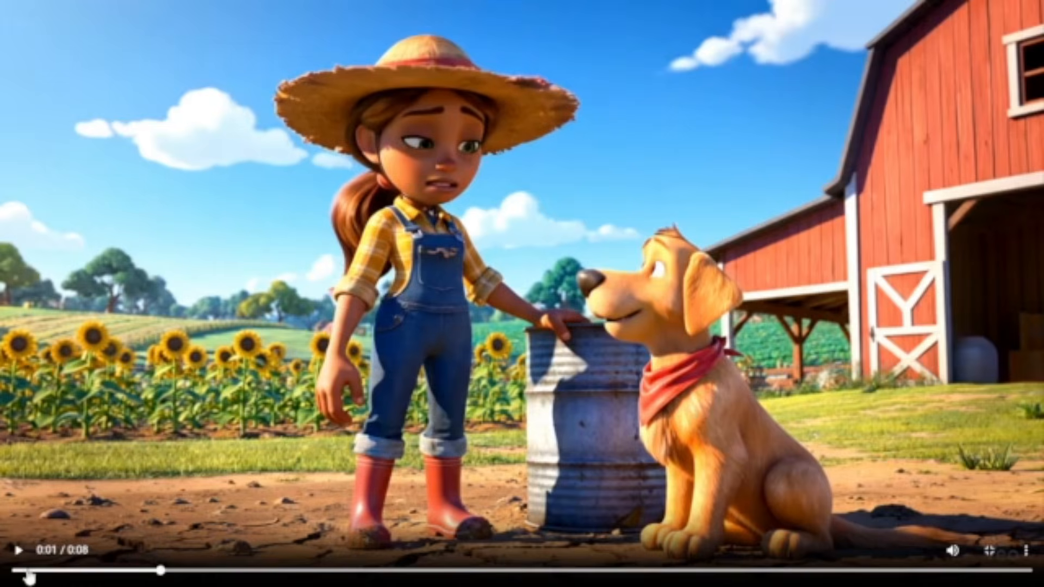
{"action": "key", "text": "Escape"}
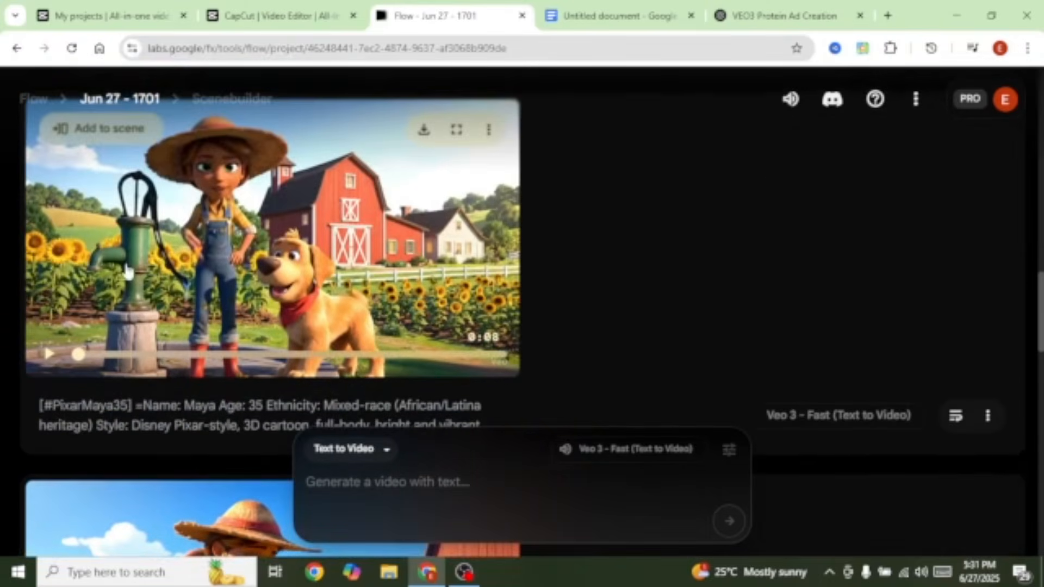
{"action": "left_click", "coordinate": [375, 295]}
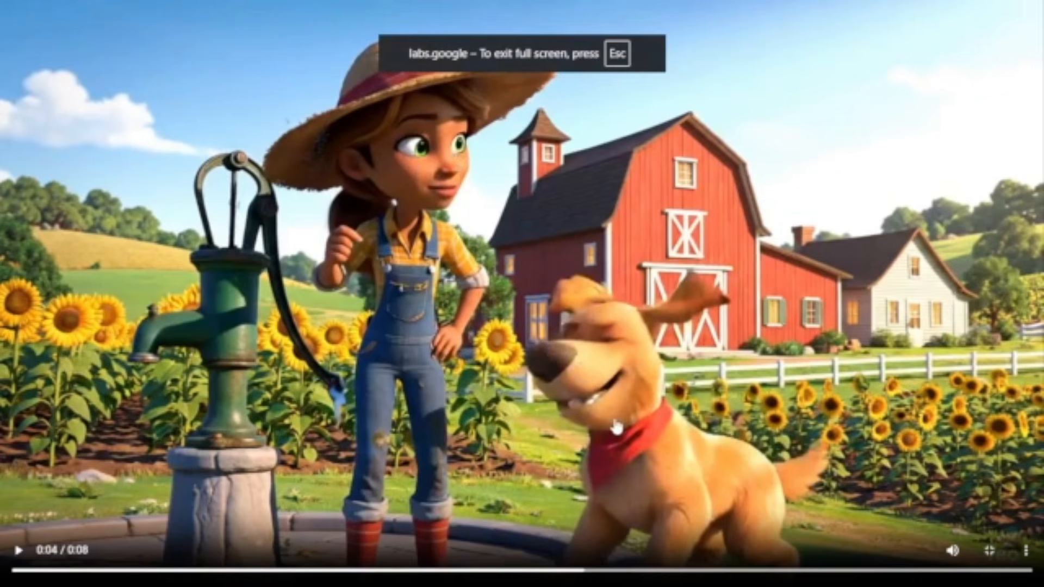
{"action": "key", "text": "Escape"}
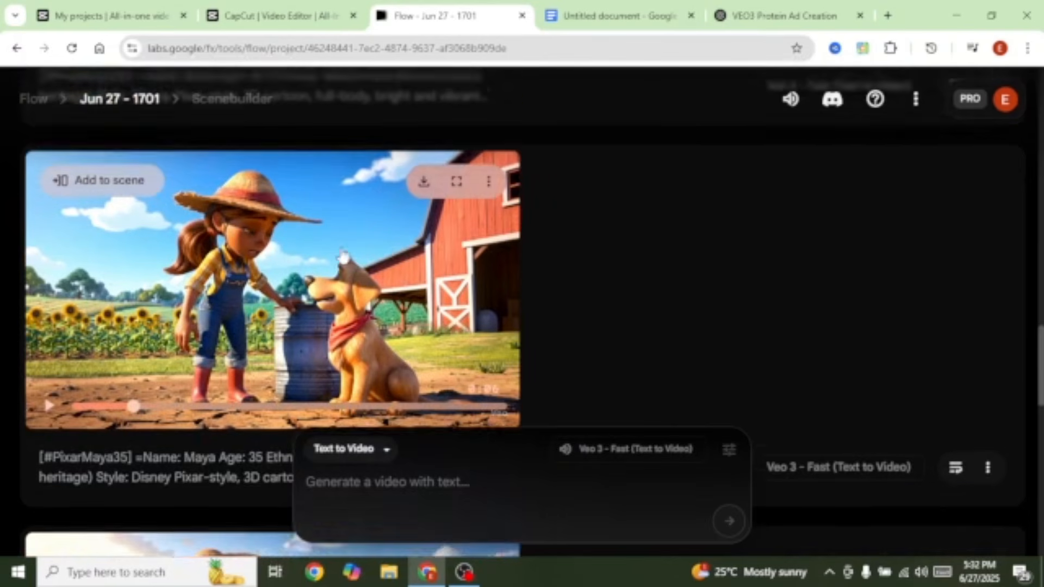
{"action": "scroll", "coordinate": [424, 321], "scroll_direction": "up", "scroll_amount": 5}
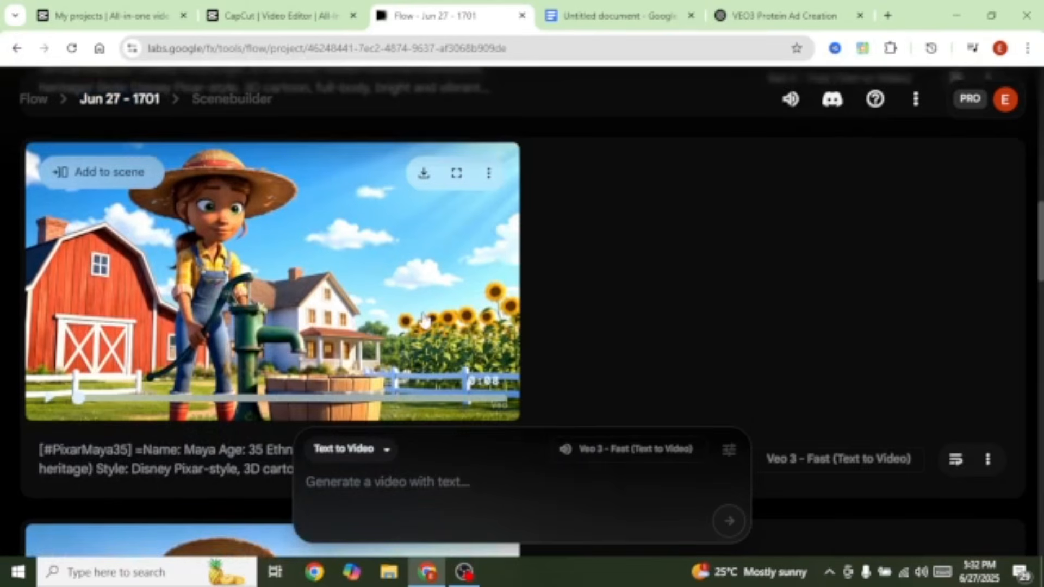